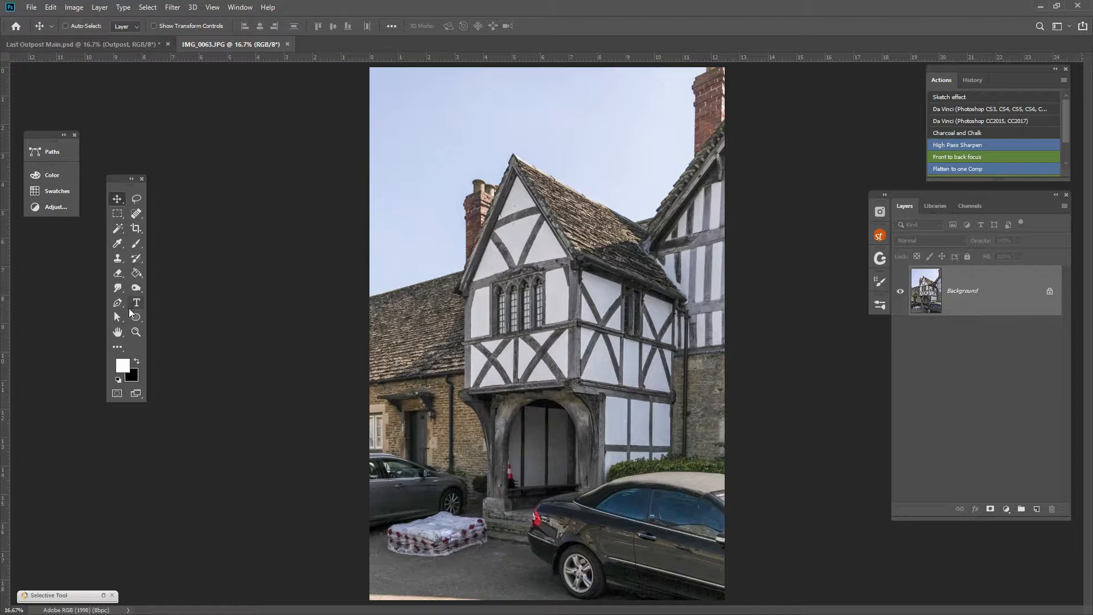
# Start a Pen path at the gable peak and trace down the roof's left edge and around the eave's end
pyautogui.click(118, 303)
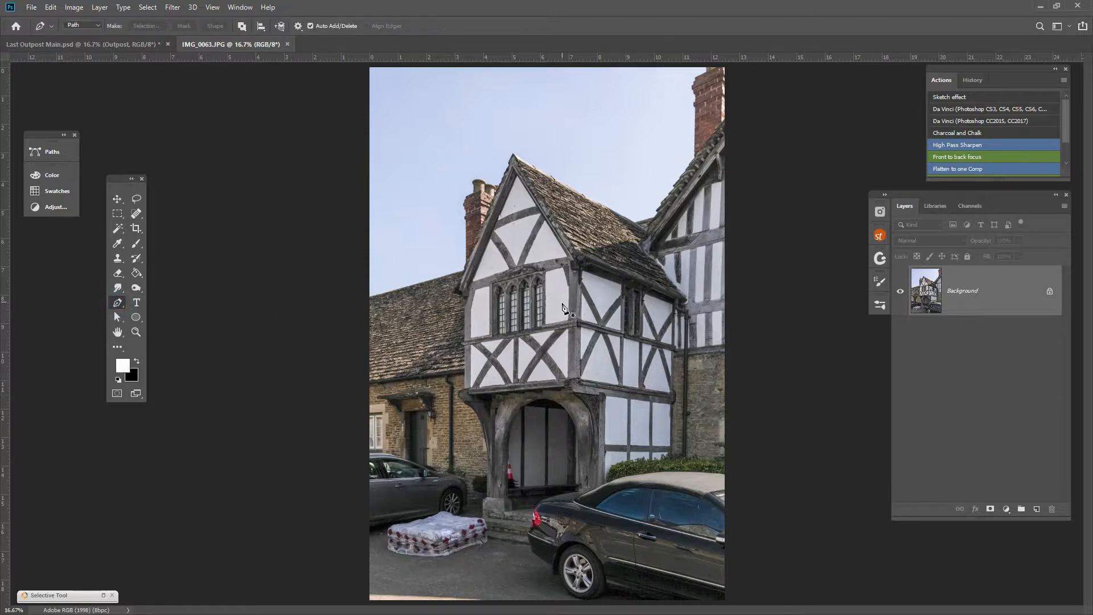
pyautogui.click(539, 186)
pyautogui.scroll(5, 516, 183)
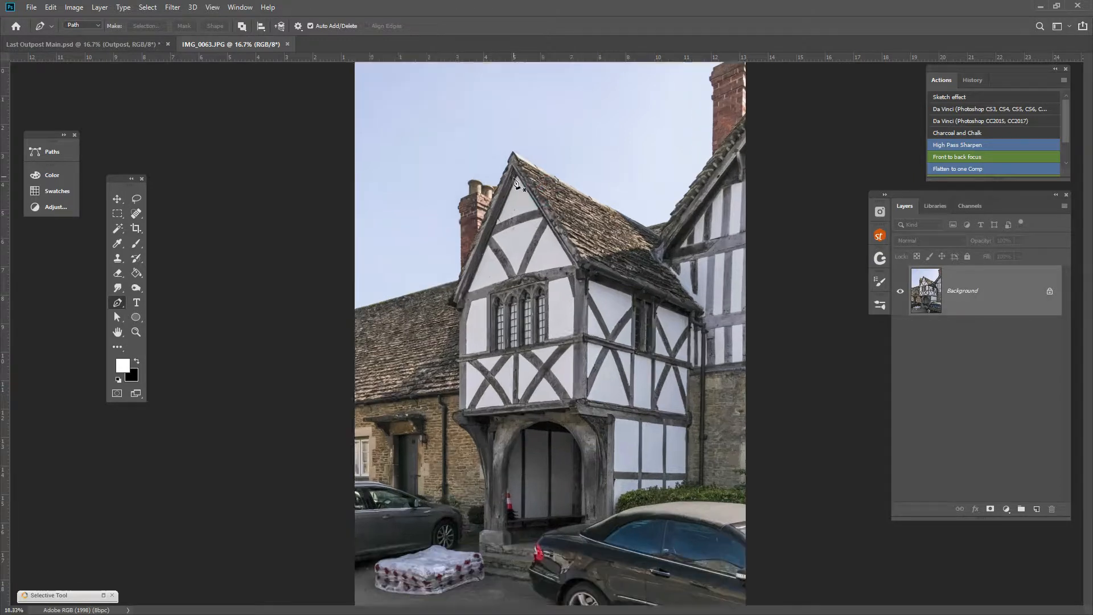
pyautogui.scroll(1, 514, 181)
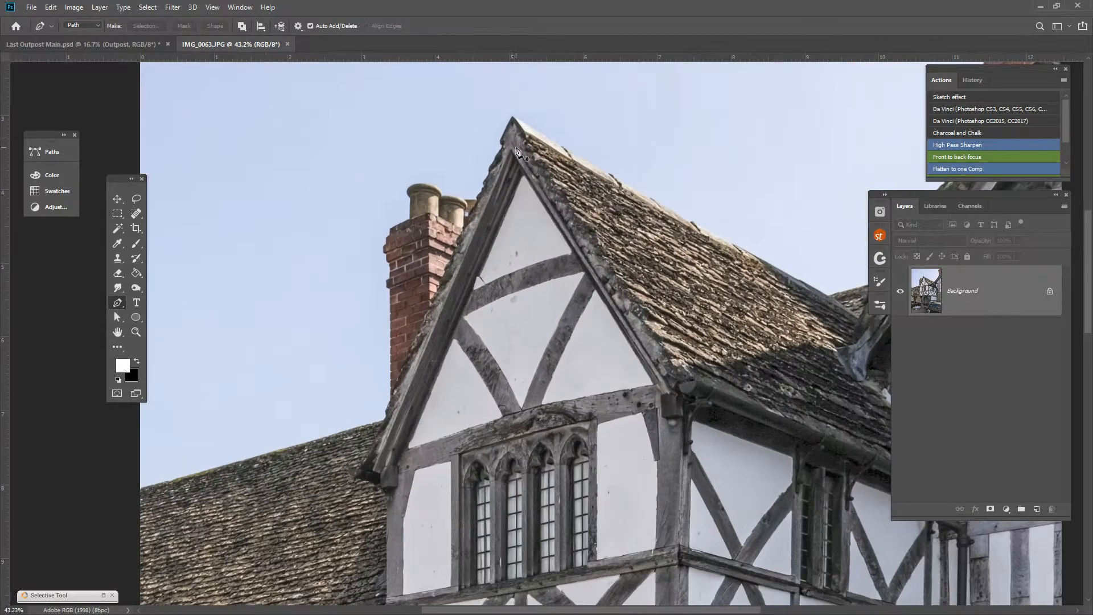
pyautogui.click(513, 116)
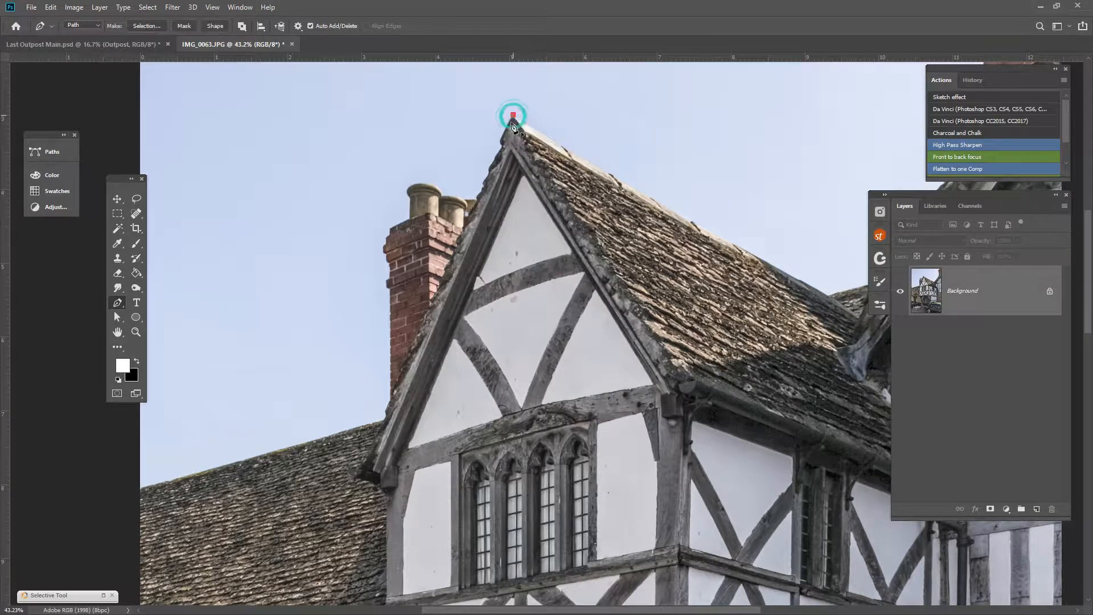
pyautogui.click(359, 469)
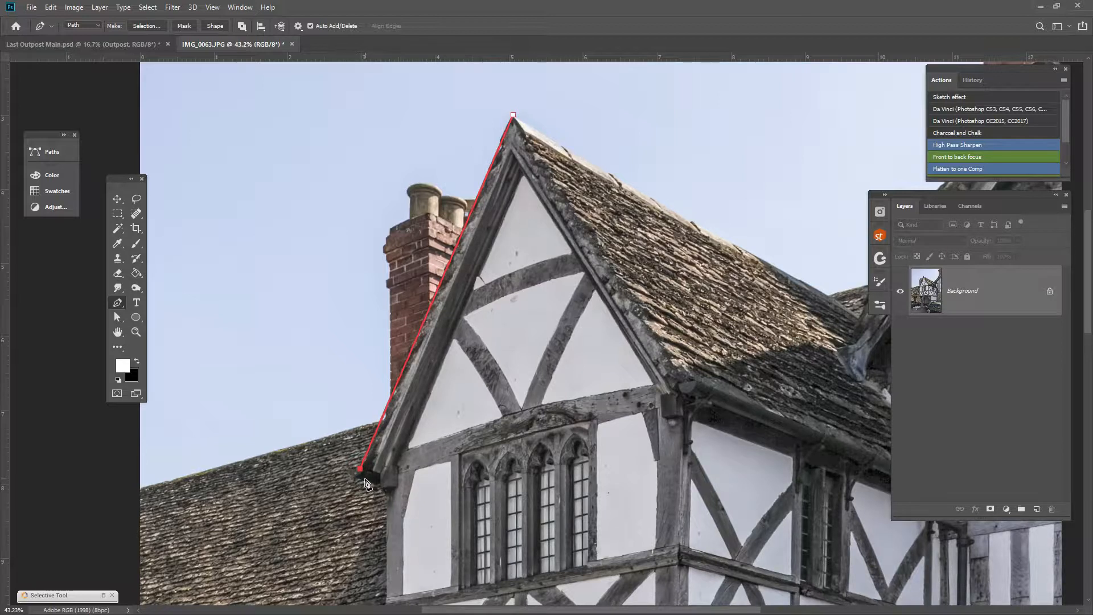
pyautogui.click(372, 472)
pyautogui.click(378, 472)
pyautogui.click(383, 487)
# Continue the path down the house's left wall edge and around the projecting end of the bottom beam
pyautogui.moveTo(403, 530); pyautogui.dragTo(393, 332)
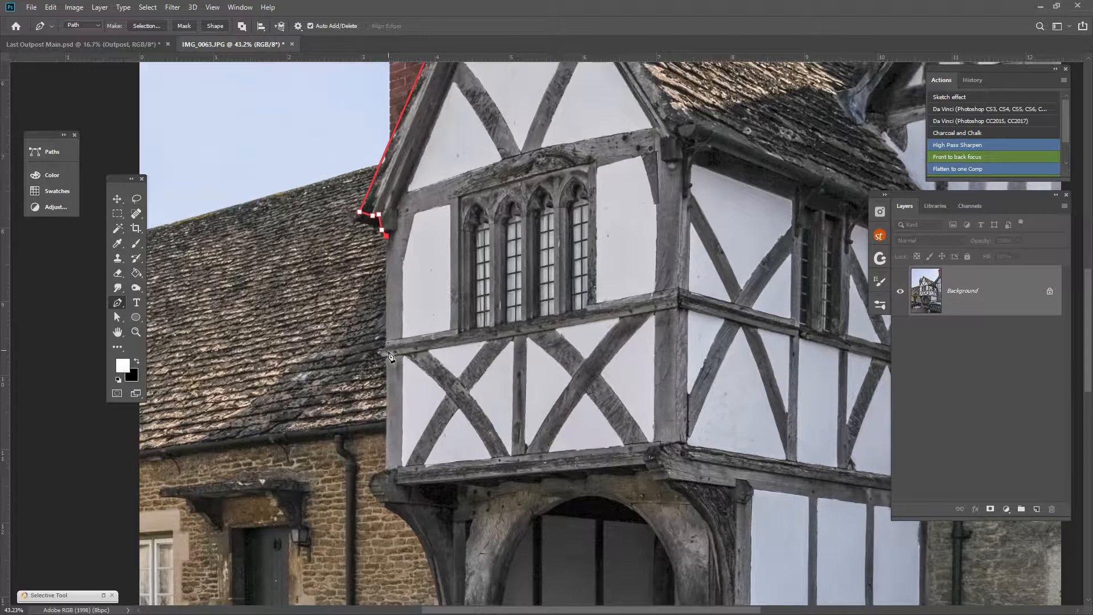
pyautogui.click(387, 345)
pyautogui.click(381, 352)
pyautogui.click(381, 356)
pyautogui.click(384, 361)
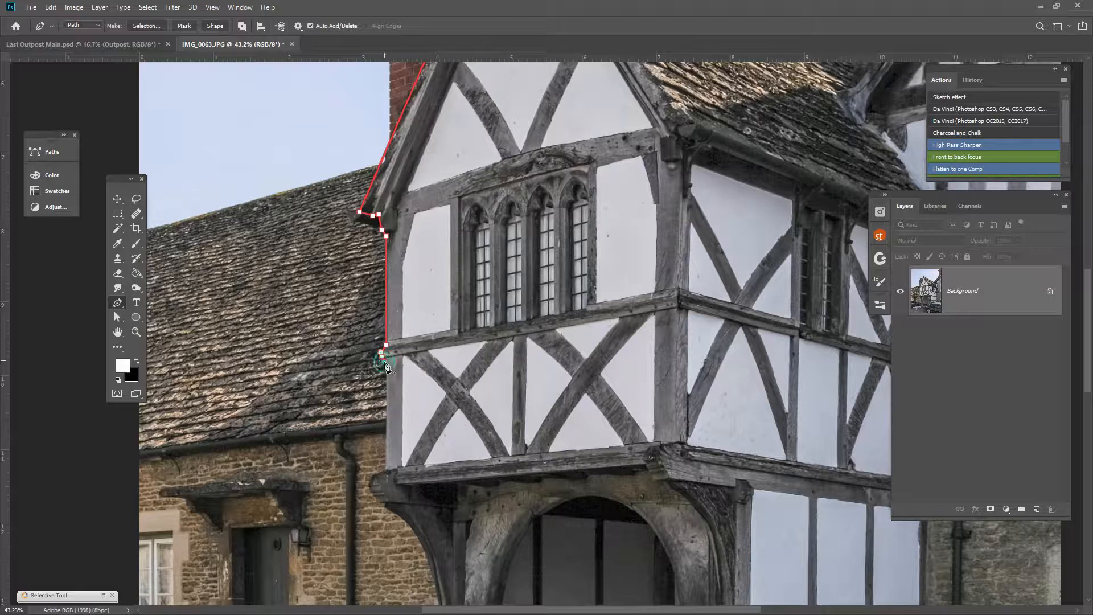
pyautogui.click(385, 468)
pyautogui.click(373, 476)
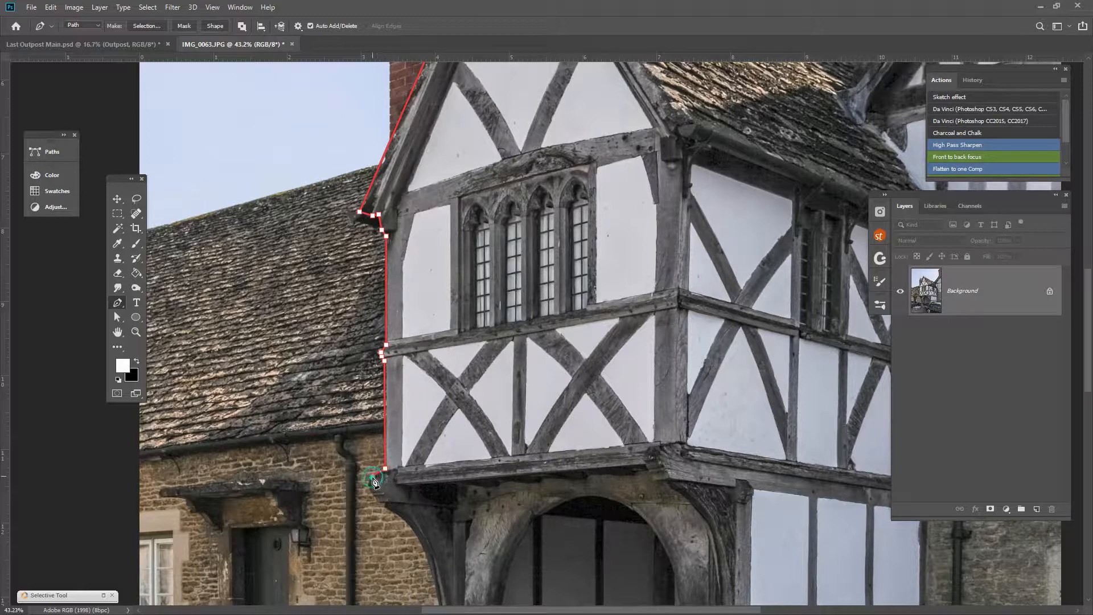
pyautogui.moveTo(371, 494); pyautogui.dragTo(373, 499)
pyautogui.click(376, 502)
pyautogui.click(403, 504)
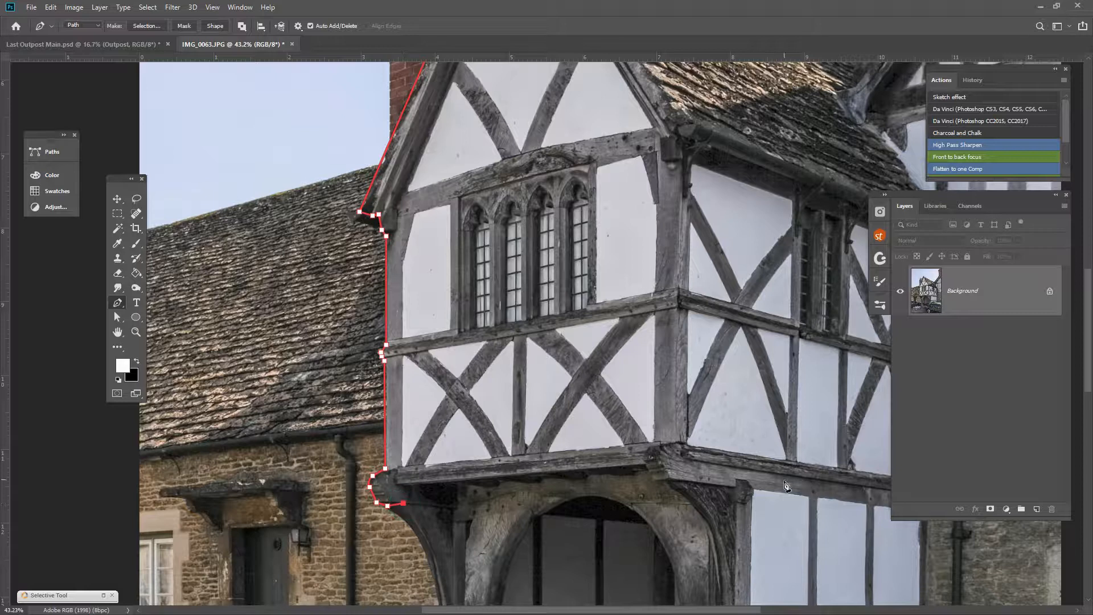
# Extend the path along the overhang's underside past the front corner, and up the side wall beside the small window to the eave
pyautogui.click(670, 482)
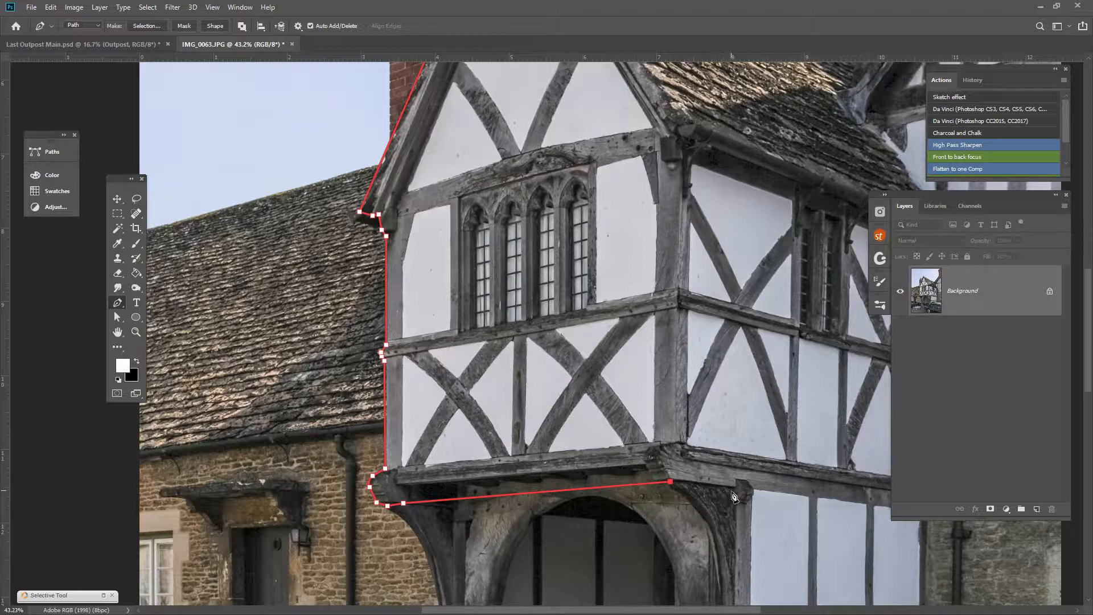
pyautogui.click(797, 495)
pyautogui.moveTo(660, 509); pyautogui.dragTo(429, 459)
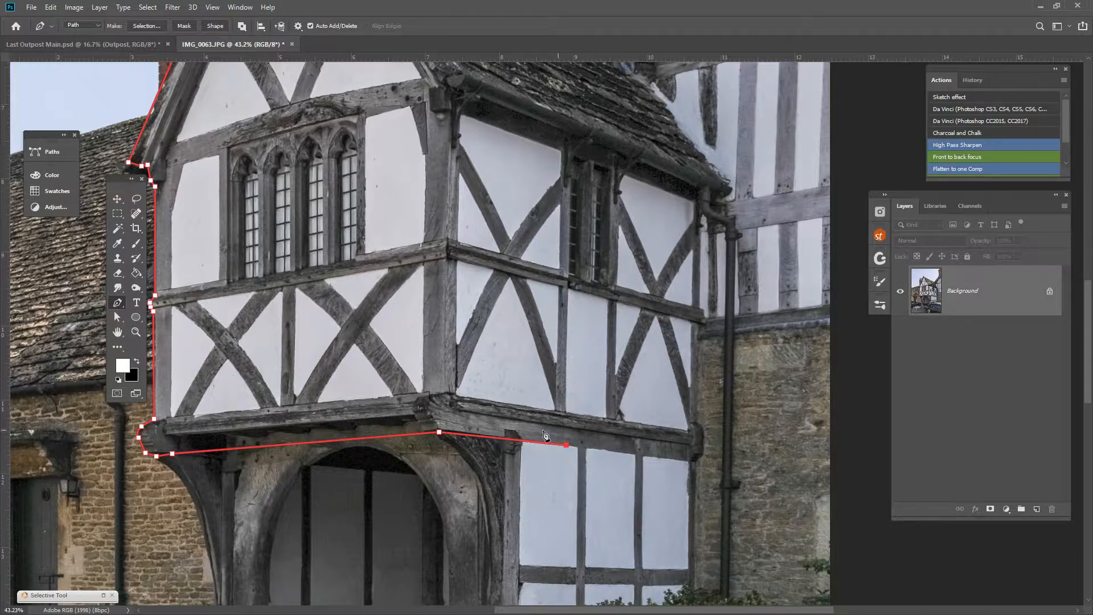
pyautogui.click(573, 138)
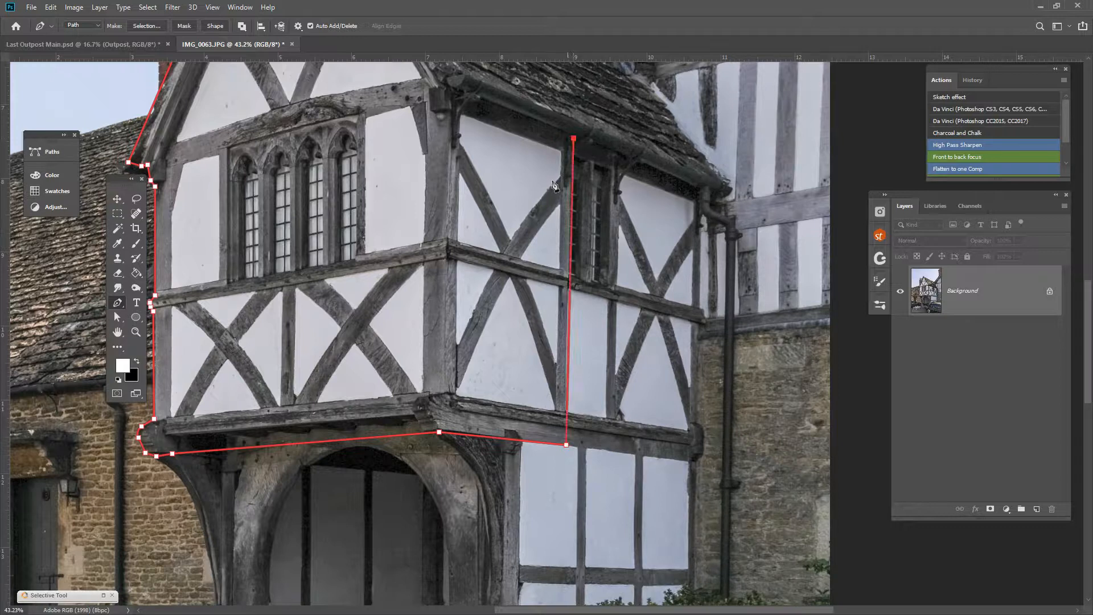
# Carry the path over the side eave and across the roof to the ridge, closing it at the gable peak
pyautogui.moveTo(520, 243); pyautogui.dragTo(535, 544)
pyautogui.click(588, 419)
pyautogui.click(508, 232)
pyautogui.click(296, 109)
# With the Direct Selection tool, reposition the path's anchor point at the left eave to fit the roof's lower corner
pyautogui.moveTo(326, 391); pyautogui.dragTo(422, 253)
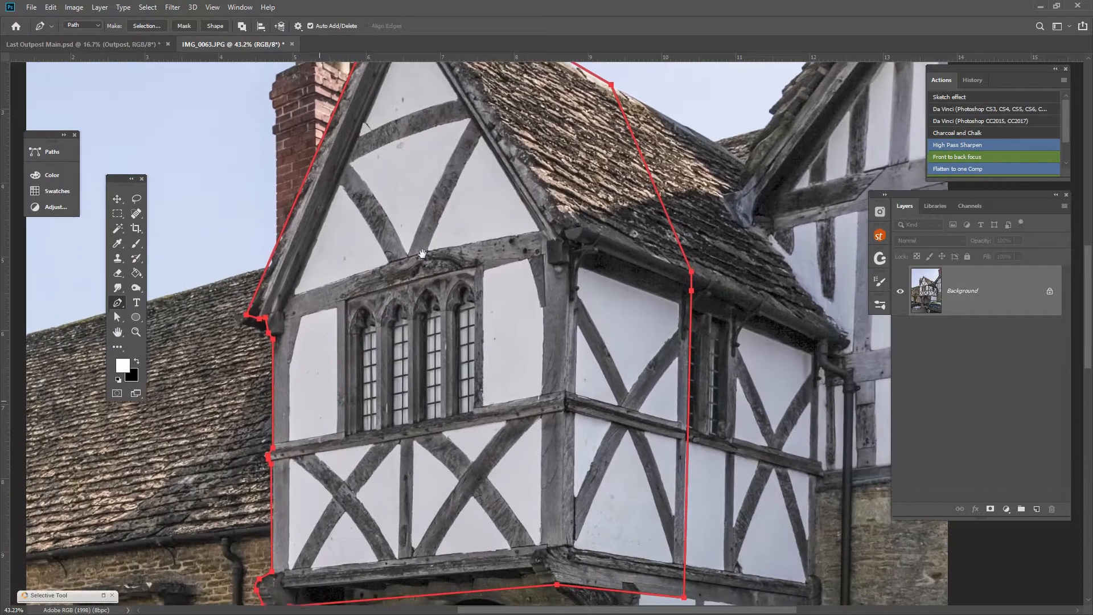
pyautogui.moveTo(415, 392); pyautogui.dragTo(414, 339)
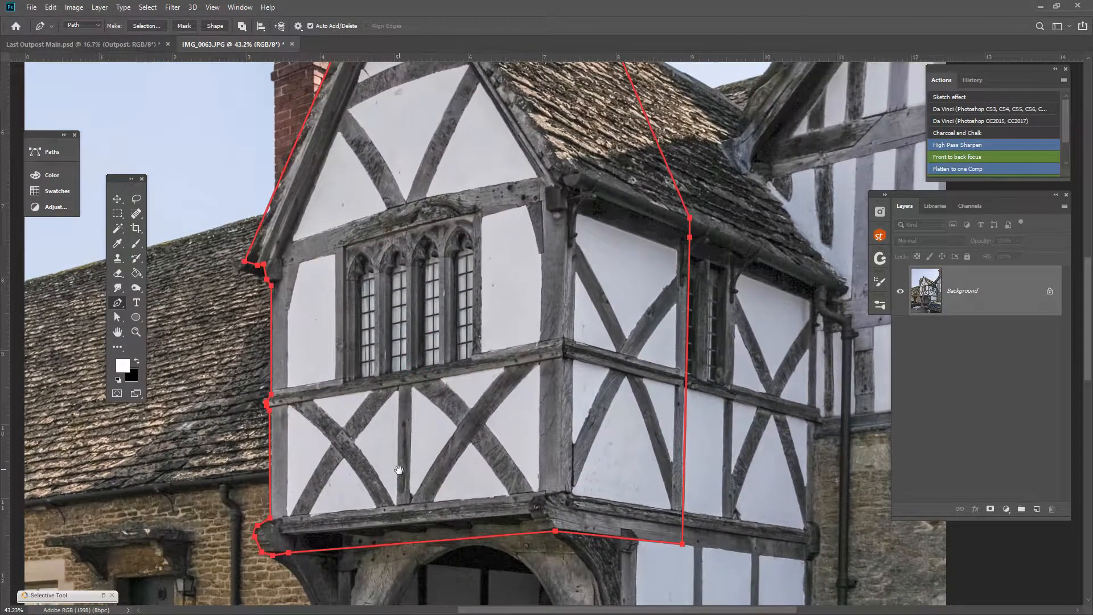
pyautogui.moveTo(403, 472); pyautogui.dragTo(420, 424)
pyautogui.click(118, 317)
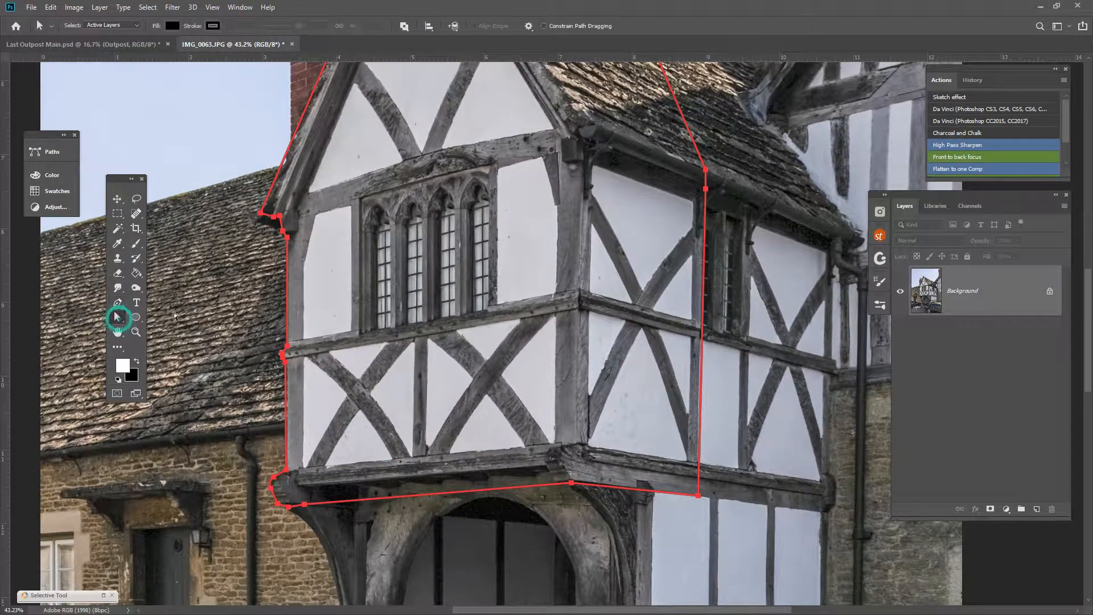
pyautogui.click(118, 320)
pyautogui.click(174, 318)
pyautogui.click(246, 320)
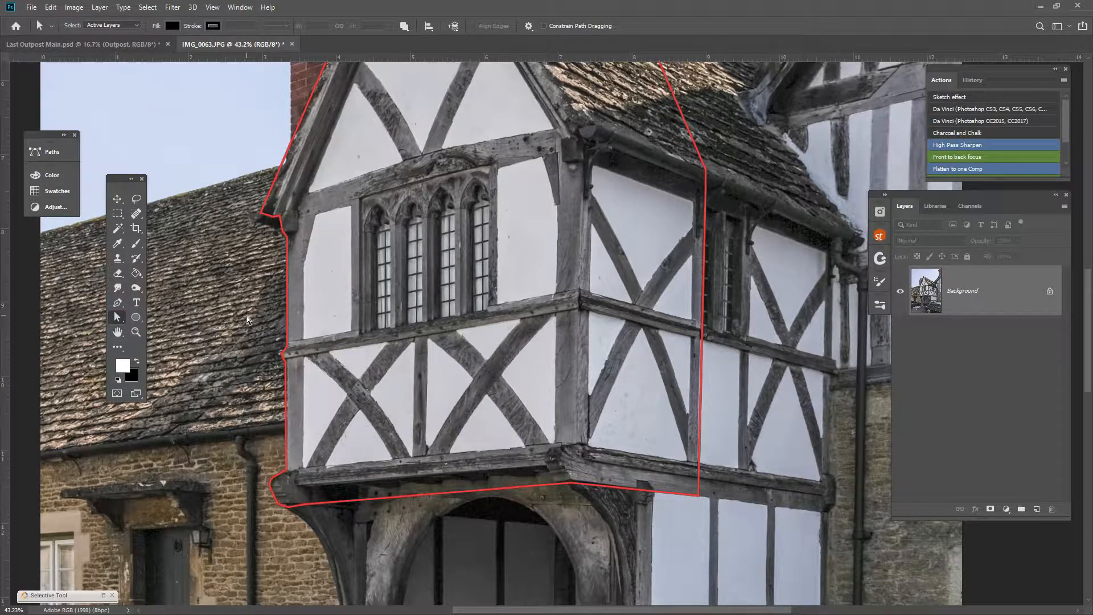
pyautogui.scroll(5, 285, 285)
pyautogui.click(326, 291)
pyautogui.scroll(8, 328, 382)
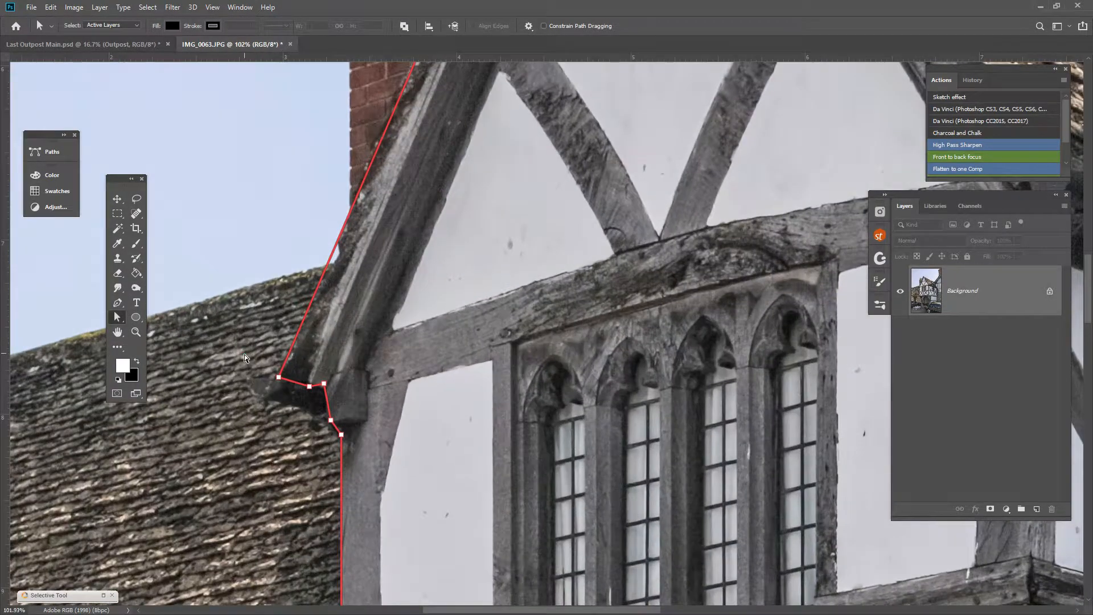
pyautogui.moveTo(244, 354); pyautogui.dragTo(278, 373)
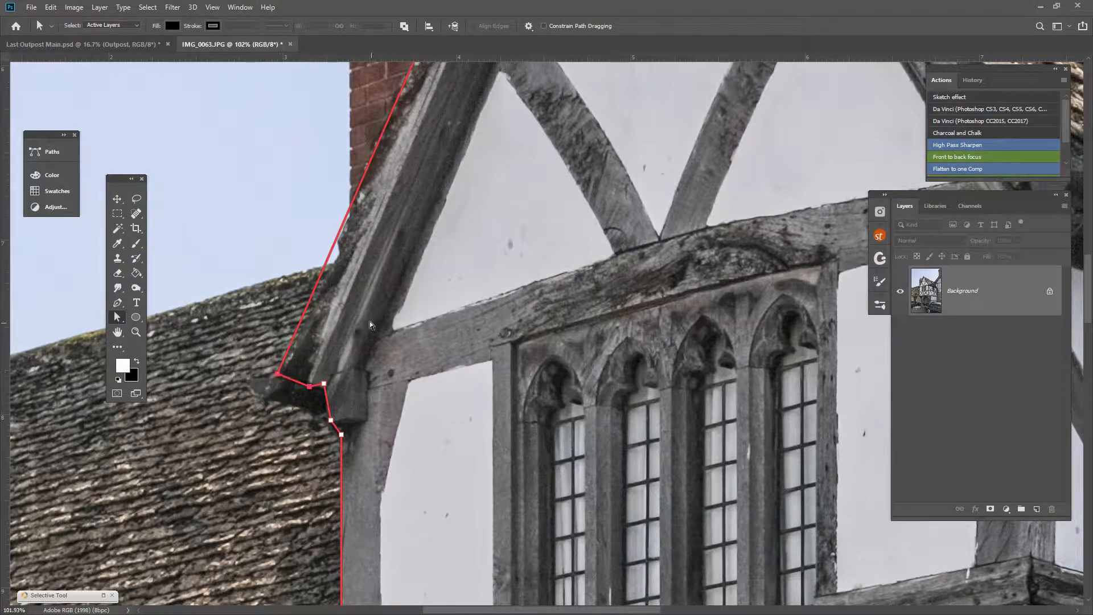
# Move the path's top anchor point slightly down onto the tip of the gable
pyautogui.moveTo(383, 222); pyautogui.dragTo(331, 459)
pyautogui.moveTo(378, 356); pyautogui.dragTo(309, 515)
pyautogui.moveTo(378, 415); pyautogui.dragTo(363, 444)
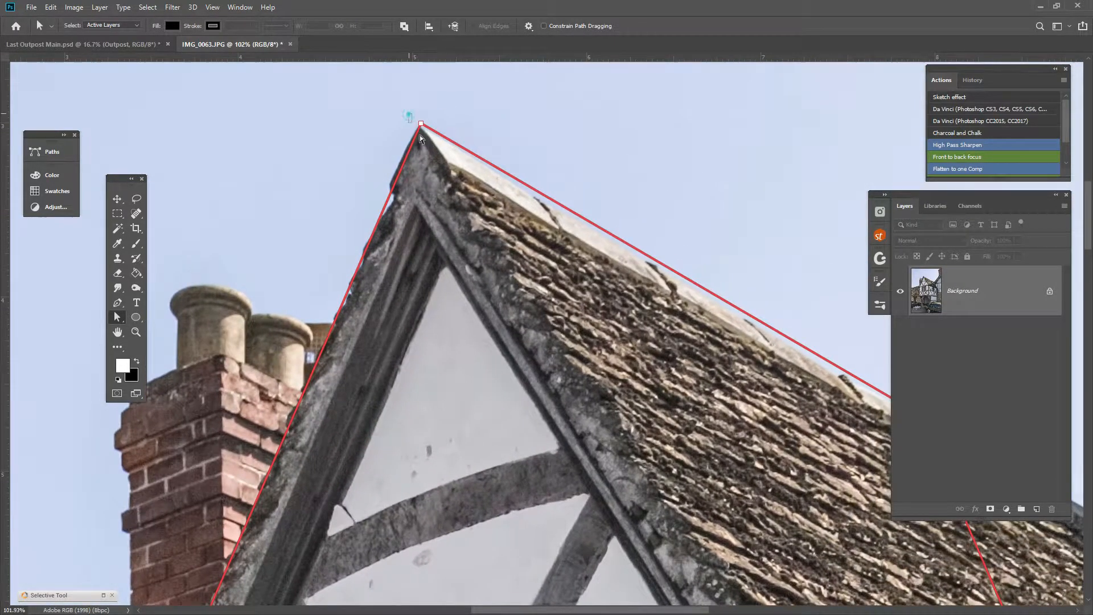
pyautogui.moveTo(420, 123); pyautogui.dragTo(418, 129)
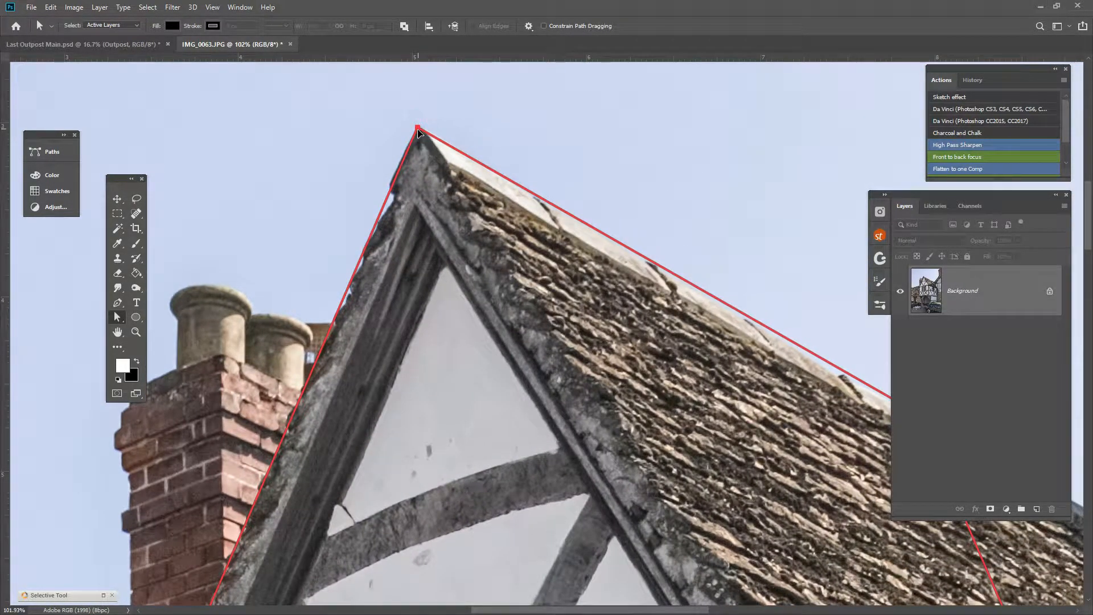
# Check the ridge and side-wall anchors and nudge the two anchors under the side overhang up to the beam's lower edge
pyautogui.moveTo(471, 361); pyautogui.dragTo(291, 263)
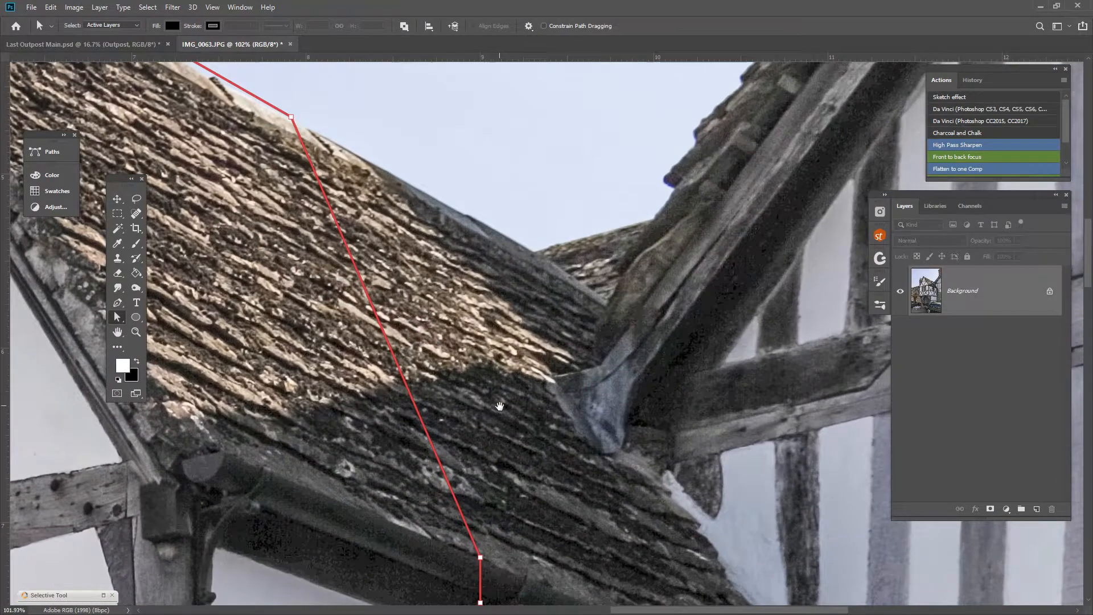
pyautogui.moveTo(506, 418); pyautogui.dragTo(572, 475)
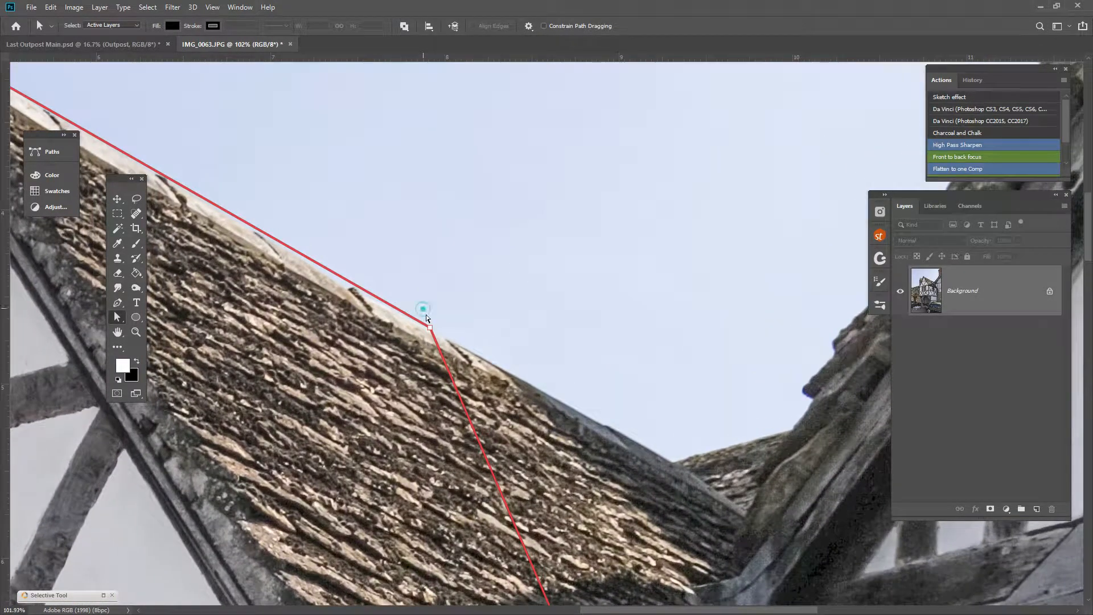
pyautogui.moveTo(449, 499); pyautogui.dragTo(367, 269)
pyautogui.click(403, 421)
pyautogui.moveTo(332, 487); pyautogui.dragTo(379, 359)
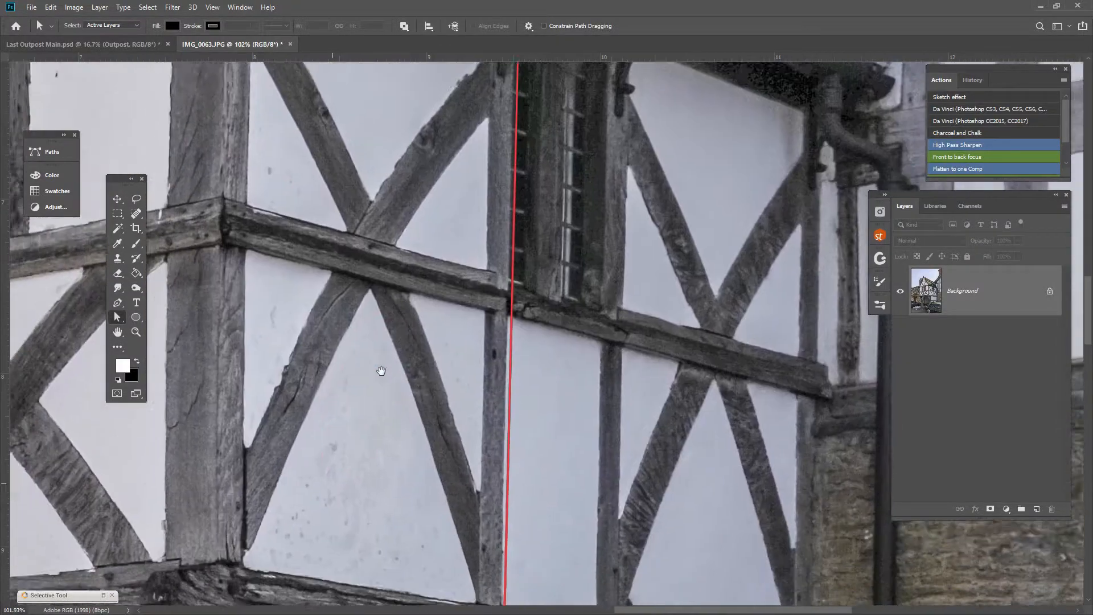
pyautogui.moveTo(390, 447); pyautogui.dragTo(416, 358)
pyautogui.click(560, 319)
pyautogui.moveTo(561, 323); pyautogui.dragTo(554, 320)
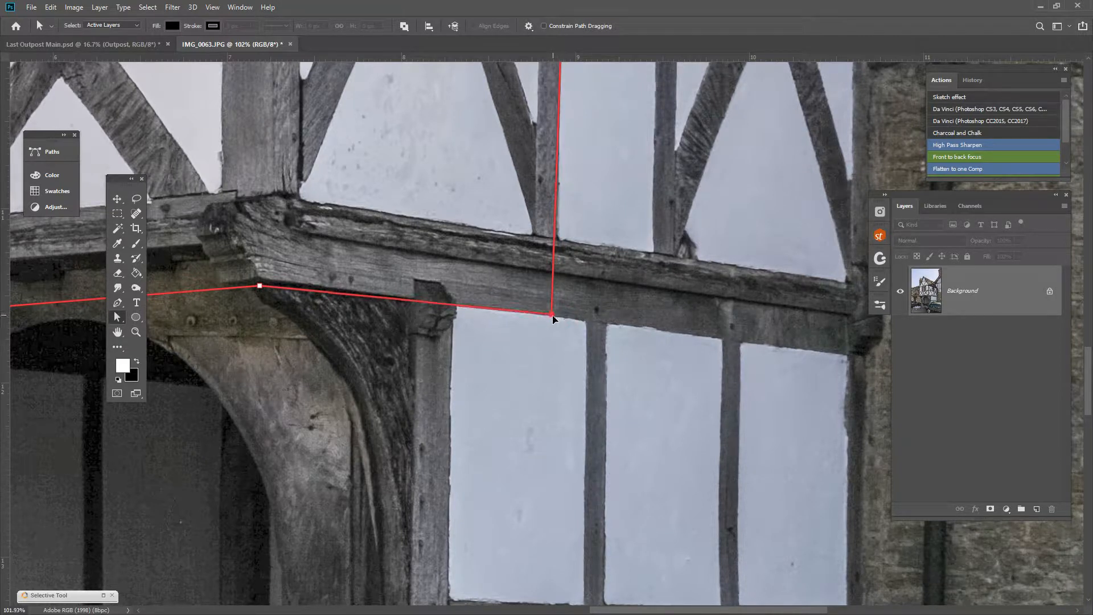
pyautogui.moveTo(260, 288); pyautogui.dragTo(260, 282)
# Review the closed path around the upper storey and convert it into a selection
pyautogui.moveTo(255, 387); pyautogui.dragTo(366, 371)
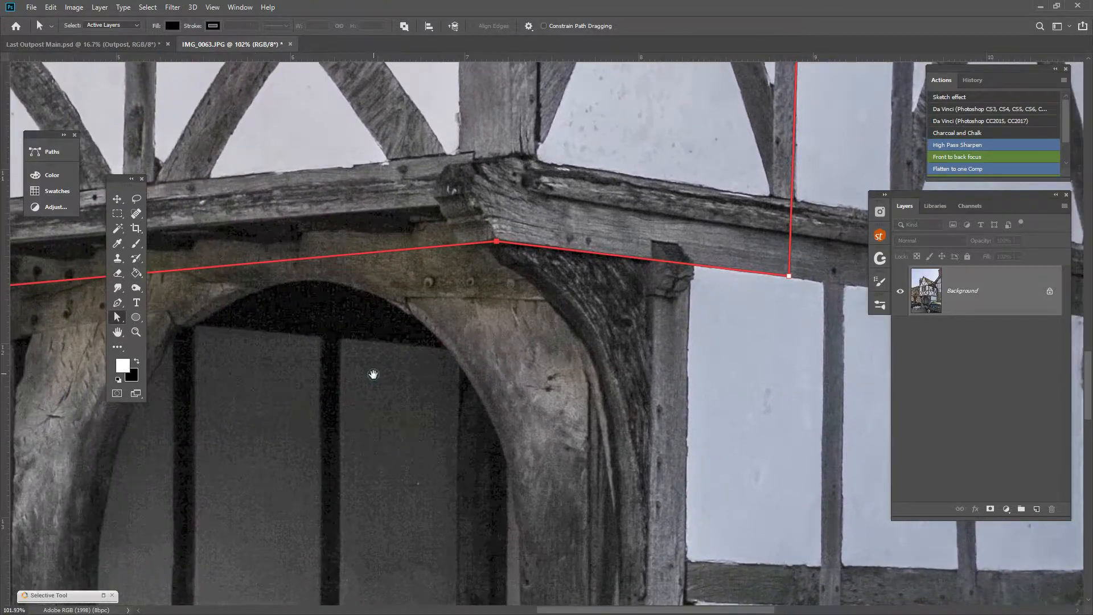
pyautogui.scroll(-3, 366, 347)
pyautogui.scroll(-9, 361, 344)
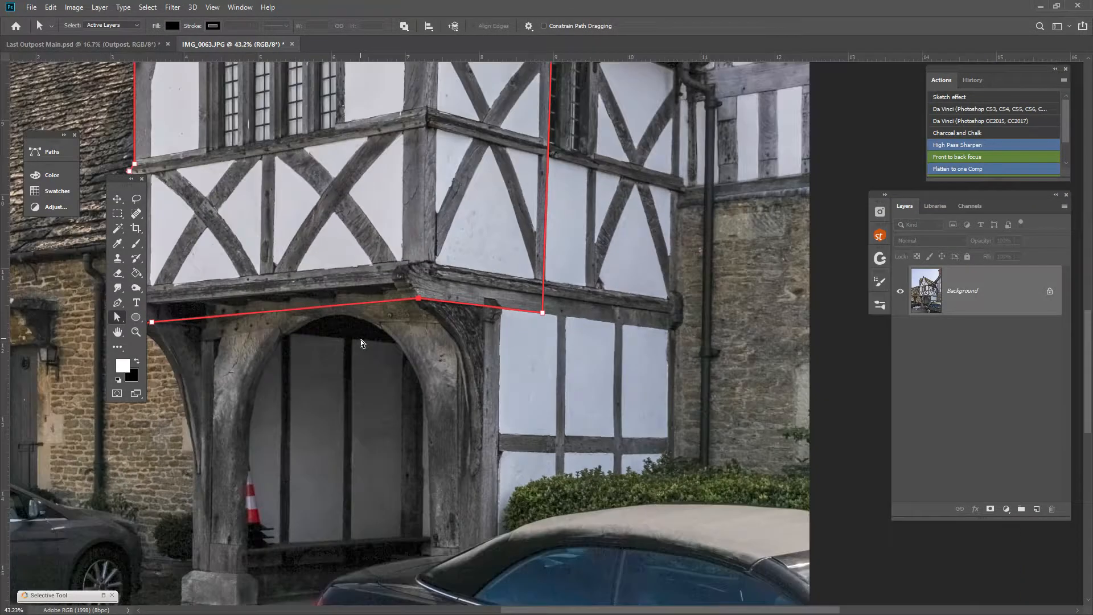
pyautogui.scroll(-1, 412, 234)
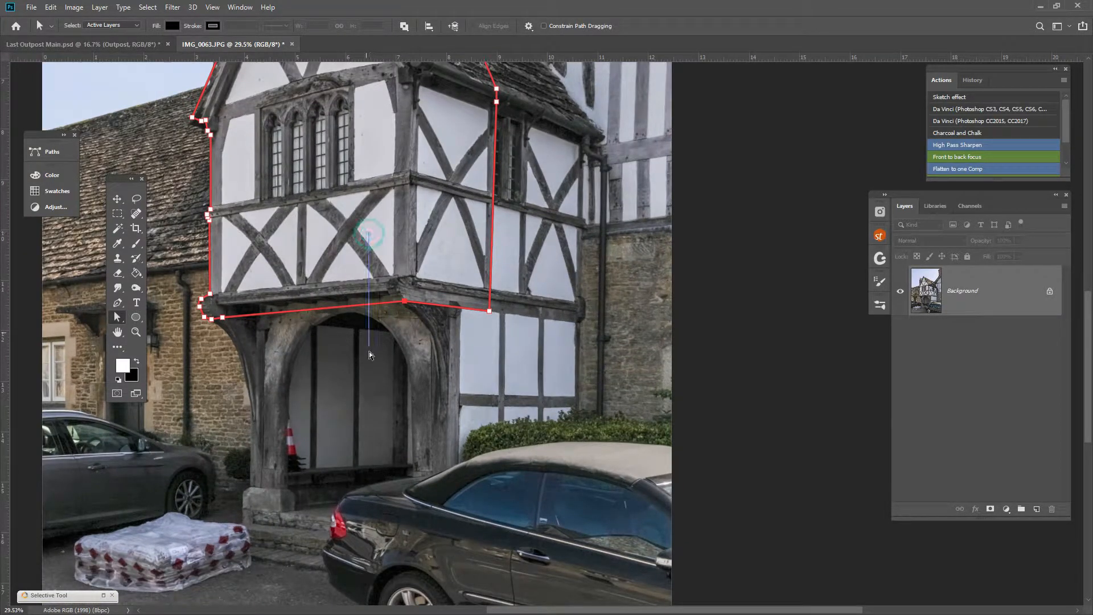
pyautogui.moveTo(358, 273); pyautogui.dragTo(383, 434)
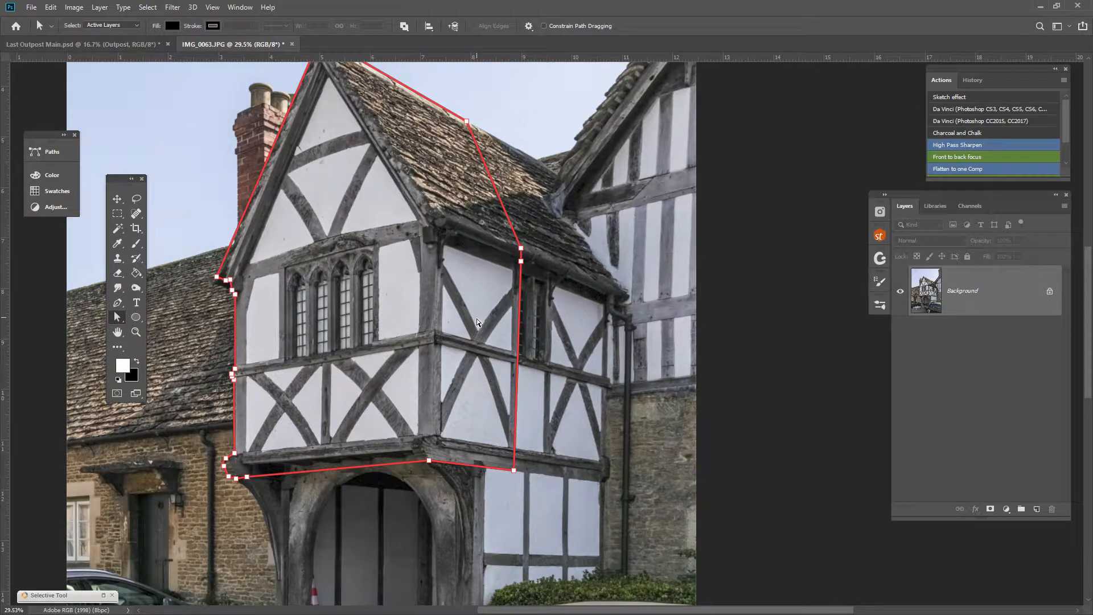
pyautogui.hotkey('ctrl', 'Return')
pyautogui.scroll(-1, 457, 283)
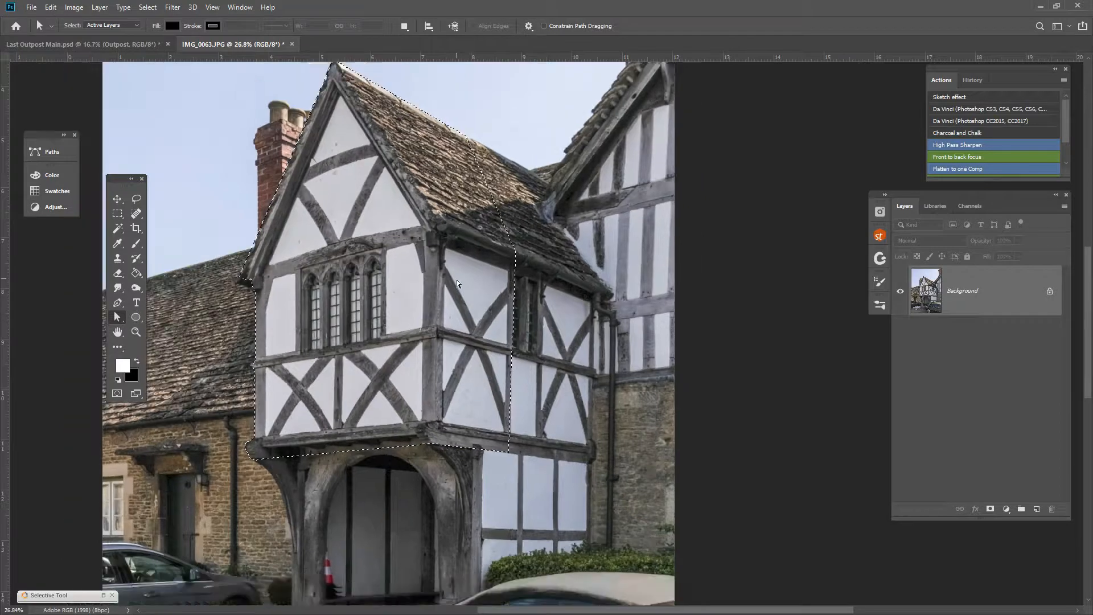
pyautogui.scroll(-1, 458, 283)
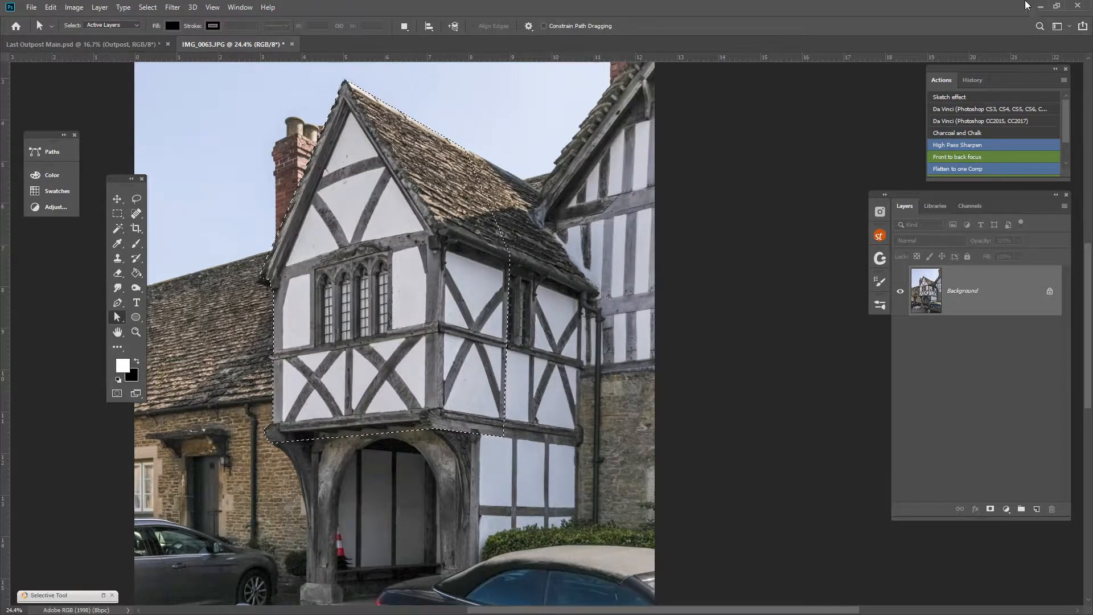
# Float the IMG_0063.JPG document, copy the selected house section into Last Outpost Main.psd, and close the source photo
pyautogui.moveTo(263, 46); pyautogui.dragTo(739, 224)
pyautogui.press('v')
pyautogui.moveTo(845, 439); pyautogui.dragTo(393, 319)
pyautogui.moveTo(783, 218); pyautogui.dragTo(289, 172)
pyautogui.click(667, 170)
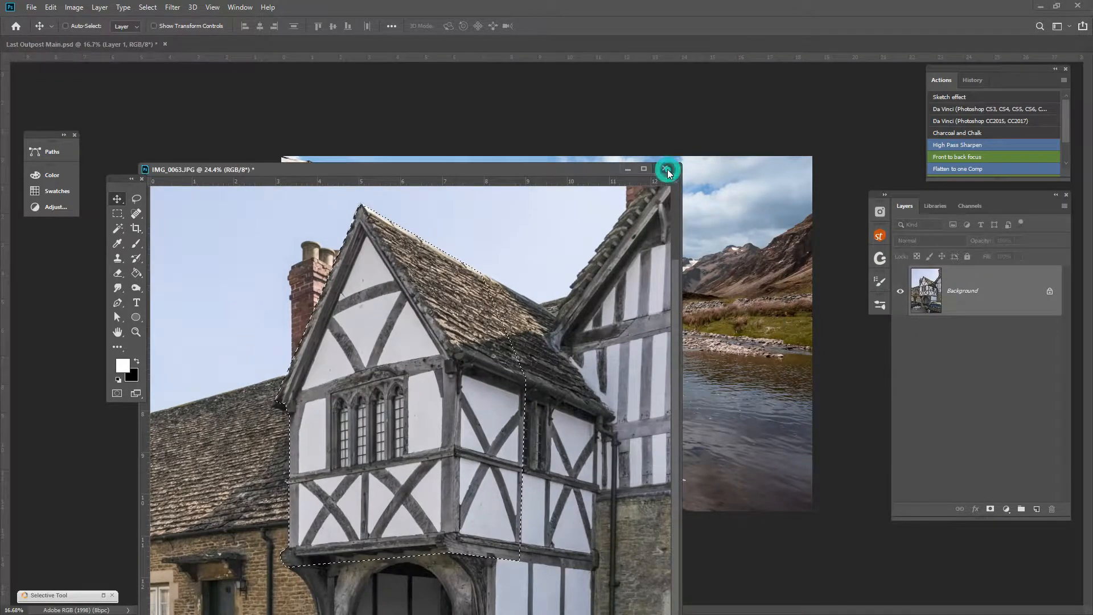
pyautogui.click(539, 235)
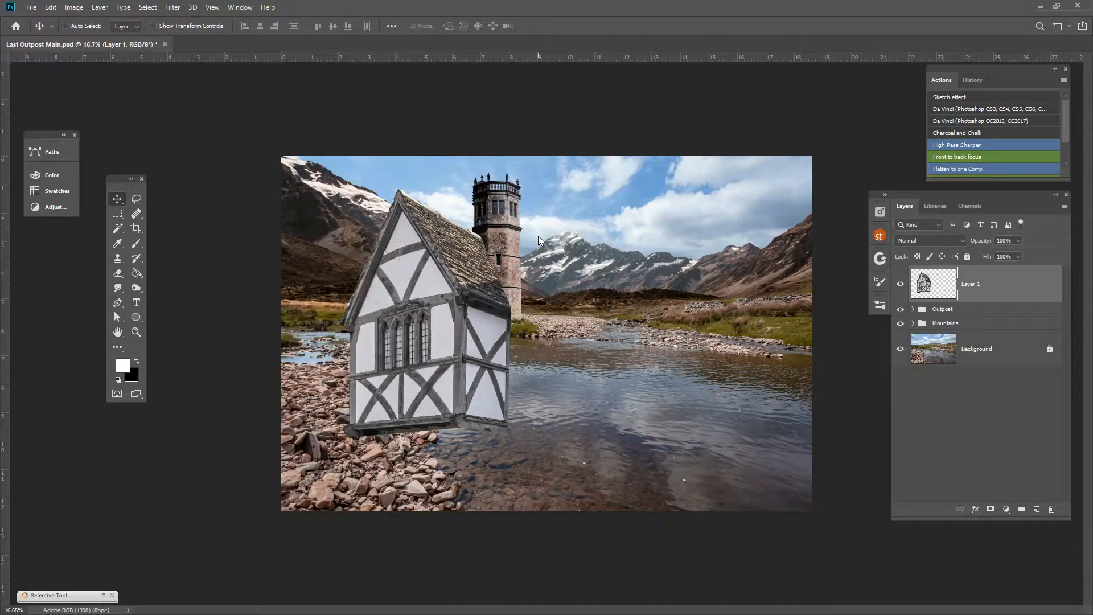
# Move the pasted house in front of the stone tower at the water's edge
pyautogui.moveTo(428, 375); pyautogui.dragTo(507, 362)
pyautogui.scroll(1, 455, 260)
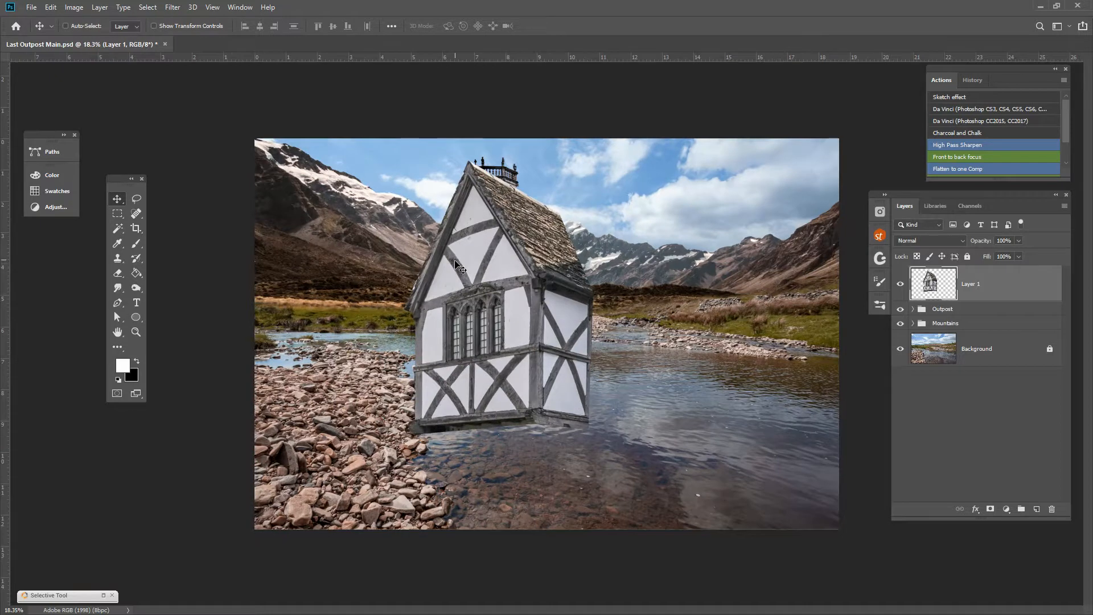
pyautogui.scroll(1, 455, 263)
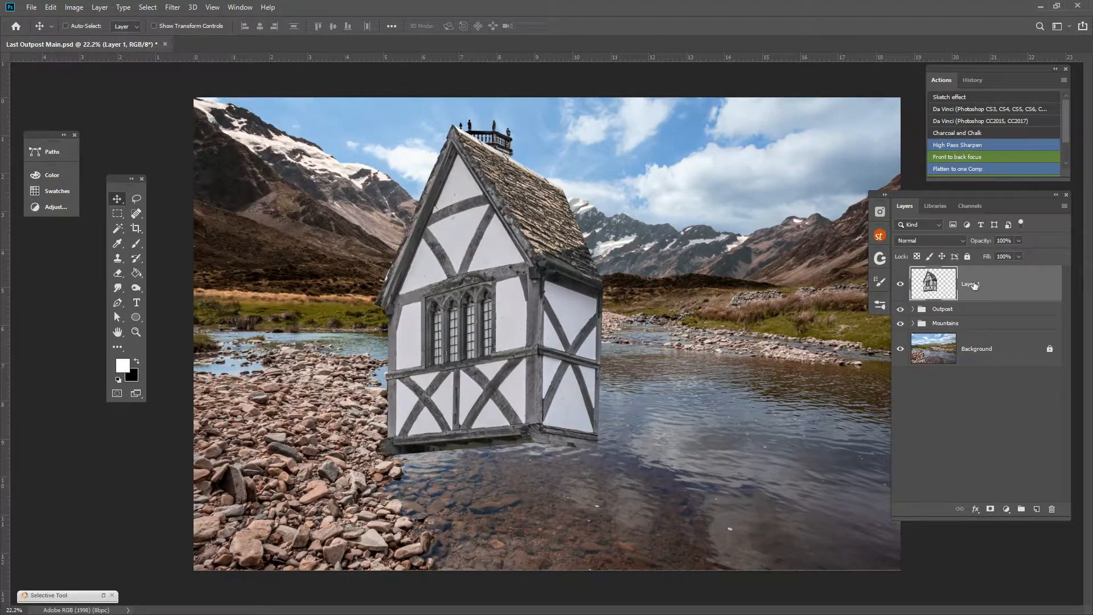
# Convert the pasted house layer to a smart object, scale it to about 60%, and move it against the tower's left side
pyautogui.rightClick(990, 292)
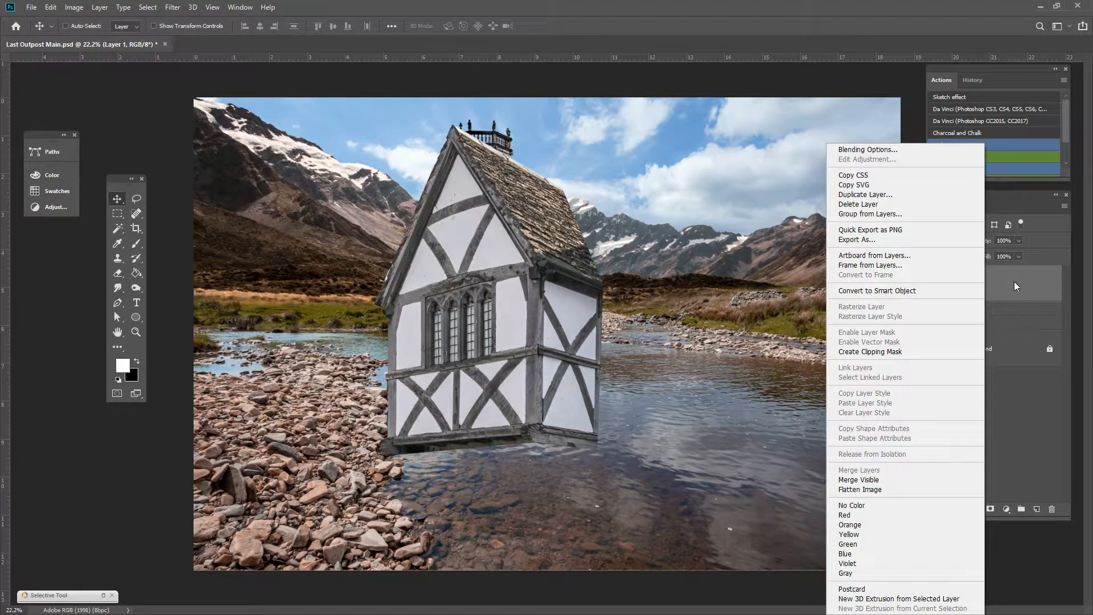
pyautogui.click(886, 293)
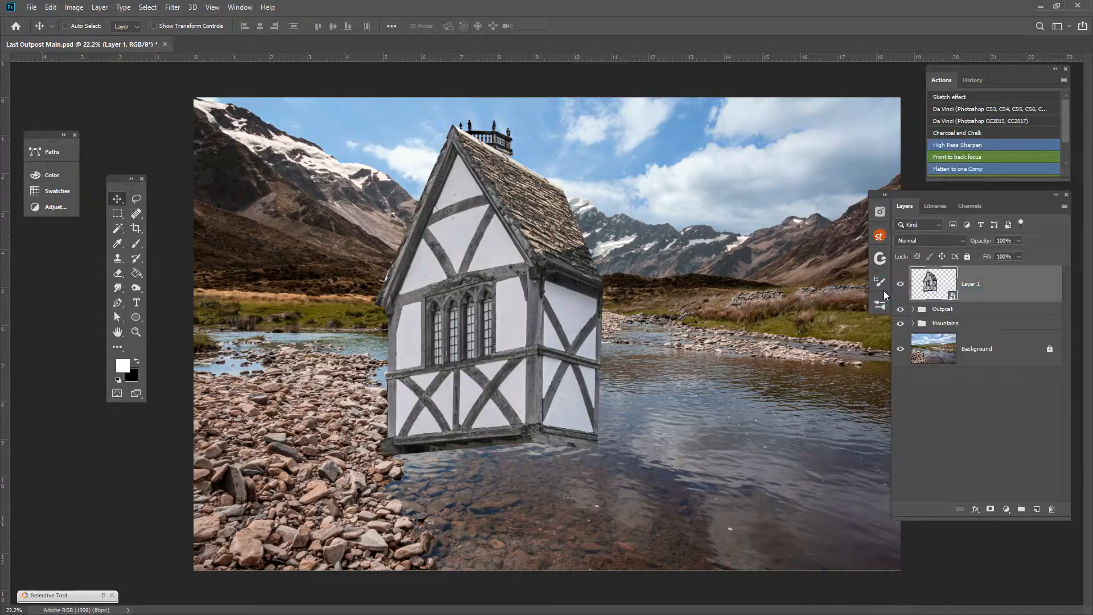
pyautogui.hotkey('ctrl', 't')
pyautogui.moveTo(604, 121); pyautogui.dragTo(540, 212)
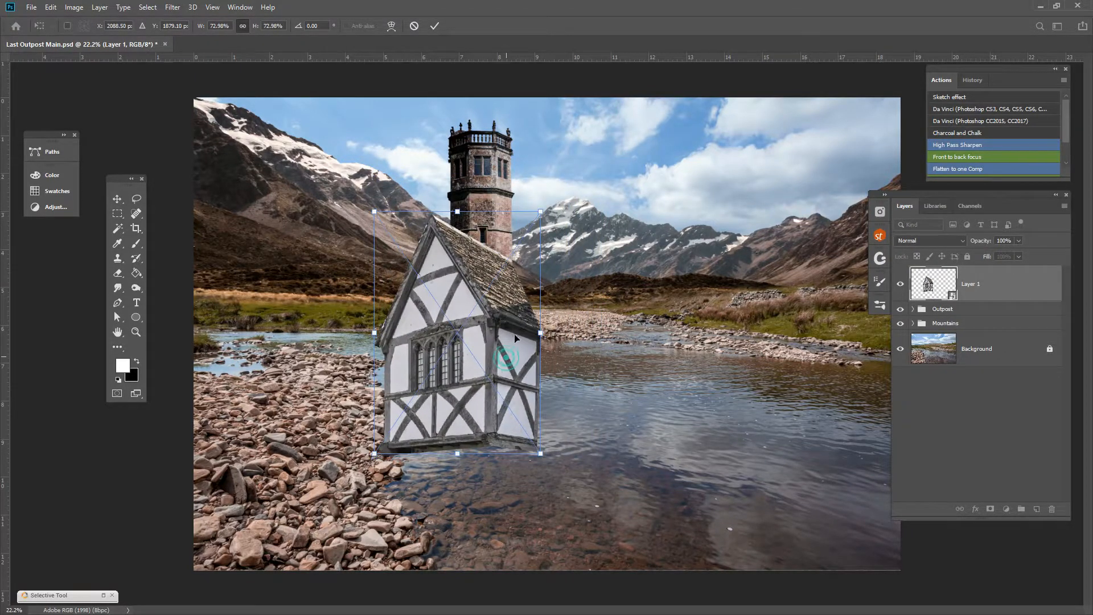
pyautogui.moveTo(515, 338); pyautogui.dragTo(567, 287)
pyautogui.moveTo(591, 160); pyautogui.dragTo(563, 201)
pyautogui.moveTo(510, 318); pyautogui.dragTo(455, 266)
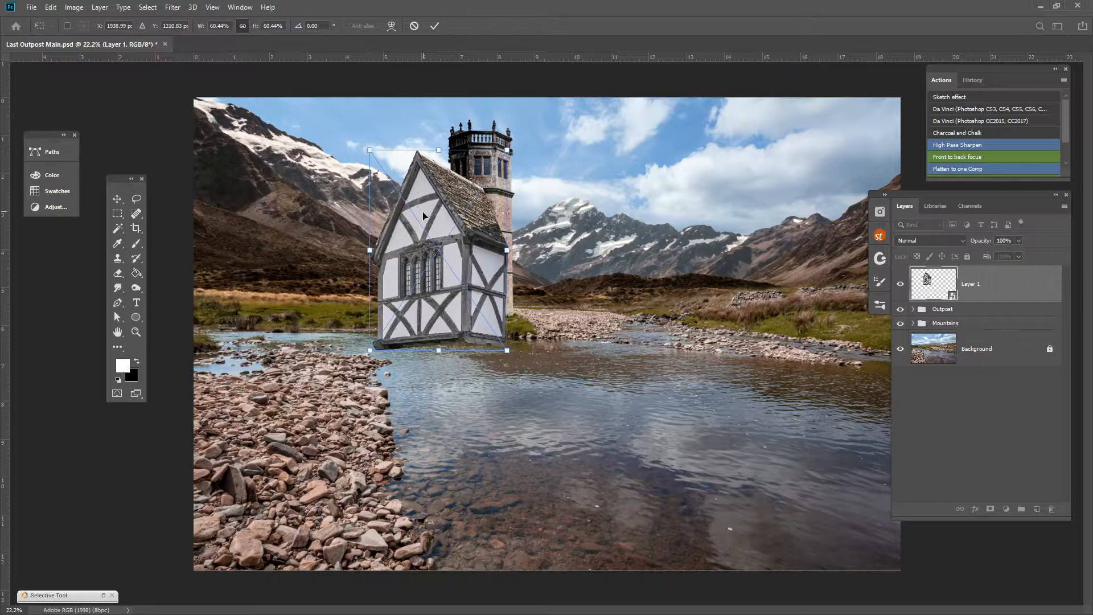
# Scale the house down to about 27% and place it on the shaded left face of the tower
pyautogui.scroll(5, 422, 211)
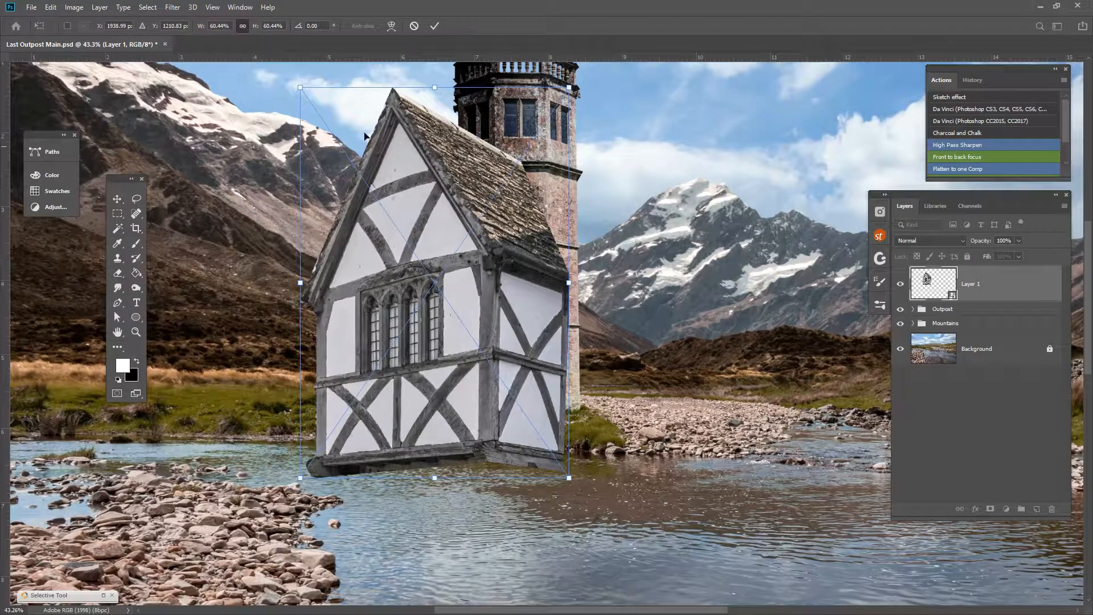
pyautogui.moveTo(298, 85); pyautogui.dragTo(436, 283)
pyautogui.moveTo(523, 446); pyautogui.dragTo(448, 322)
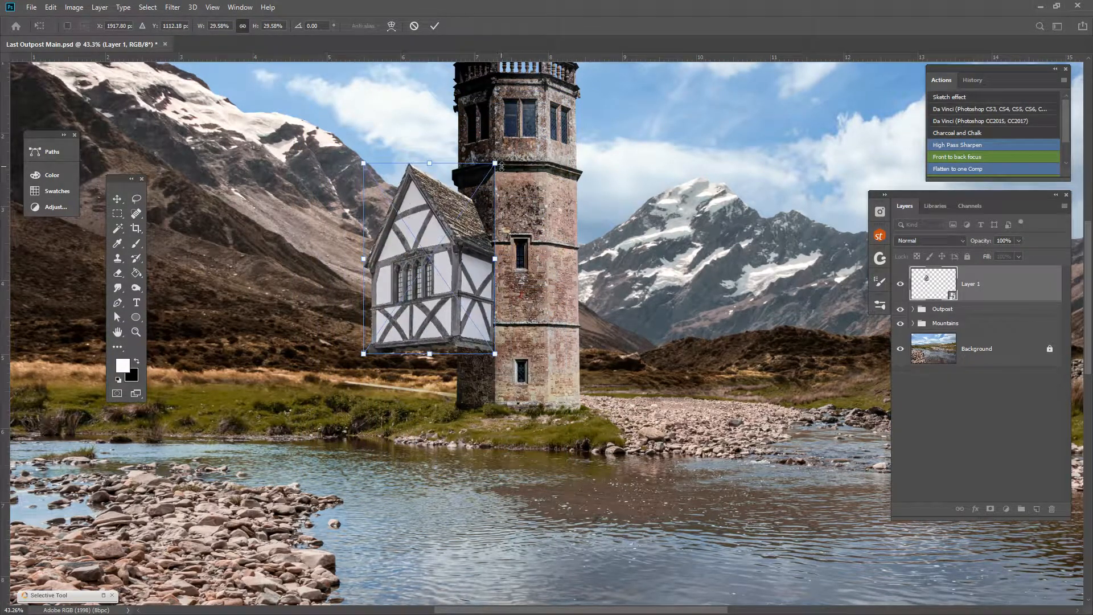
pyautogui.moveTo(493, 165); pyautogui.dragTo(482, 184)
pyautogui.moveTo(450, 317); pyautogui.dragTo(469, 310)
# Reduce the house to about 19% and rest its base on the stone band below the tower's middle window
pyautogui.scroll(7, 469, 305)
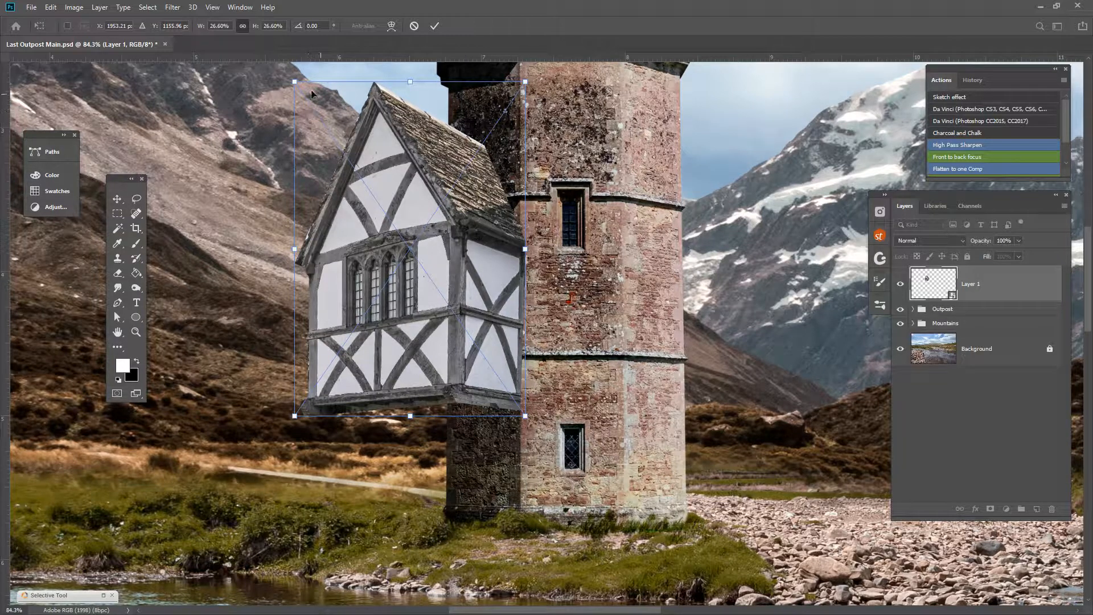
pyautogui.moveTo(295, 81); pyautogui.dragTo(363, 181)
pyautogui.moveTo(421, 318); pyautogui.dragTo(432, 255)
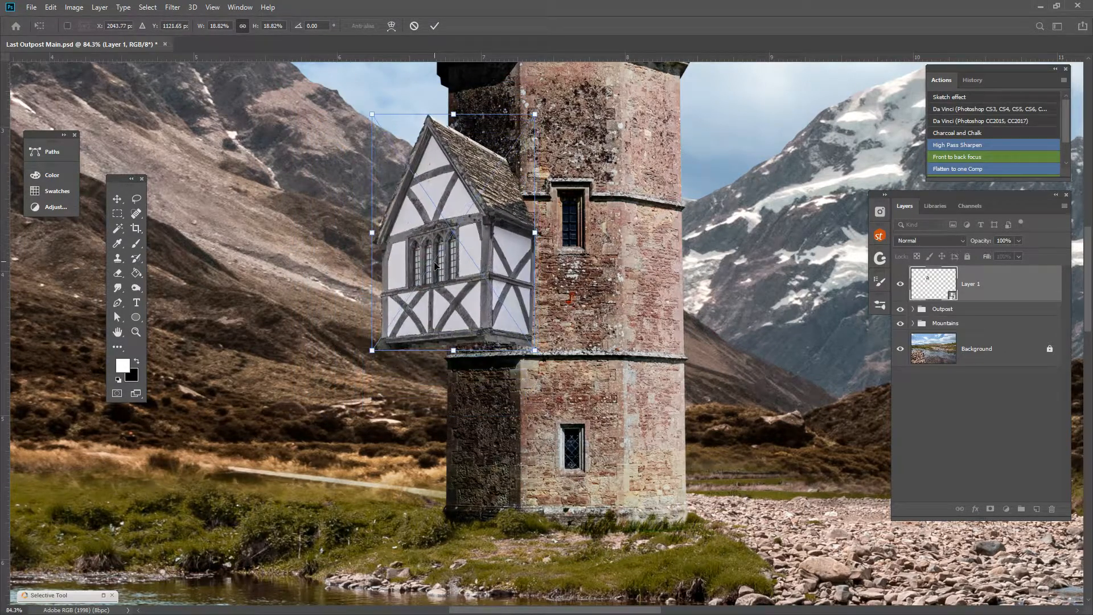
pyautogui.scroll(3, 432, 255)
pyautogui.moveTo(581, 226); pyautogui.dragTo(578, 344)
pyautogui.moveTo(508, 382); pyautogui.dragTo(521, 407)
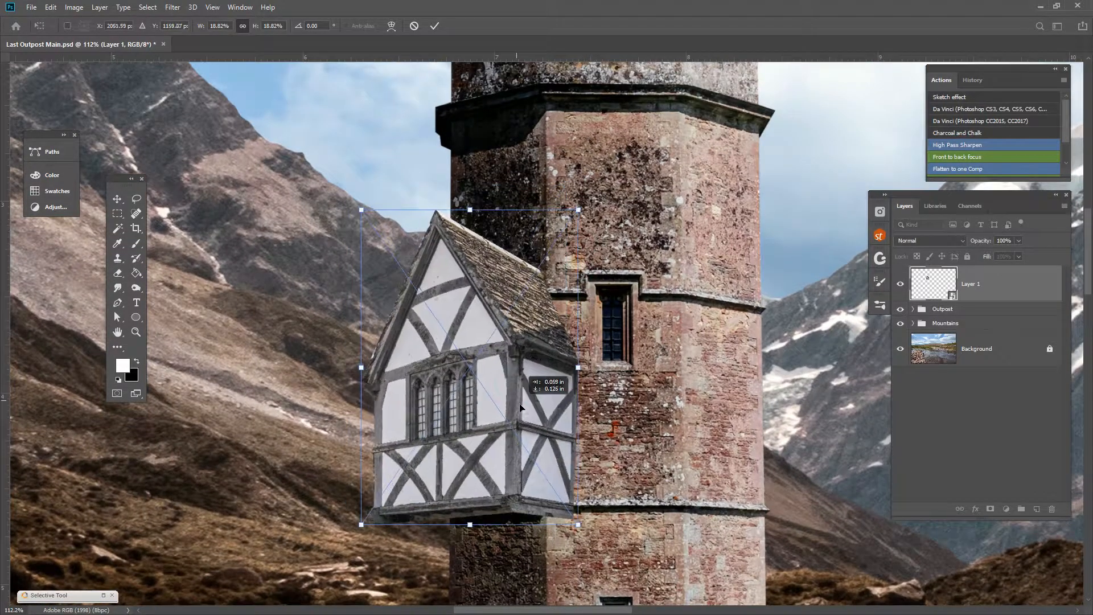
# Refine the house's scale to about 15% and keep its base seated on the tower's lower stone band
pyautogui.moveTo(579, 211); pyautogui.dragTo(523, 291)
pyautogui.moveTo(445, 431); pyautogui.dragTo(485, 425)
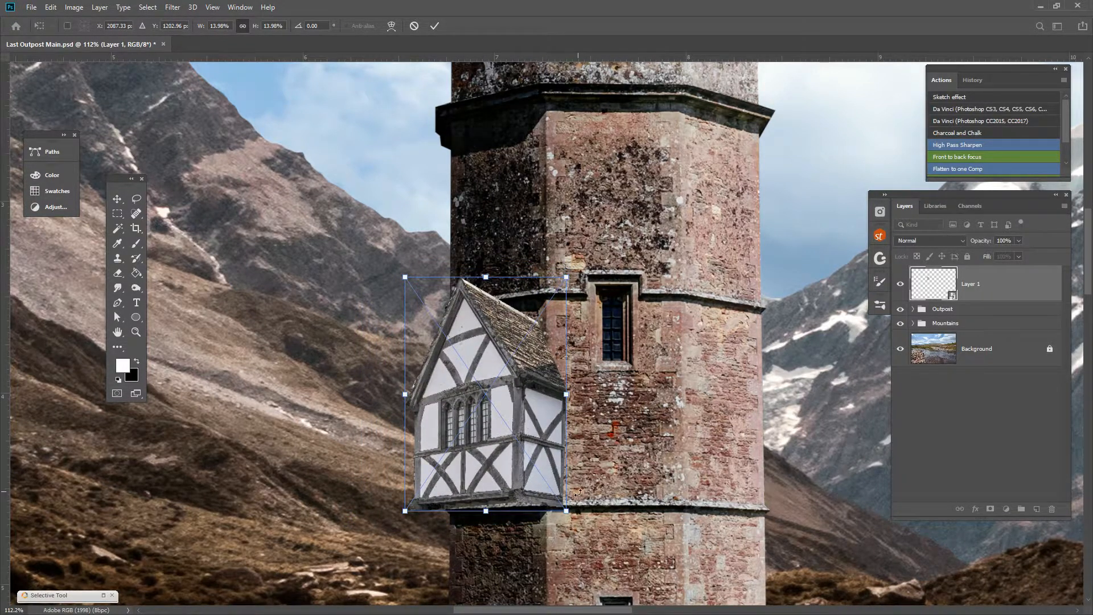
pyautogui.scroll(3, 578, 493)
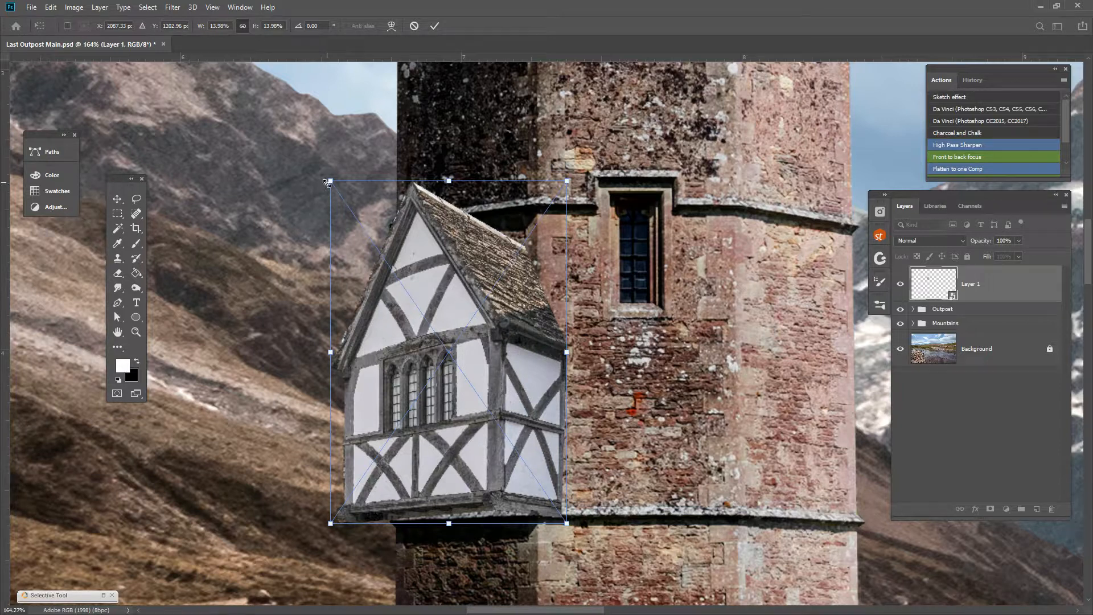
pyautogui.scroll(1, 395, 169)
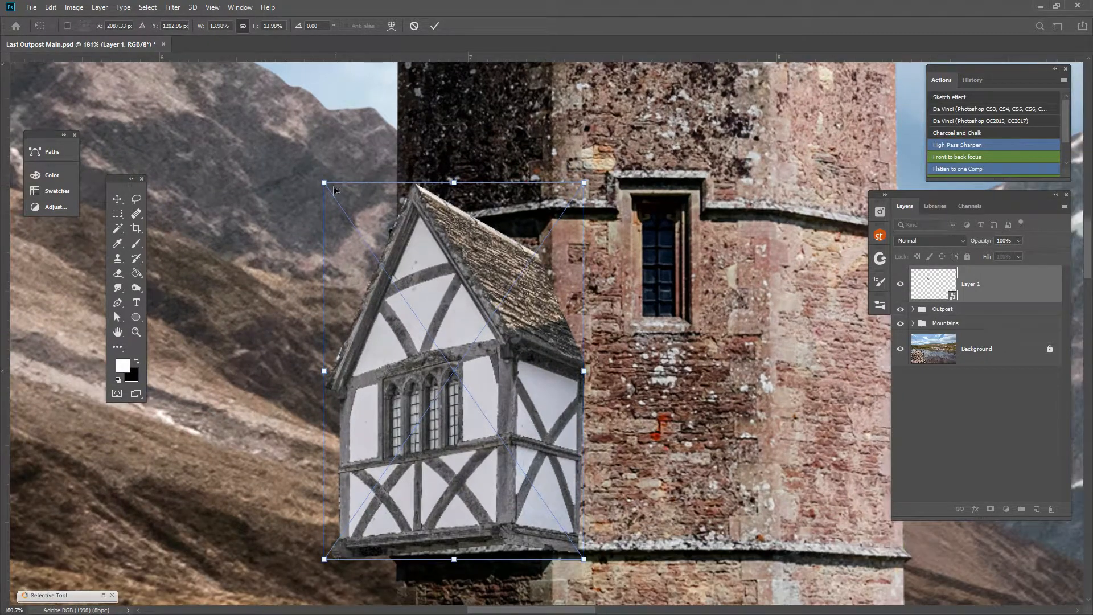
pyautogui.moveTo(326, 185); pyautogui.dragTo(300, 147)
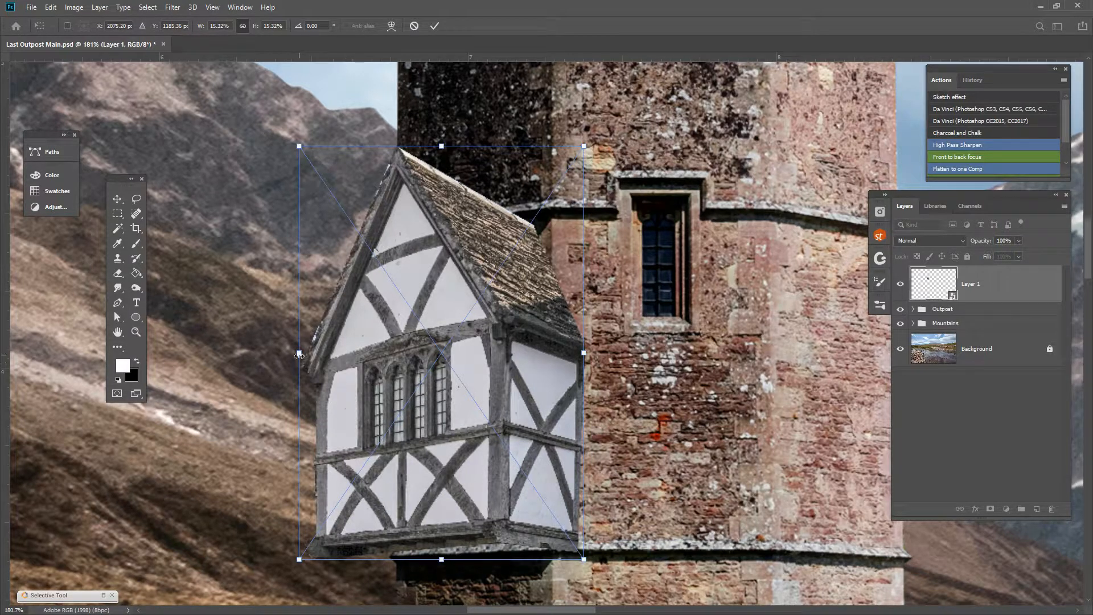
# Squeeze the house horizontally to about 11.5% width so its side wall ends at the tower's front corner
pyautogui.moveTo(299, 356); pyautogui.dragTo(341, 352)
pyautogui.moveTo(588, 356); pyautogui.dragTo(549, 351)
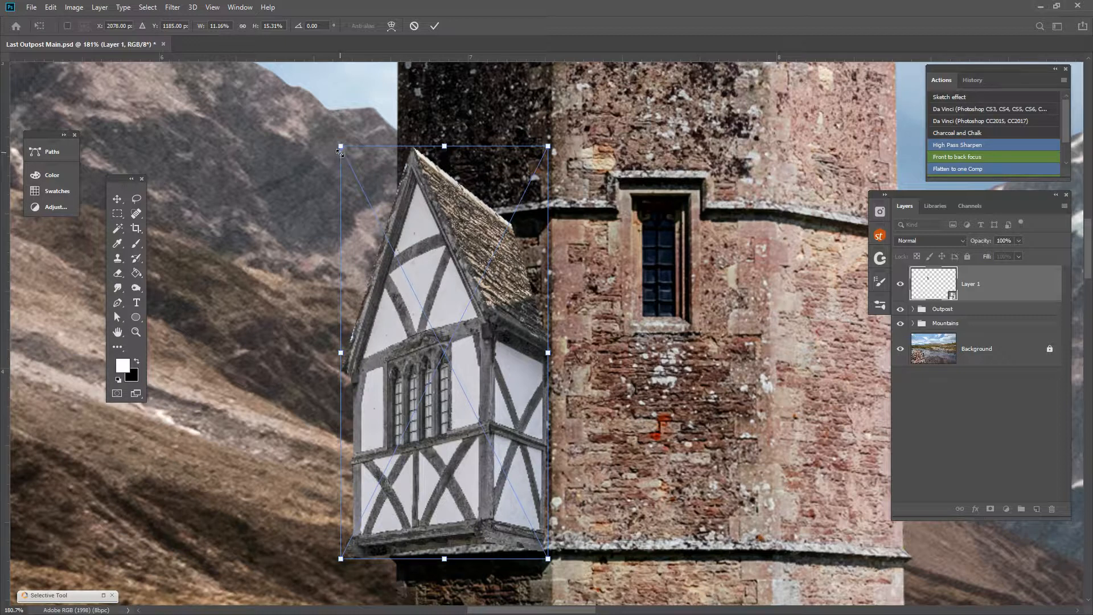
pyautogui.moveTo(340, 150); pyautogui.dragTo(335, 147)
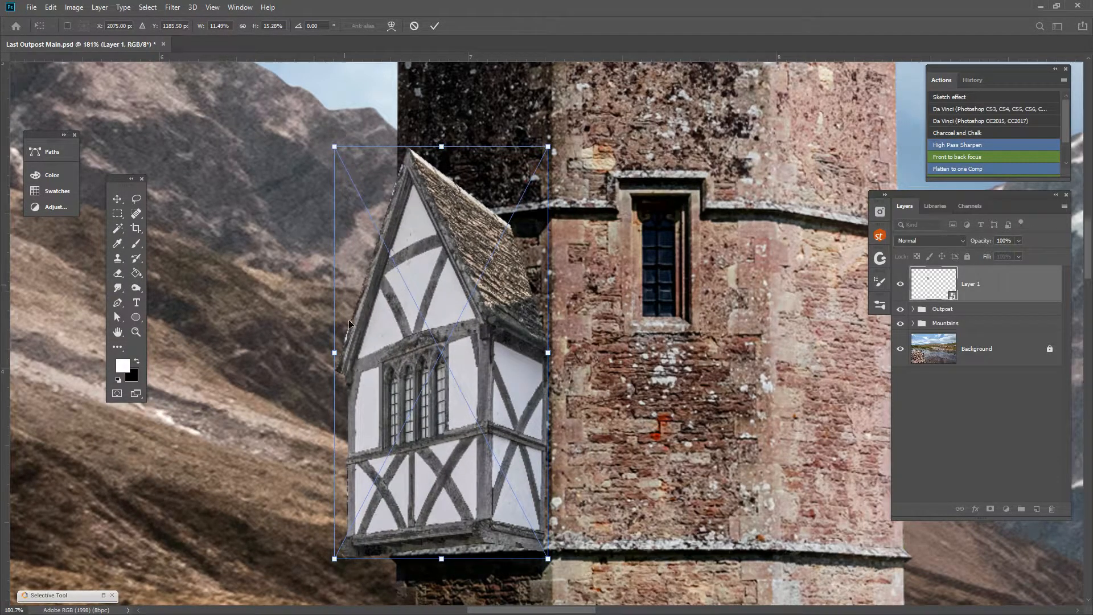
# Stretch the house's height slightly to about 15.35%, fine-tune its edge at the tower corner, and apply the transform
pyautogui.scroll(-5, 597, 358)
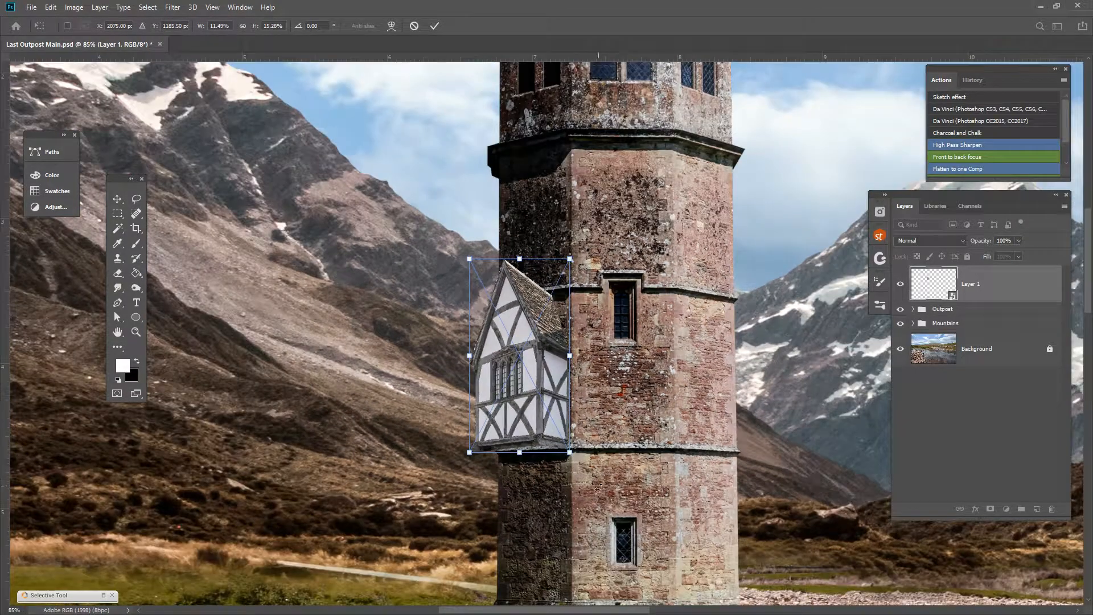
pyautogui.scroll(2, 594, 349)
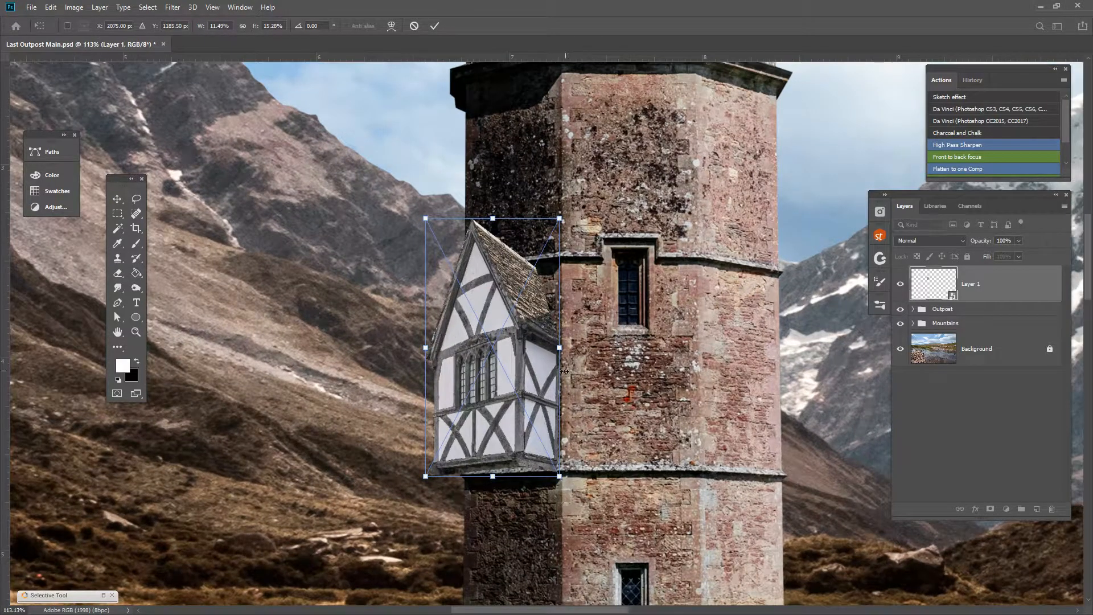
pyautogui.scroll(1, 530, 262)
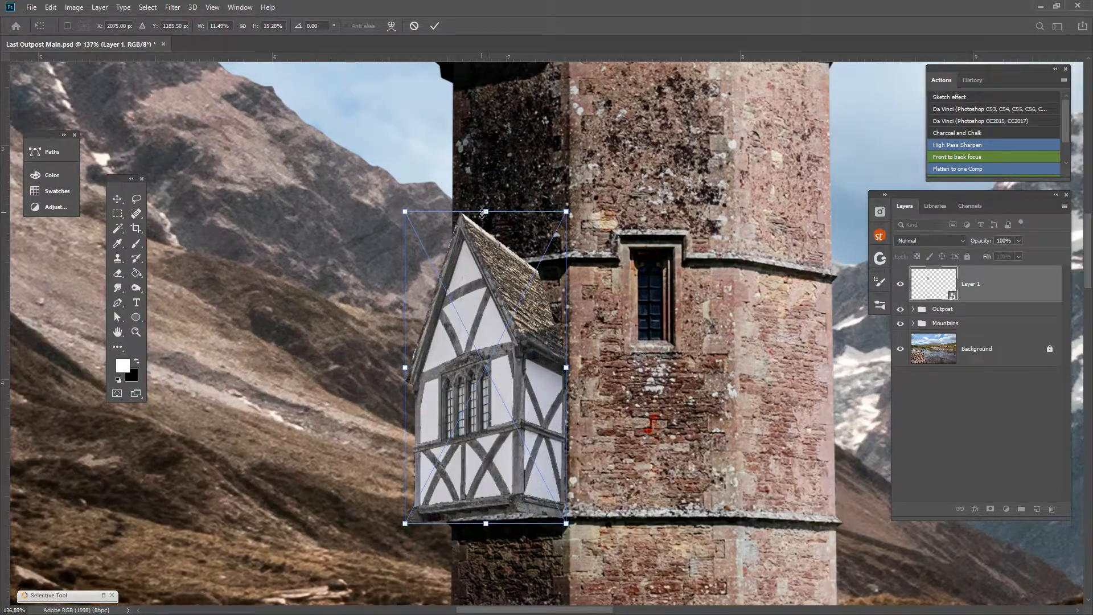
pyautogui.moveTo(487, 214); pyautogui.dragTo(486, 210)
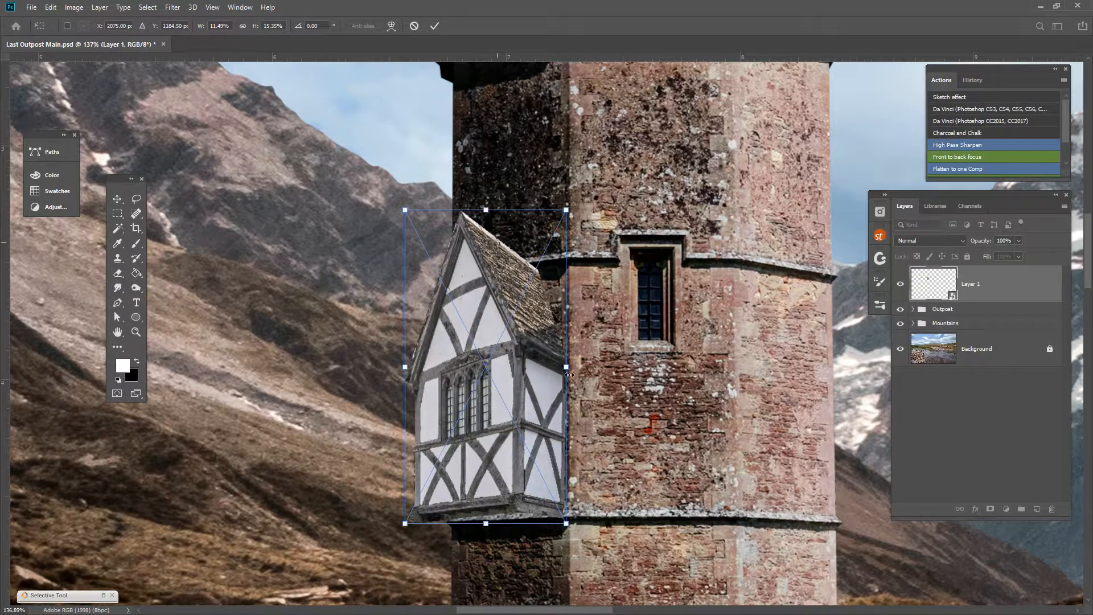
pyautogui.moveTo(566, 368); pyautogui.dragTo(566, 359)
pyautogui.press('Return')
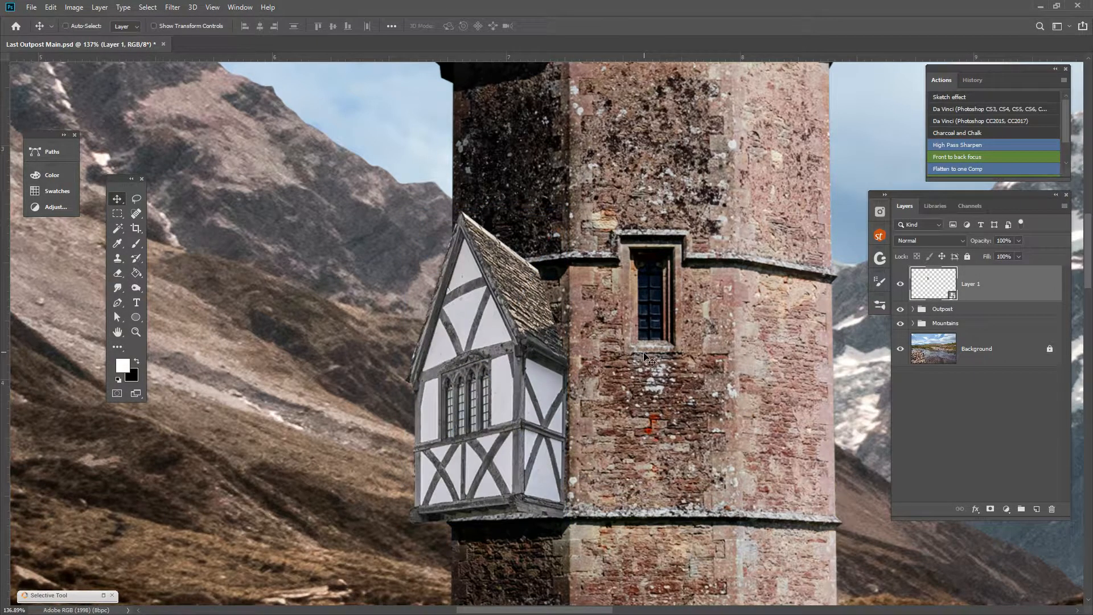
# Examine how the house sits on the tower up close and within the whole landscape
pyautogui.scroll(-2, 638, 336)
pyautogui.scroll(2, 637, 336)
pyautogui.scroll(1, 637, 339)
pyautogui.moveTo(616, 434); pyautogui.dragTo(447, 388)
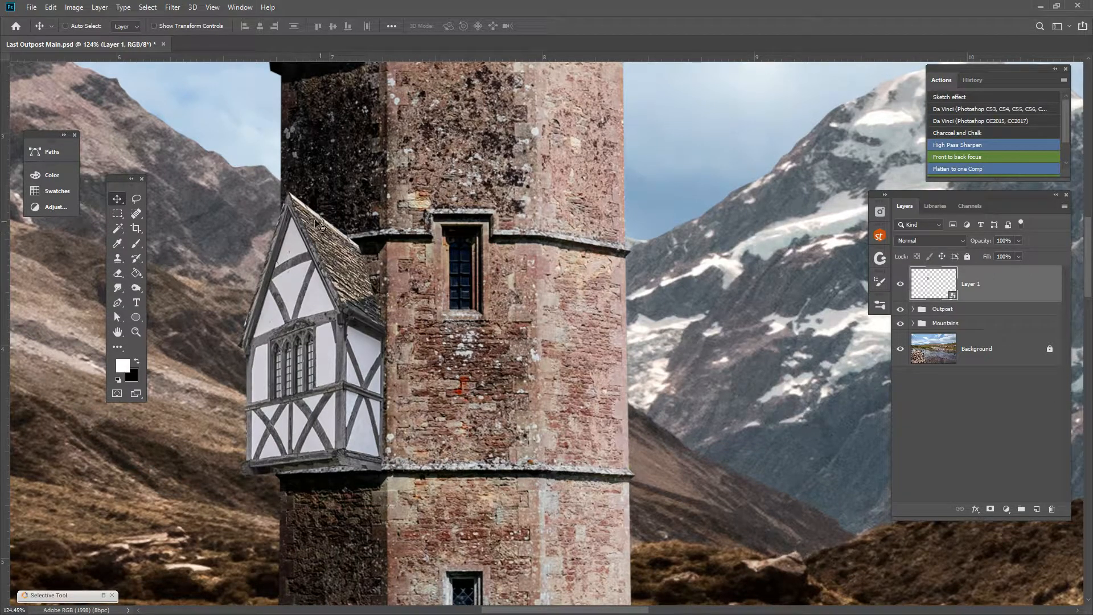
pyautogui.scroll(-2, 489, 328)
pyautogui.scroll(-3, 488, 324)
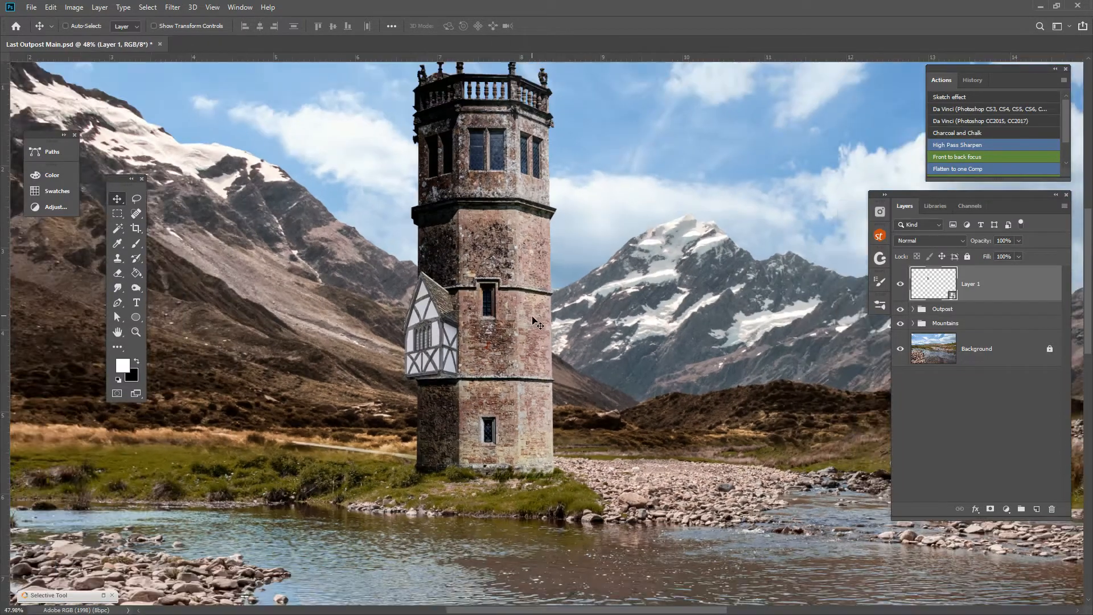
pyautogui.scroll(-1, 485, 296)
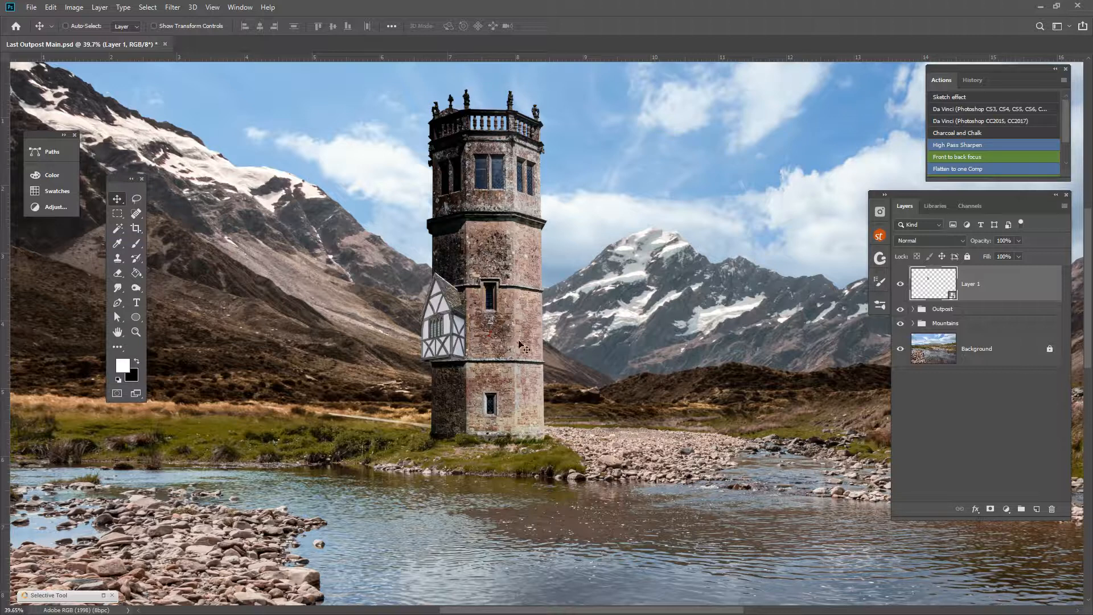
pyautogui.moveTo(594, 348); pyautogui.dragTo(386, 339)
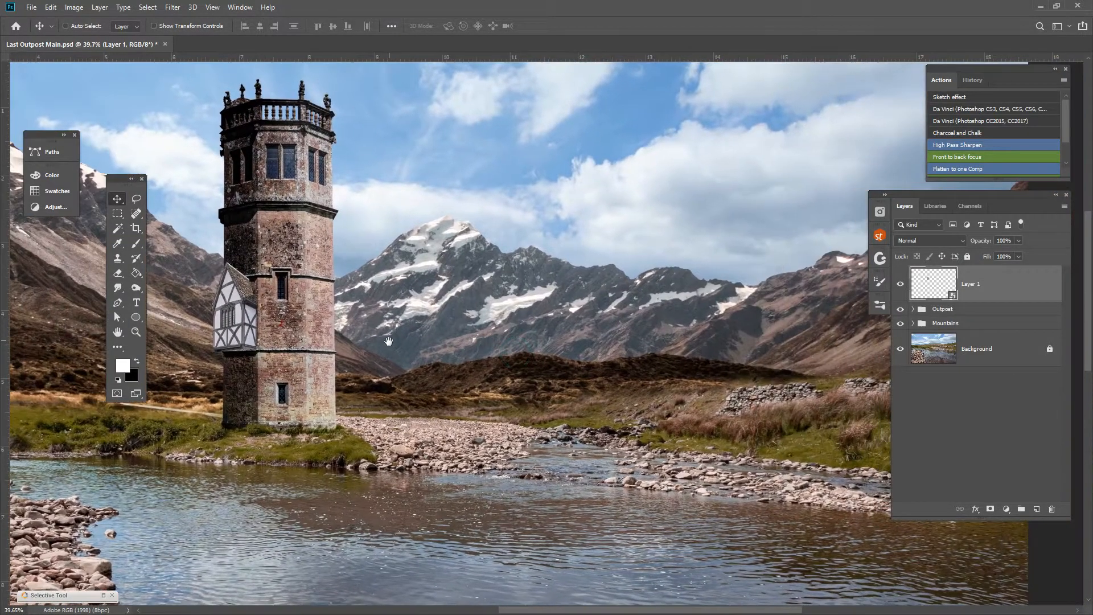
pyautogui.scroll(-2, 386, 339)
pyautogui.scroll(-2, 387, 339)
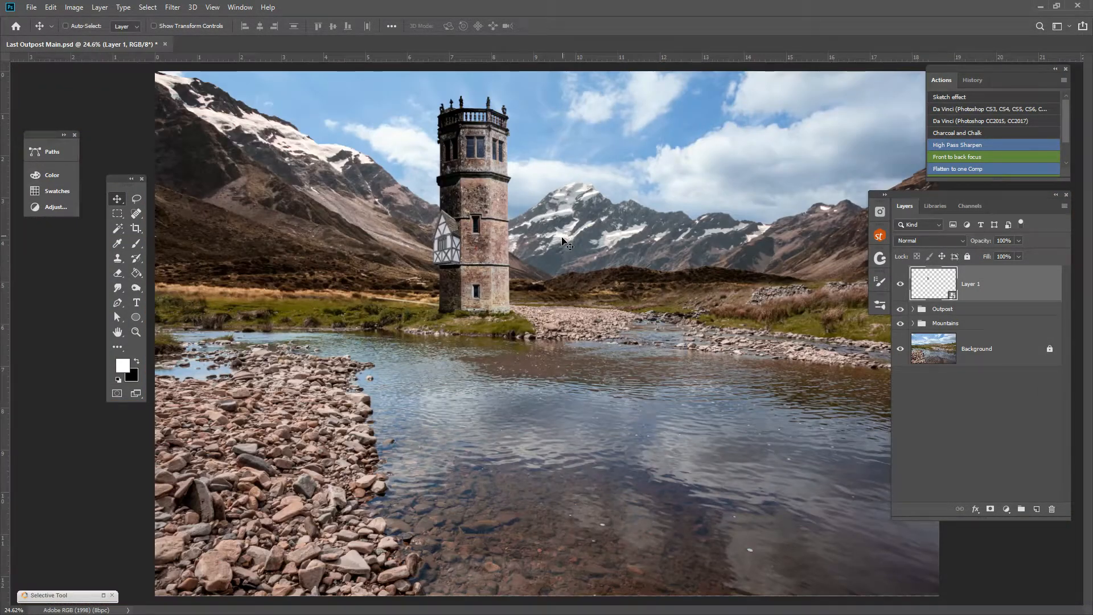
pyautogui.moveTo(581, 241); pyautogui.dragTo(535, 253)
# Add a new layer above the house and name it Perspective
pyautogui.click(1037, 509)
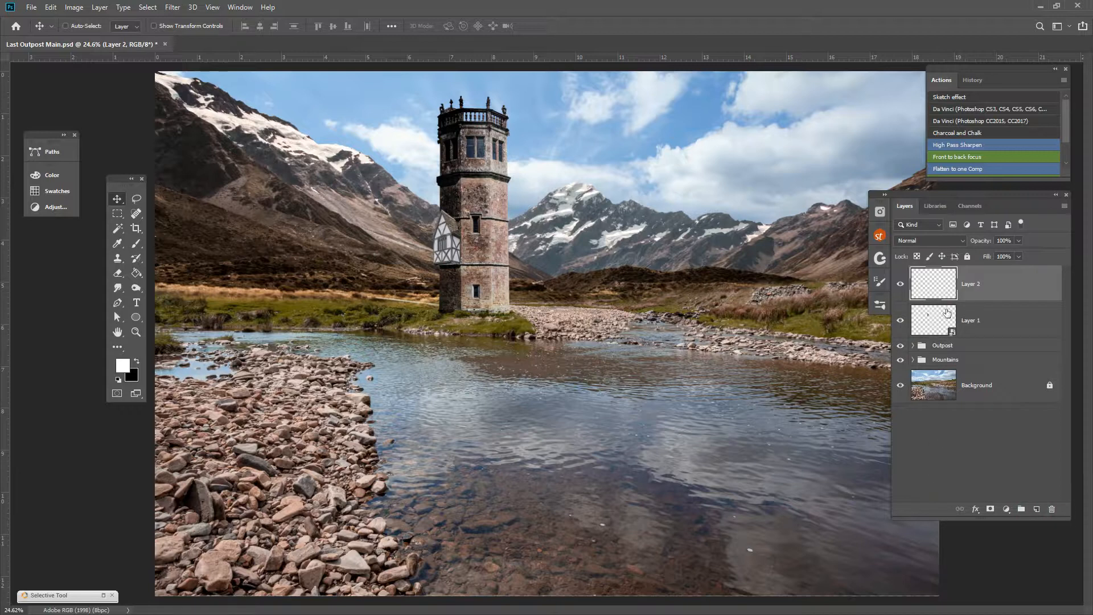
pyautogui.doubleClick(972, 289)
pyautogui.press('Return')
# Place a horizontal guide on the scene's horizon, hiding the Mountains group temporarily to align it with the original skyline
pyautogui.hotkey('ctrl', '-')
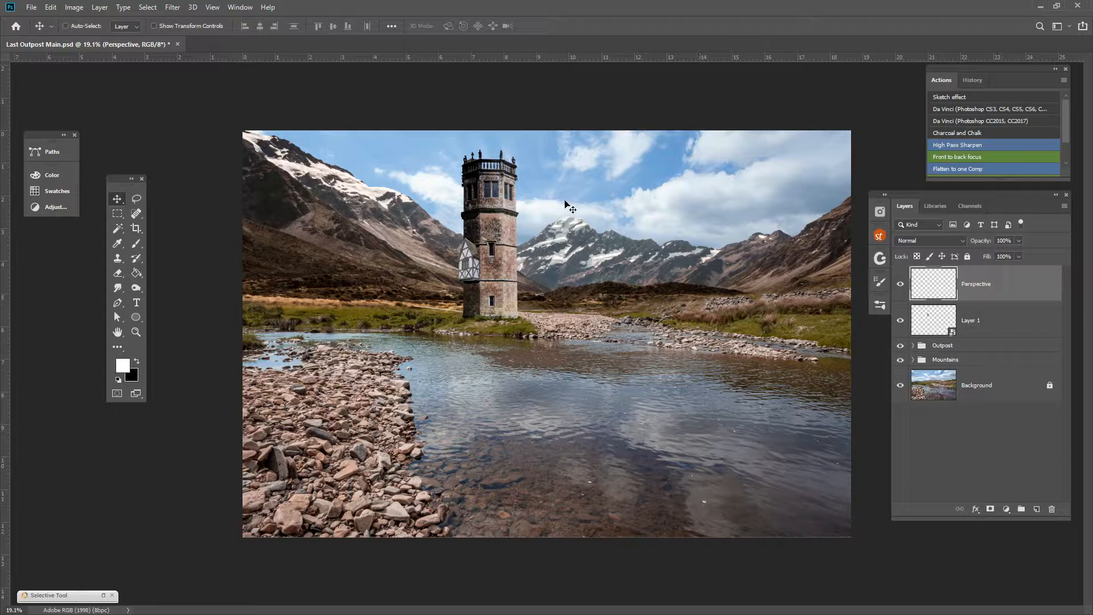
pyautogui.moveTo(529, 57); pyautogui.dragTo(532, 289)
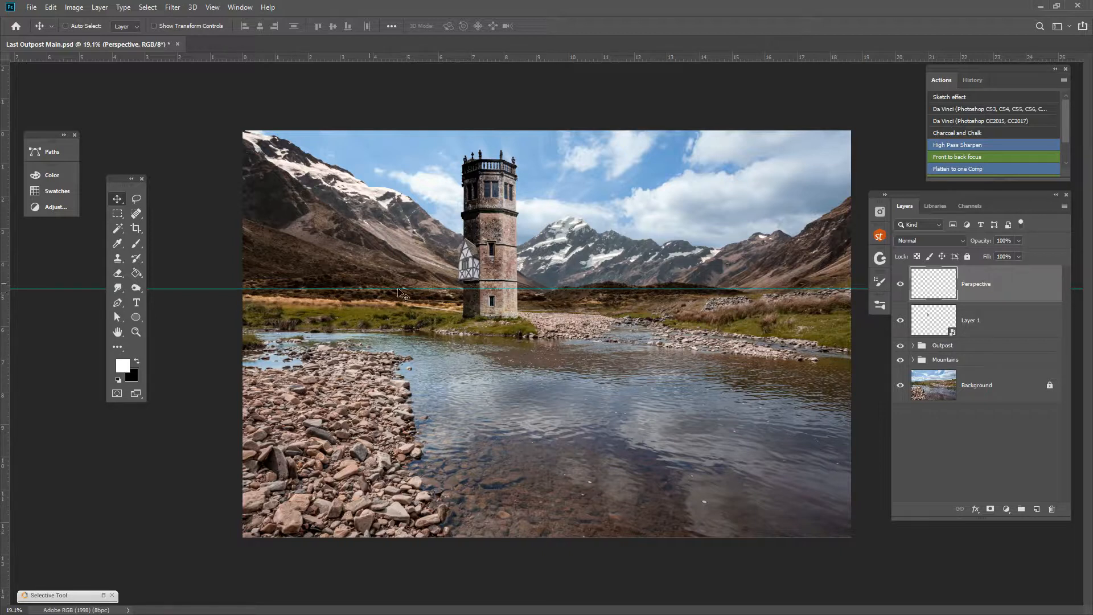
pyautogui.click(902, 363)
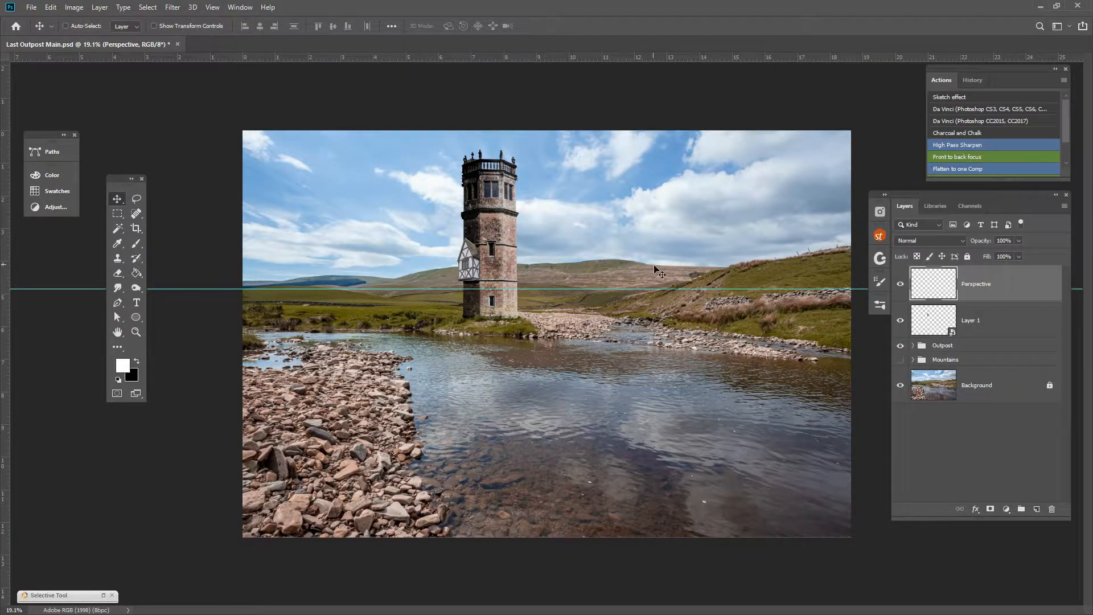
pyautogui.moveTo(415, 291); pyautogui.dragTo(408, 286)
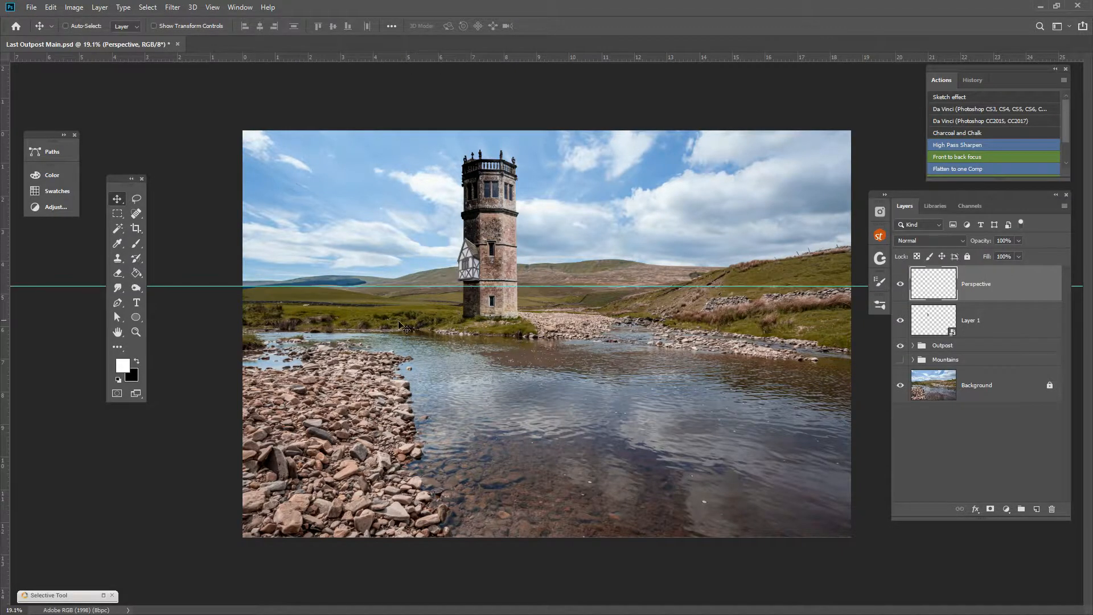
pyautogui.click(901, 360)
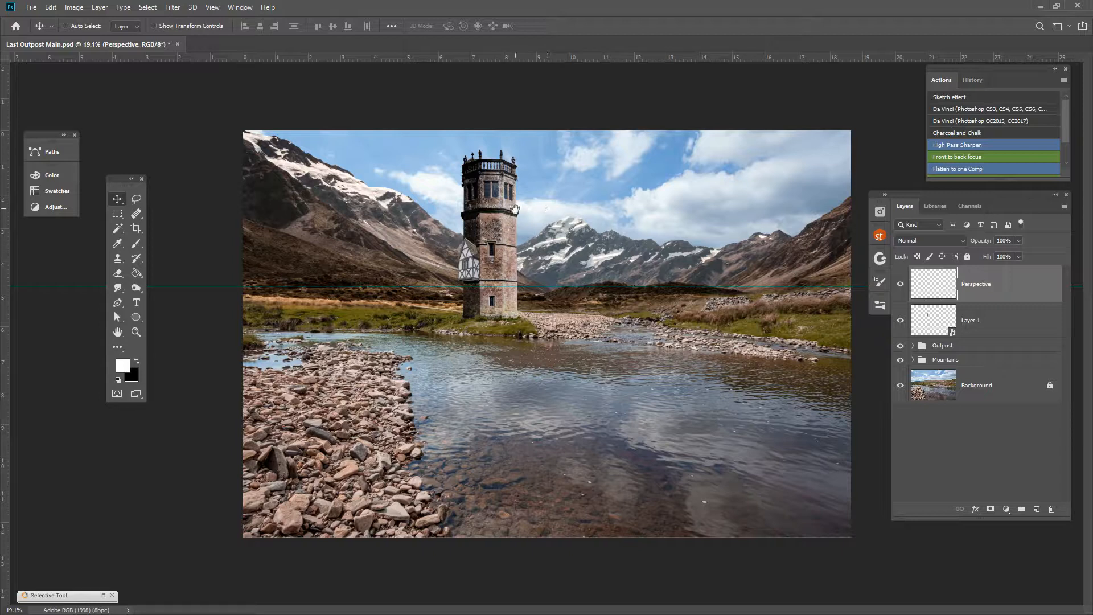
# Activate the Line tool for the Perspective layer and set the foreground colour to pure red (ff0000)
pyautogui.scroll(5, 514, 209)
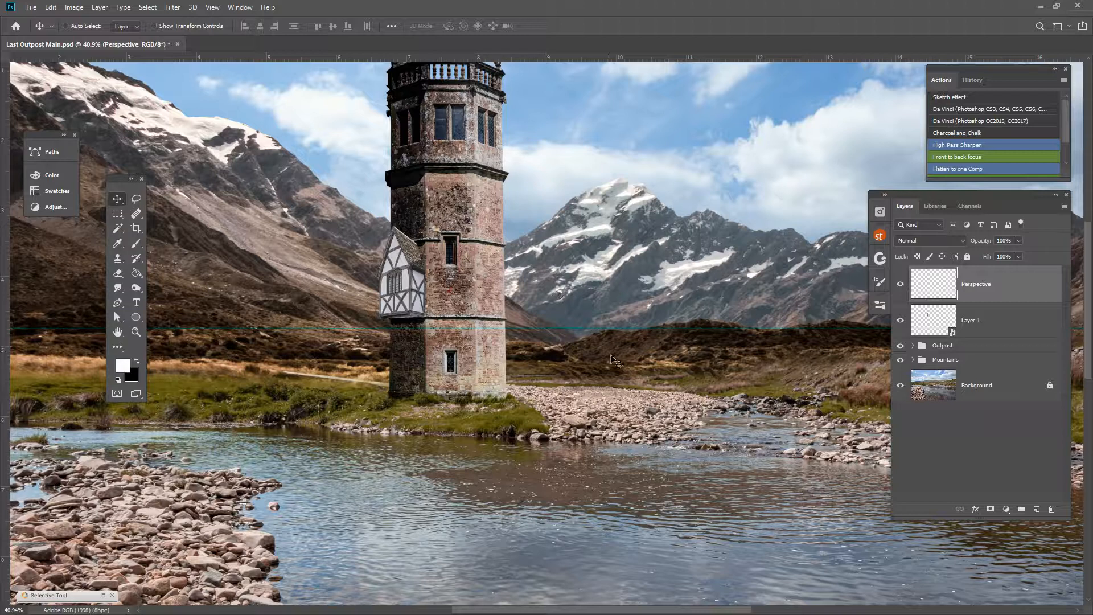
pyautogui.scroll(-5, 514, 340)
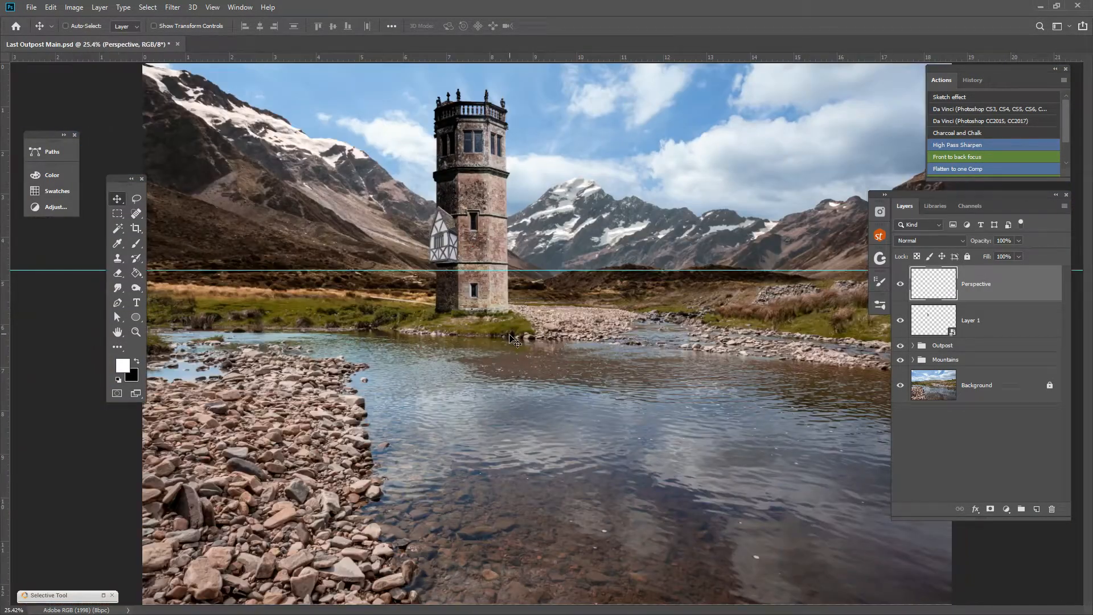
pyautogui.moveTo(590, 232); pyautogui.dragTo(508, 271)
pyautogui.moveTo(137, 318); pyautogui.dragTo(182, 362)
pyautogui.scroll(-2, 668, 251)
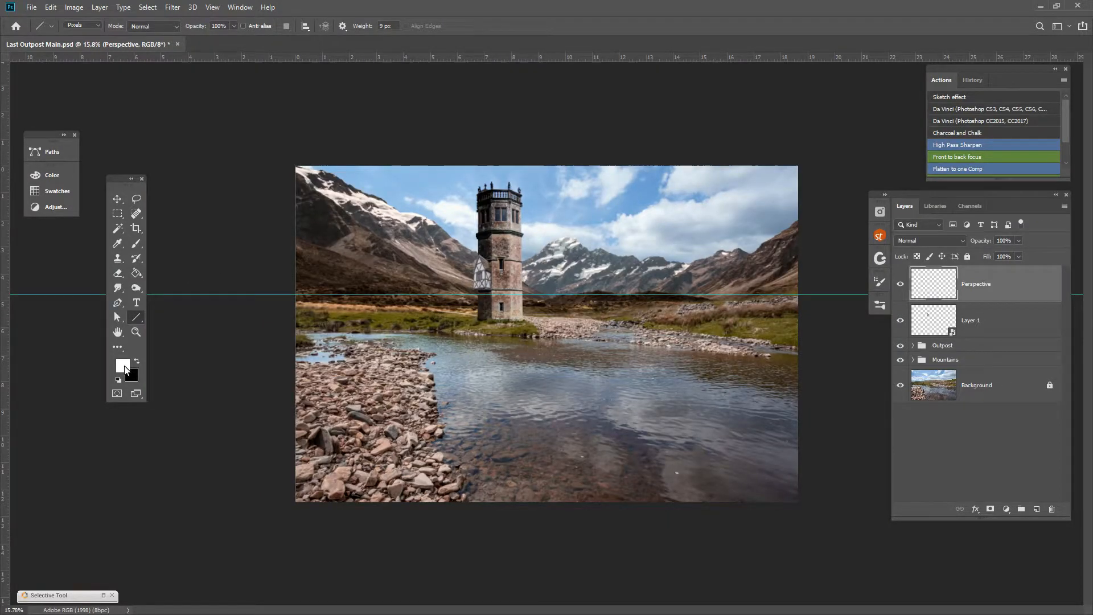
pyautogui.click(122, 365)
pyautogui.click(713, 175)
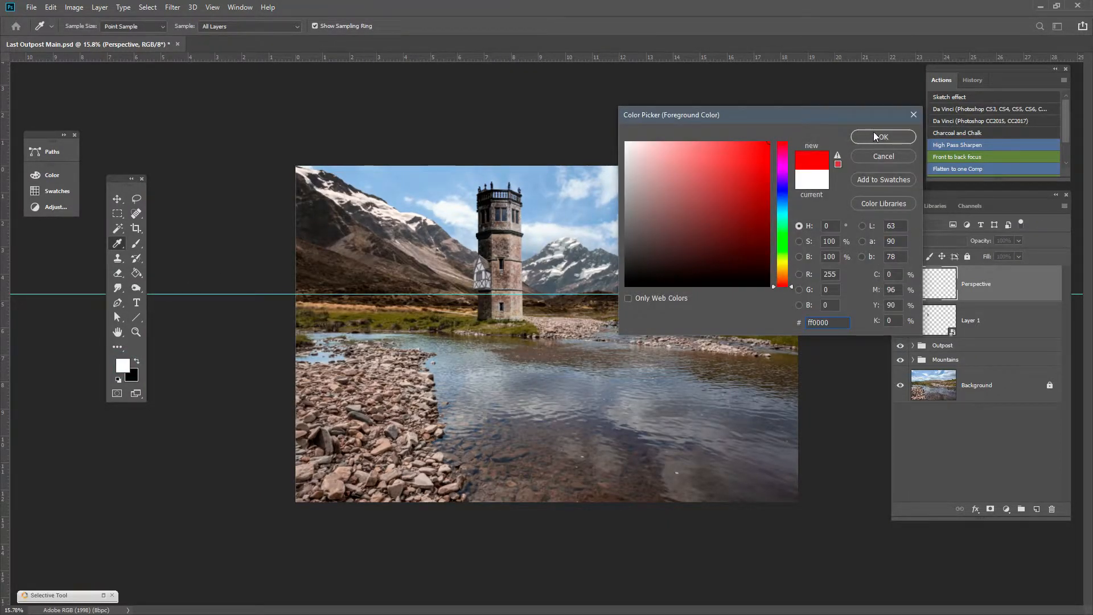
pyautogui.click(878, 137)
# Set the line weight to 10 px and draw a line from beneath the tower's upper side window down towards the horizon at the image's right edge
pyautogui.scroll(2, 564, 239)
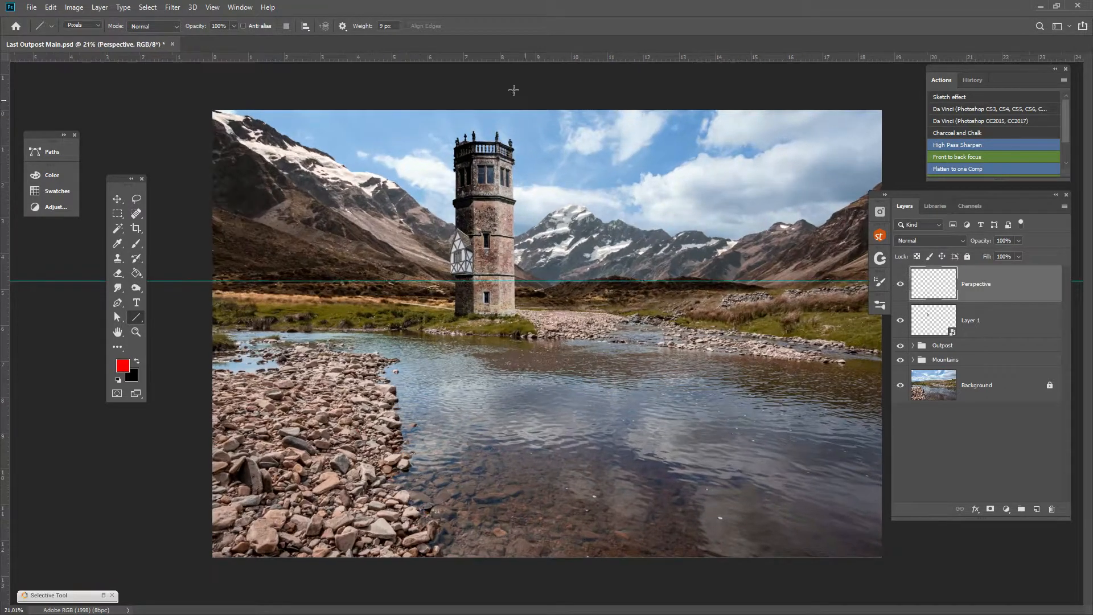
pyautogui.click(383, 29)
pyautogui.write('10')
pyautogui.scroll(-1, 547, 333)
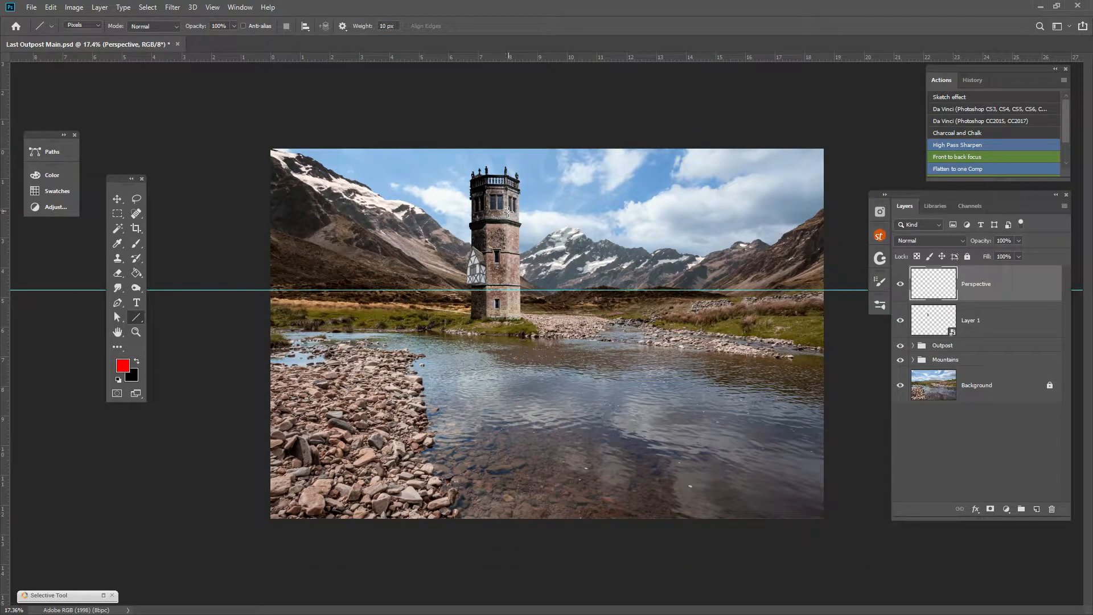
pyautogui.moveTo(508, 212)
pyautogui.mouseDown()
pyautogui.moveTo(720, 275)
pyautogui.moveTo(863, 291)
pyautogui.mouseUp()
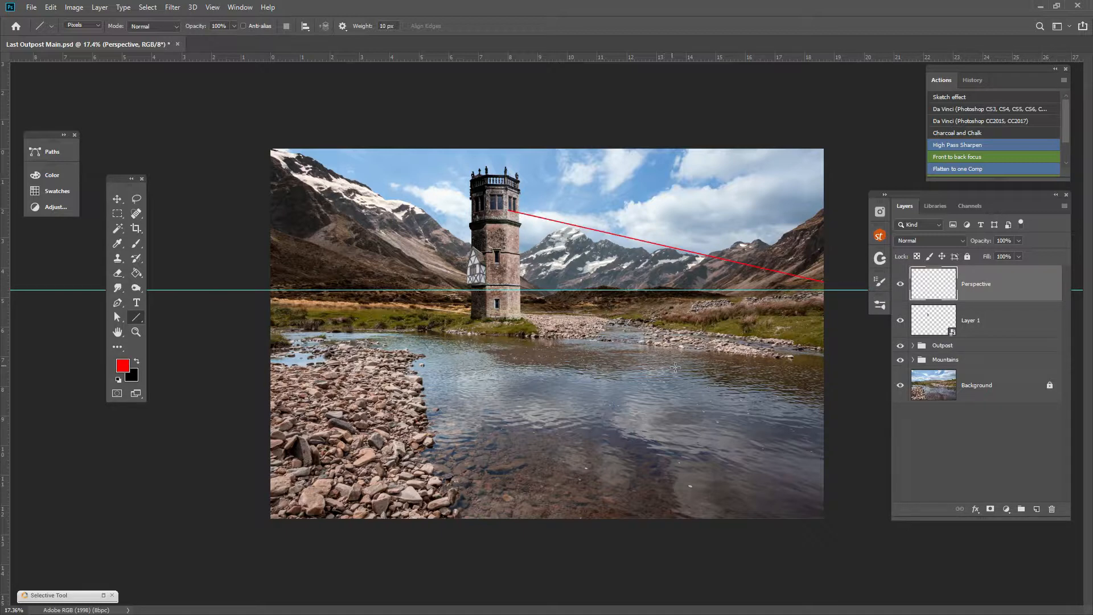
# Reposition the red line with Free Transform to start under the upper side window and meet the horizon guide at the image's right edge
pyautogui.hotkey('ctrl', '+')
pyautogui.scroll(8, 641, 201)
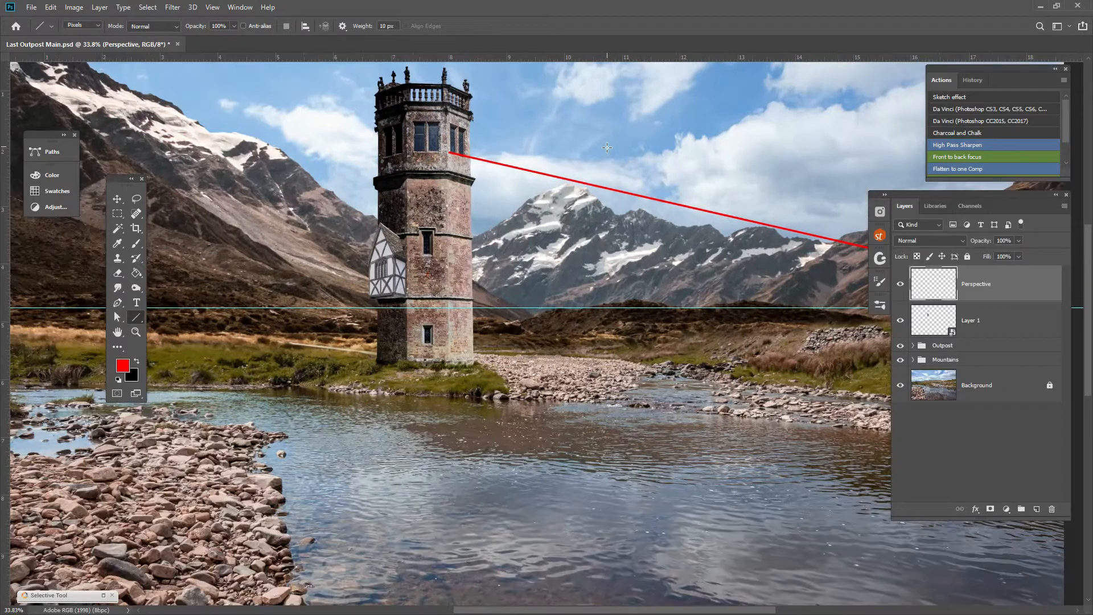
pyautogui.scroll(4, 606, 147)
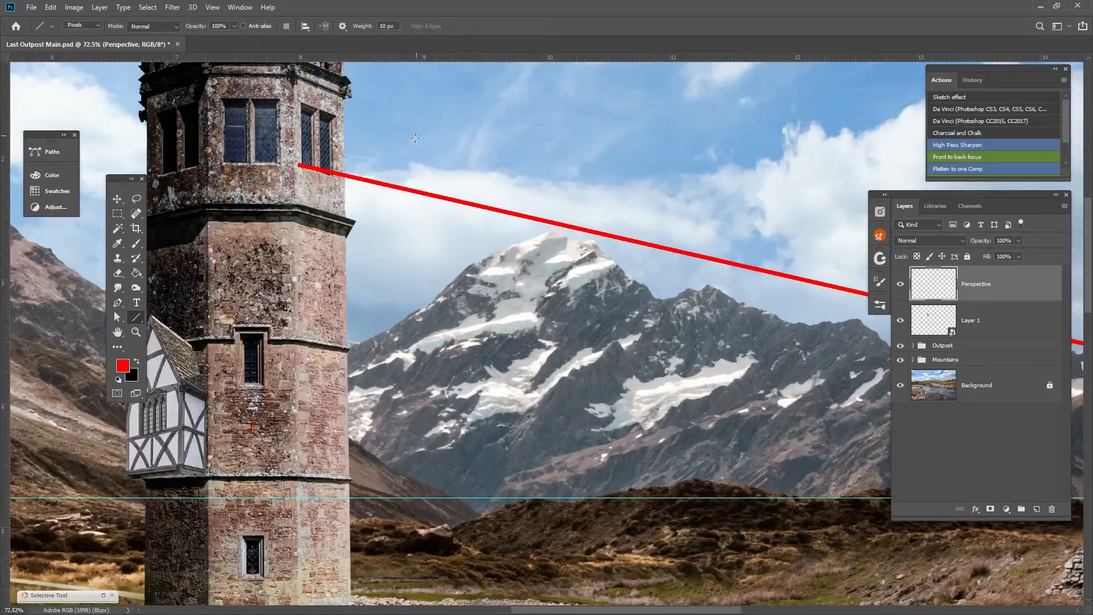
pyautogui.hotkey('ctrl', 't')
pyautogui.moveTo(267, 162); pyautogui.dragTo(294, 161)
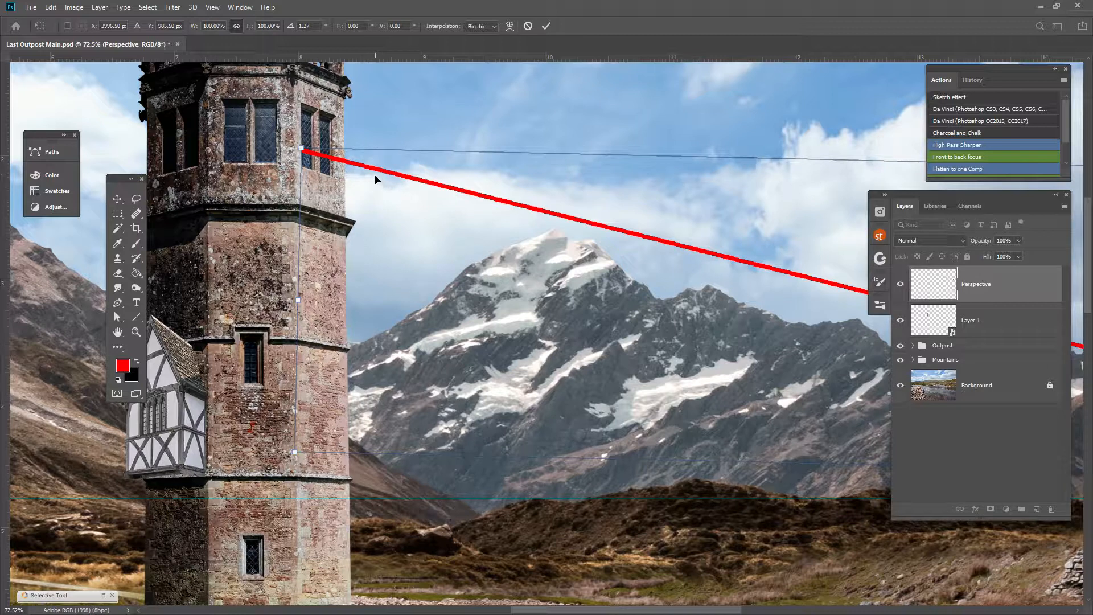
pyautogui.moveTo(376, 174); pyautogui.dragTo(376, 190)
pyautogui.press('u')
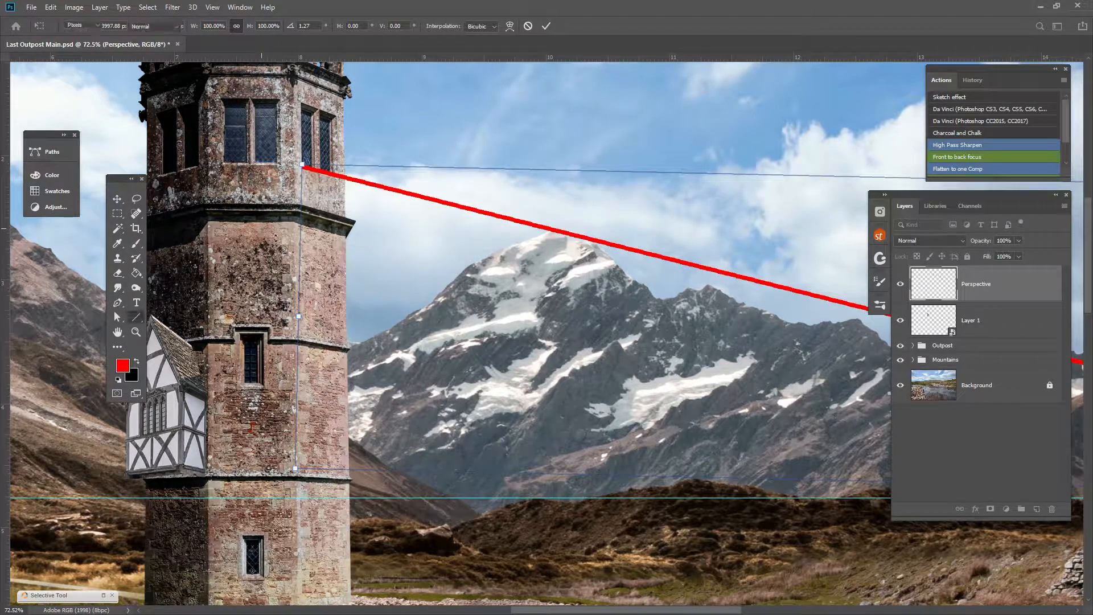
pyautogui.scroll(-5, 321, 227)
pyautogui.scroll(-3, 321, 227)
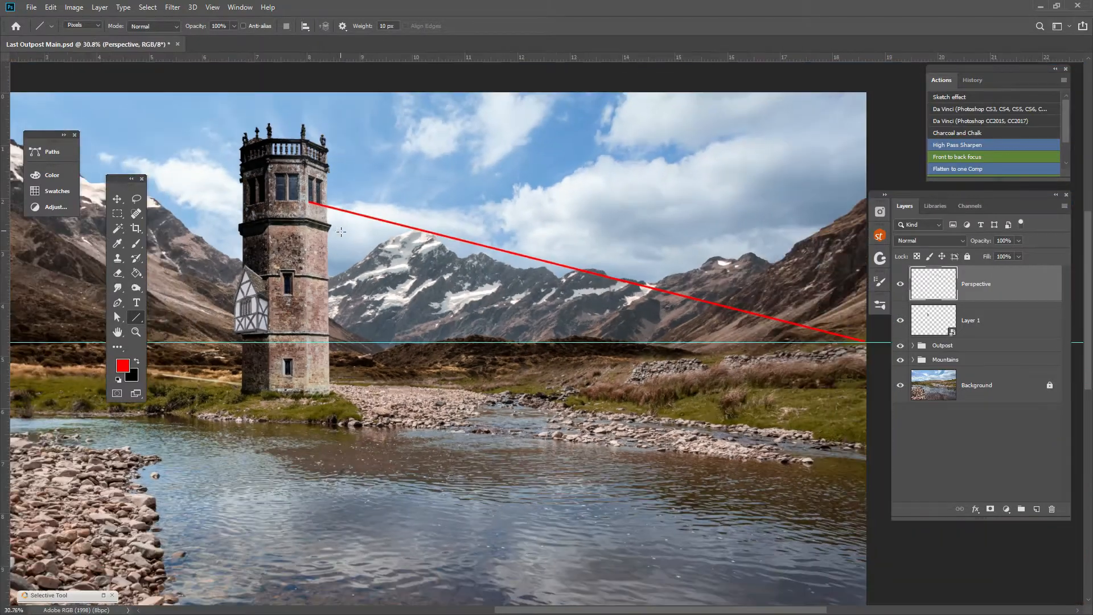
pyautogui.scroll(3, 845, 352)
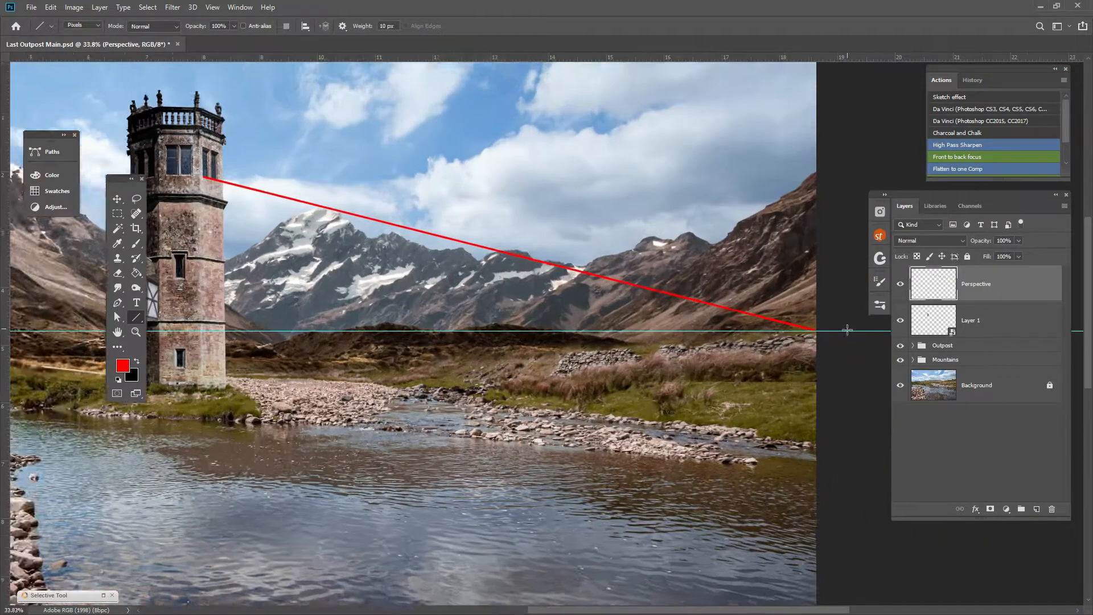
pyautogui.scroll(1, 828, 324)
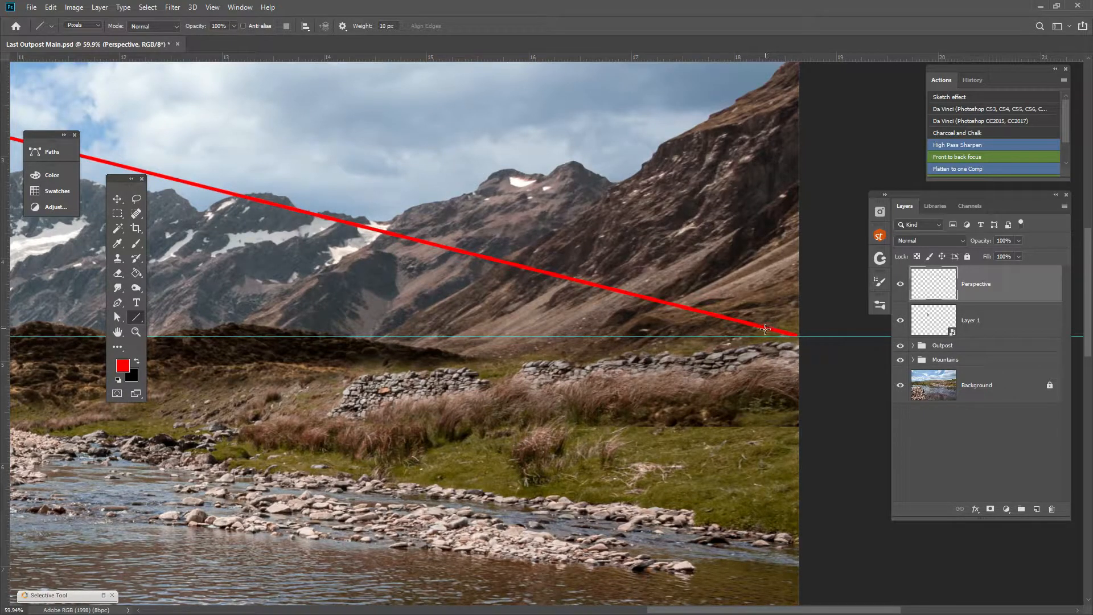
pyautogui.moveTo(766, 329); pyautogui.dragTo(810, 361)
pyautogui.scroll(-6, 653, 284)
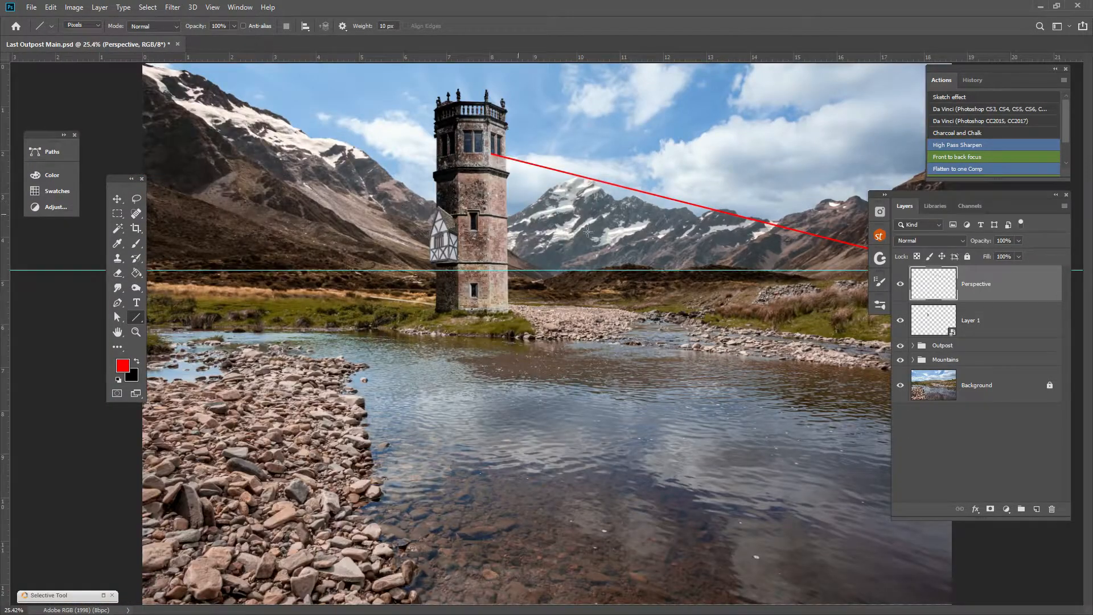
pyautogui.click(439, 207)
pyautogui.moveTo(439, 207); pyautogui.dragTo(584, 256)
pyautogui.hotkey('ctrl', 'z')
# Draw a second red perspective line from the timber-framed house's roof peak to where the first line meets the horizon
pyautogui.scroll(-3, 640, 360)
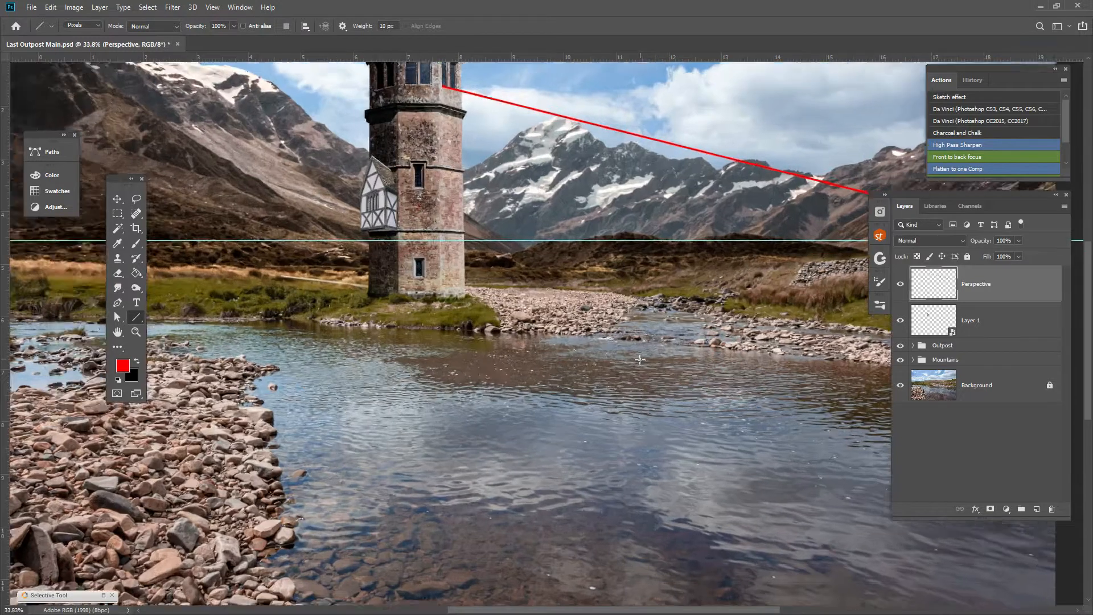
pyautogui.scroll(1, 618, 342)
pyautogui.scroll(-2, 618, 342)
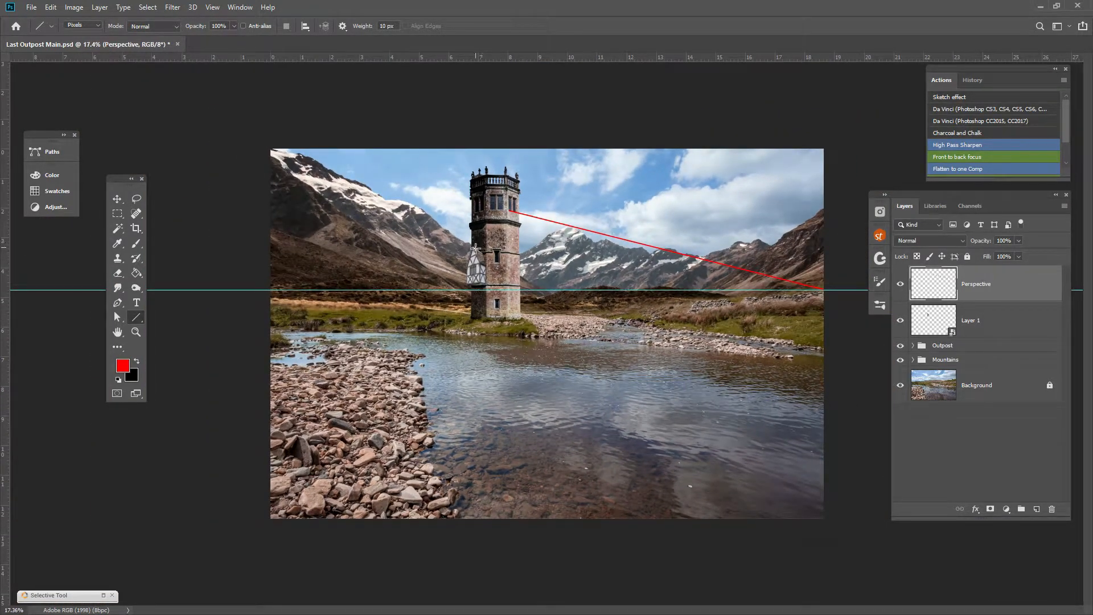
pyautogui.moveTo(472, 248); pyautogui.dragTo(858, 295)
pyautogui.scroll(5, 491, 255)
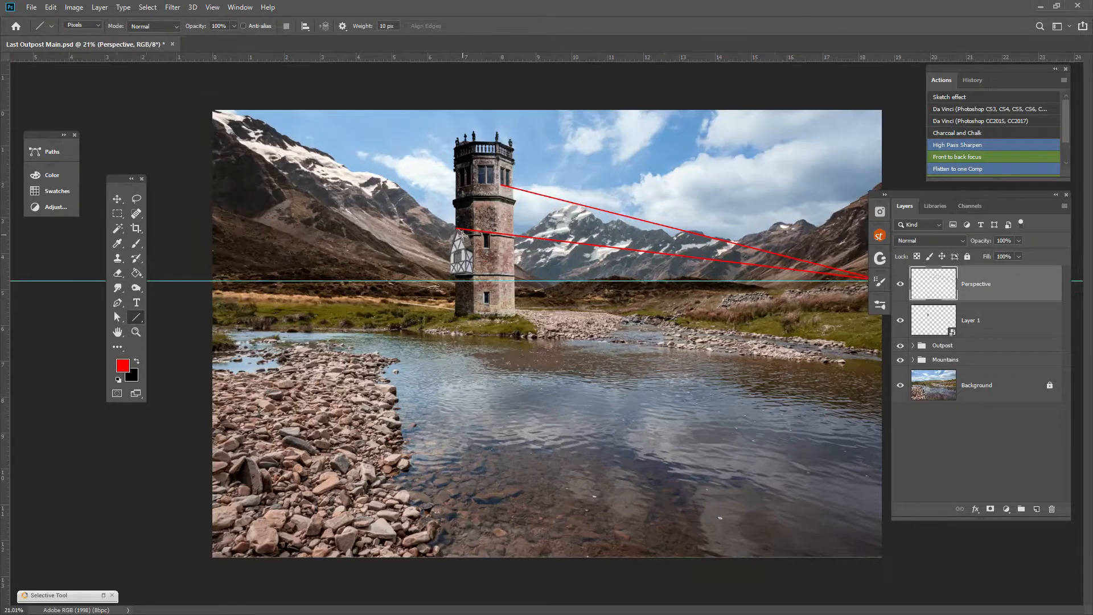
pyautogui.scroll(4, 450, 200)
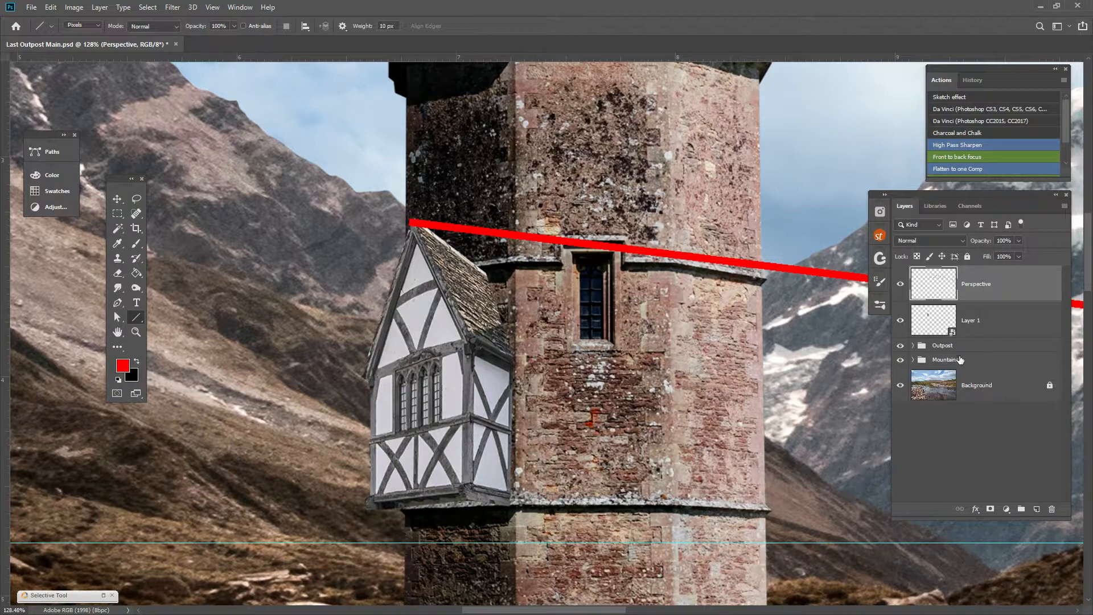
# Rename the timber-framed house's layer as Out building and rasterize it
pyautogui.doubleClick(974, 319)
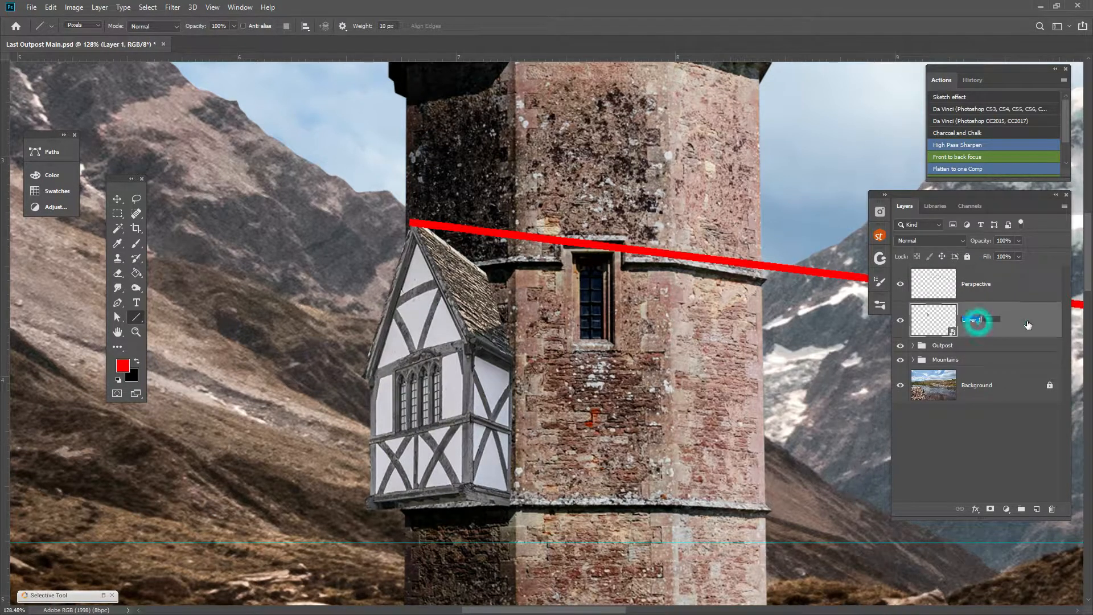
pyautogui.write('Out building')
pyautogui.press('Return')
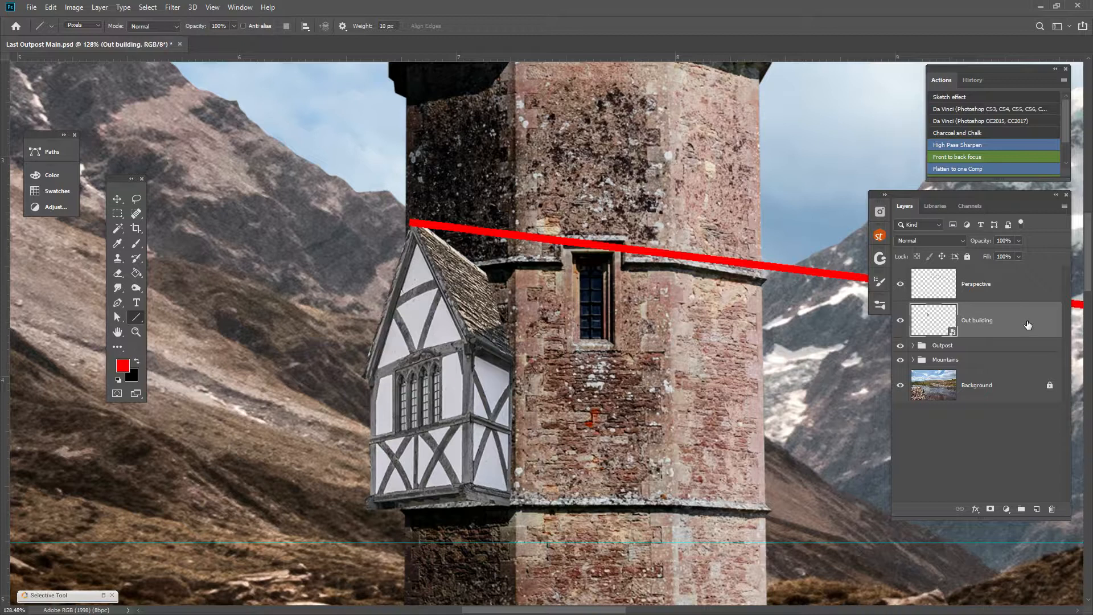
pyautogui.rightClick(972, 316)
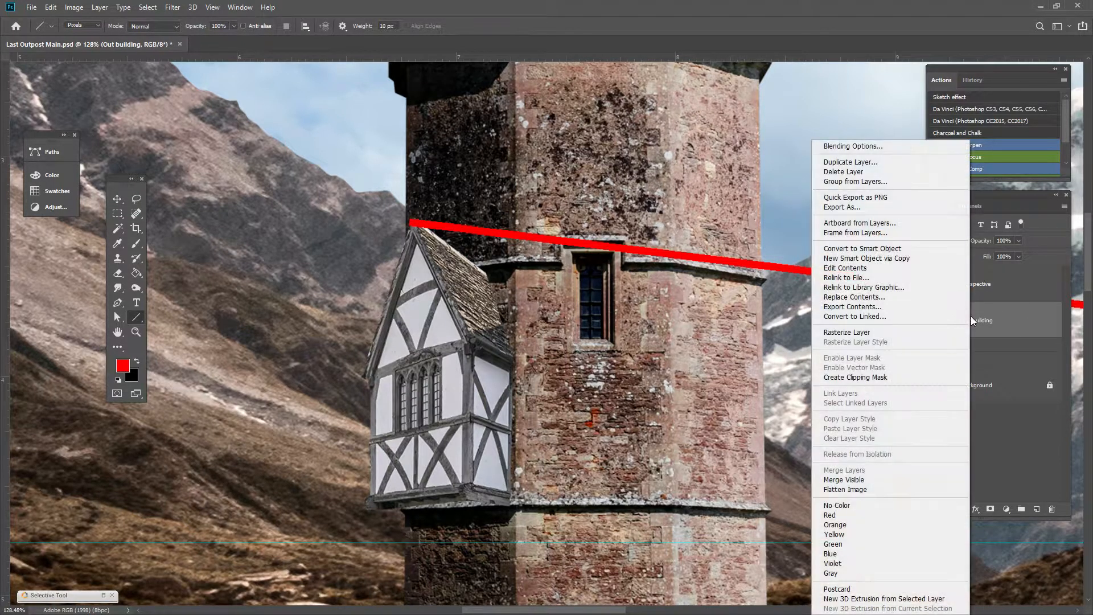
pyautogui.click(893, 335)
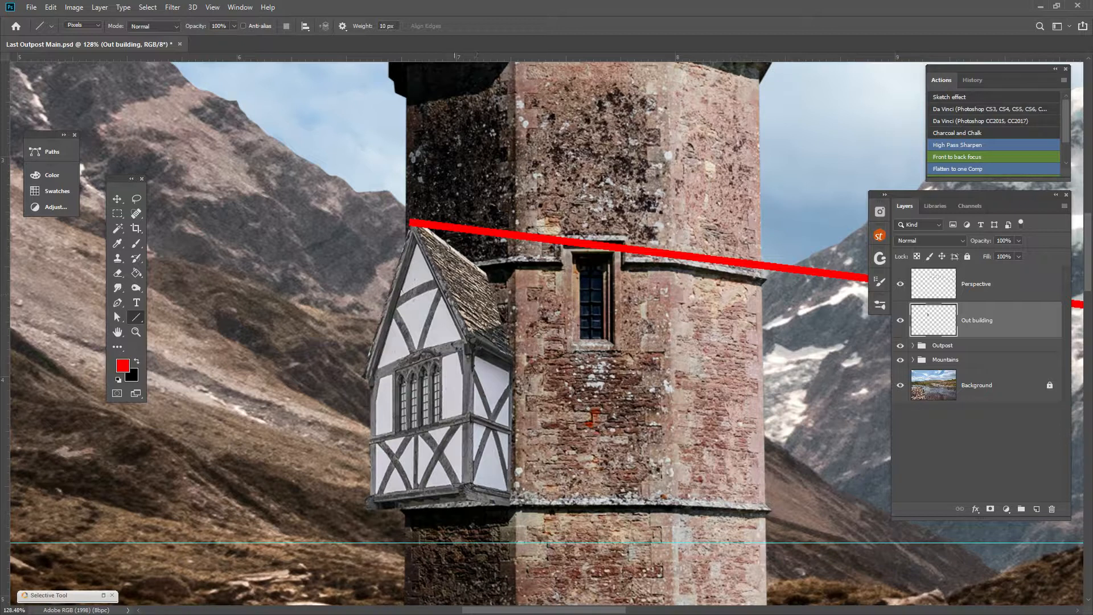
# Switch to the Pen tool and lower the Perspective layer's opacity to 38%
pyautogui.scroll(4, 448, 255)
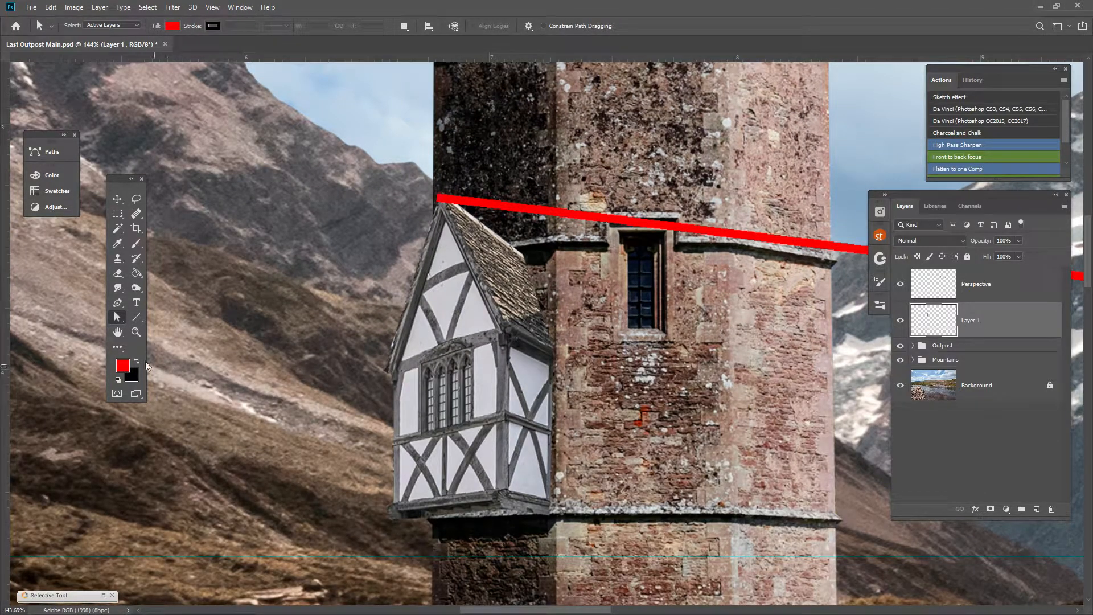
pyautogui.click(117, 302)
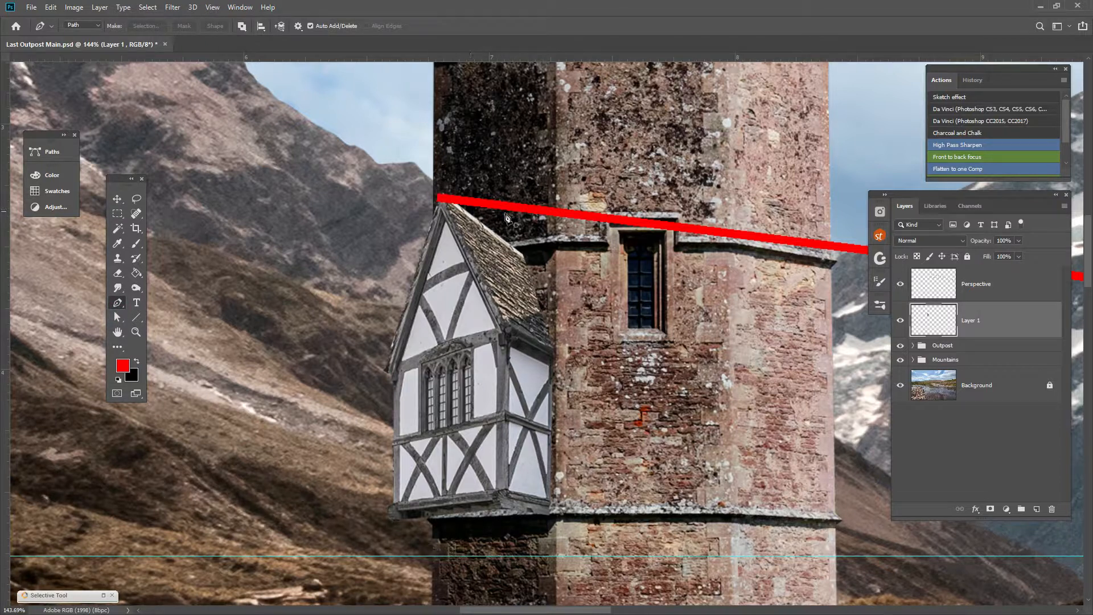
pyautogui.click(999, 286)
pyautogui.click(1019, 241)
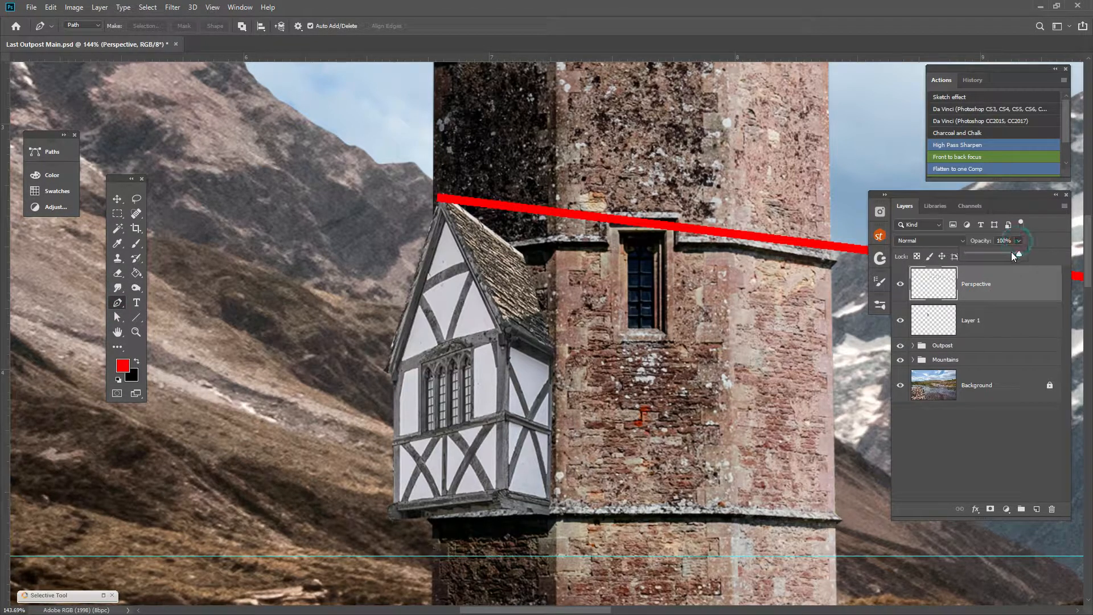
pyautogui.moveTo(995, 255); pyautogui.dragTo(984, 255)
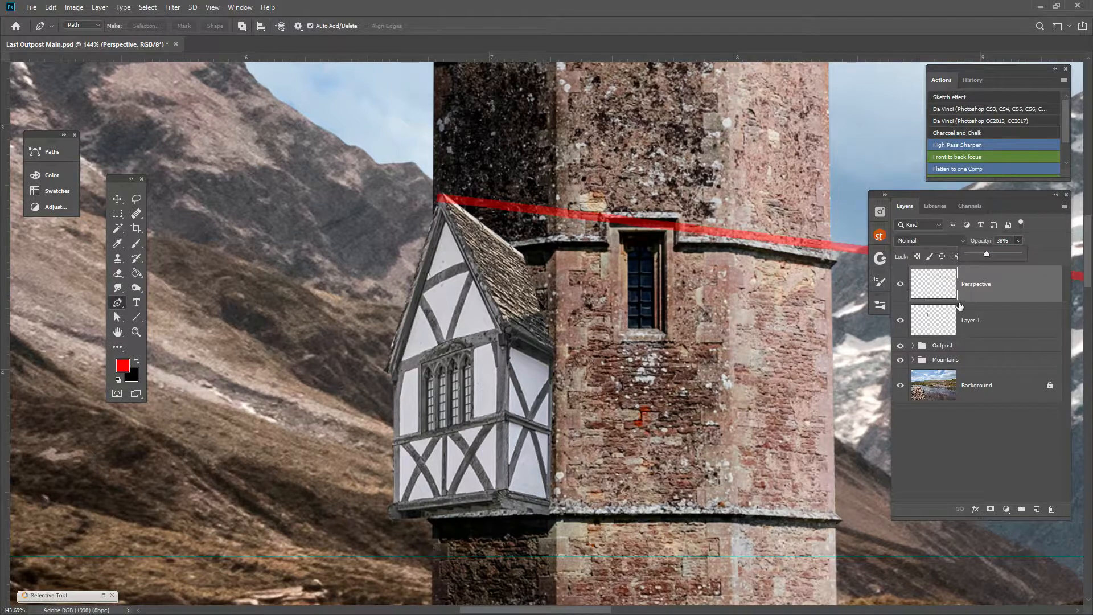
# On the house layer, trace a closed path around the front face, from the roof peak along the outer wall, base and corner post
pyautogui.click(961, 320)
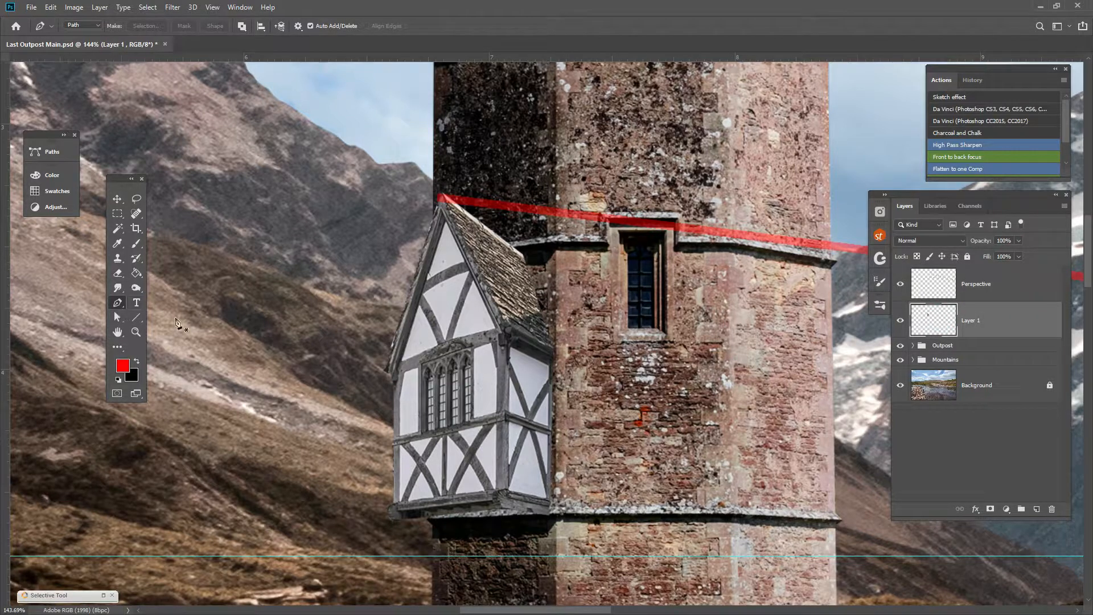
pyautogui.click(442, 196)
pyautogui.click(385, 369)
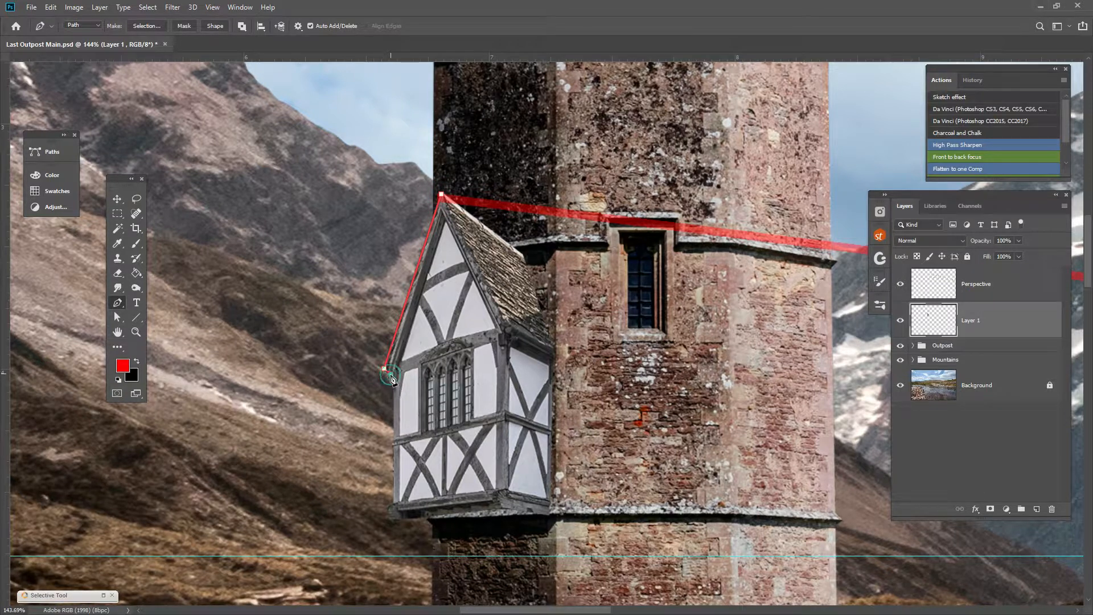
pyautogui.click(395, 390)
pyautogui.click(393, 448)
pyautogui.click(394, 503)
pyautogui.click(388, 511)
pyautogui.click(393, 522)
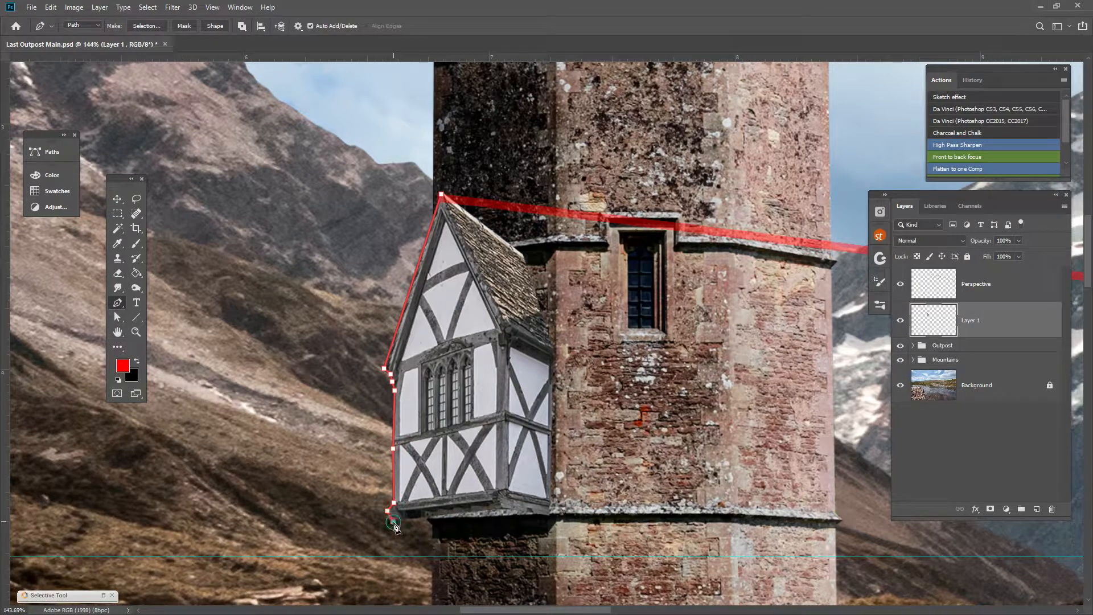
pyautogui.click(509, 510)
pyautogui.click(509, 336)
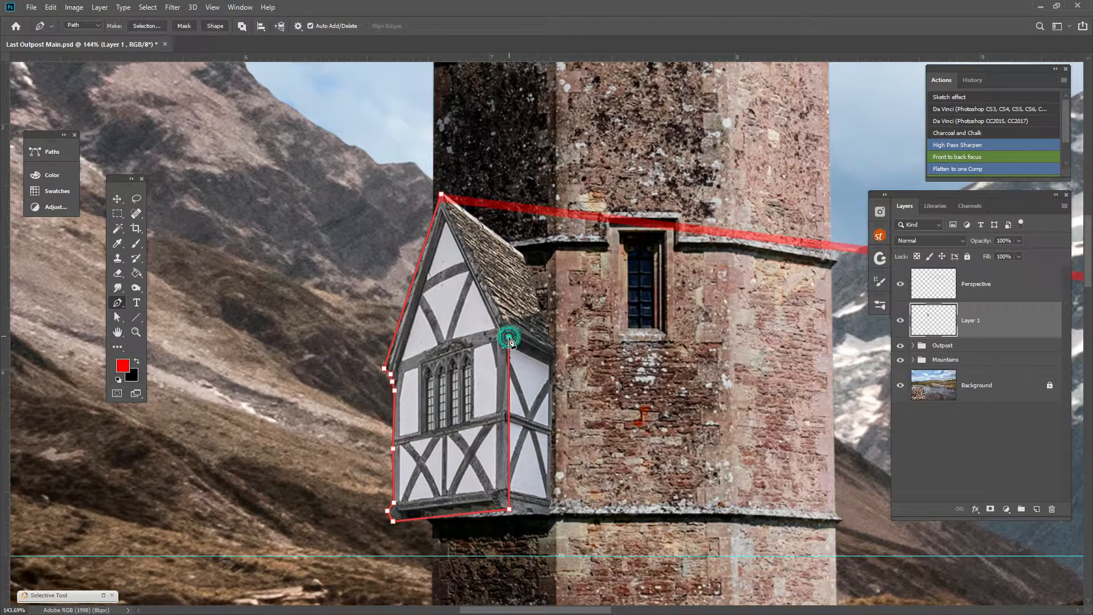
pyautogui.click(510, 324)
pyautogui.click(442, 195)
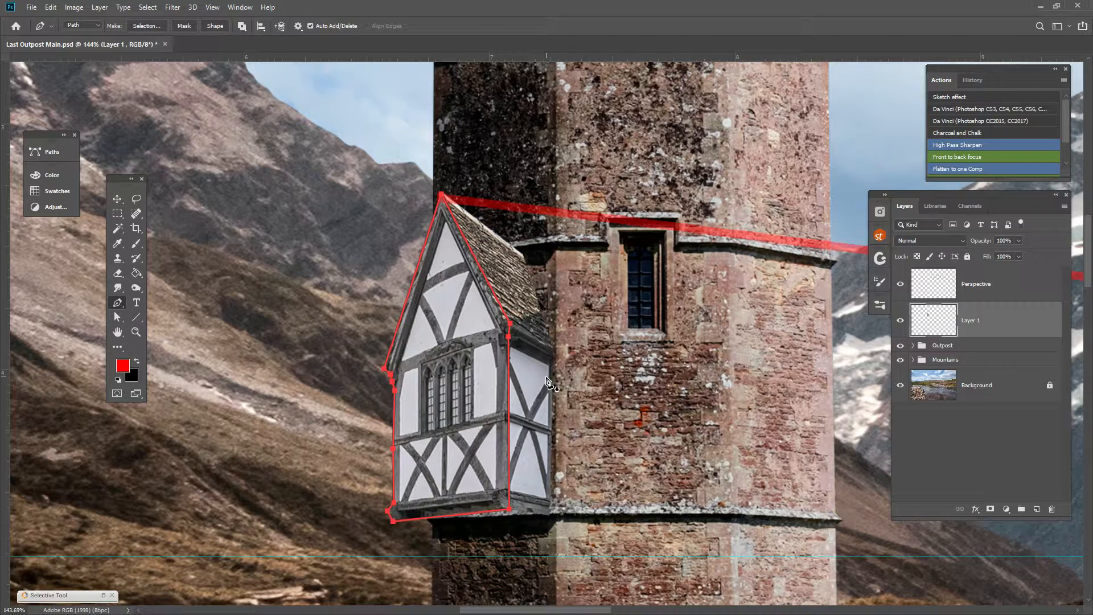
# Convert the path to a selection, copy the front of the house to a new layer, and name it Face
pyautogui.hotkey('ctrl', 'Return')
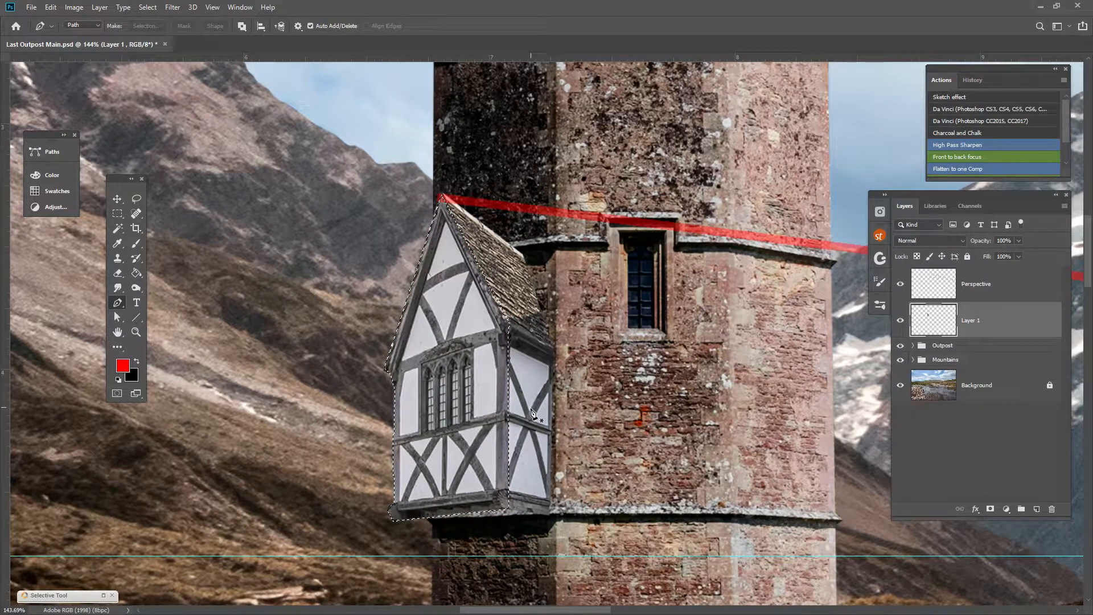
pyautogui.hotkey('ctrl', 'j')
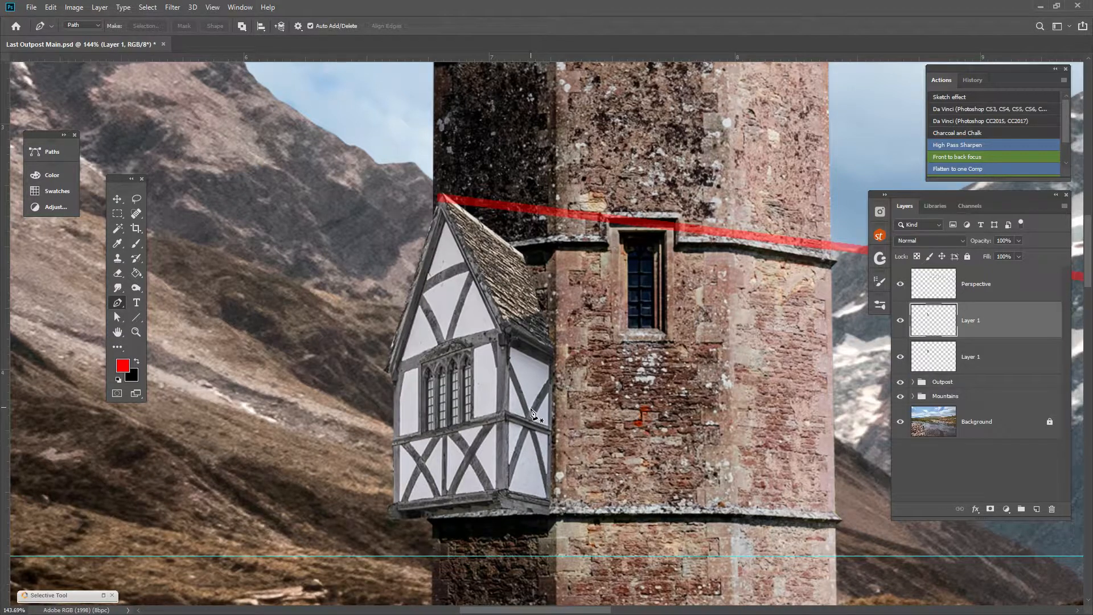
pyautogui.doubleClick(963, 320)
pyautogui.write('Face')
pyautogui.press('Return')
# Rename the layer below Face as Outbuilding, and briefly hide and show the Face layer to check the cut-out
pyautogui.doubleClick(974, 357)
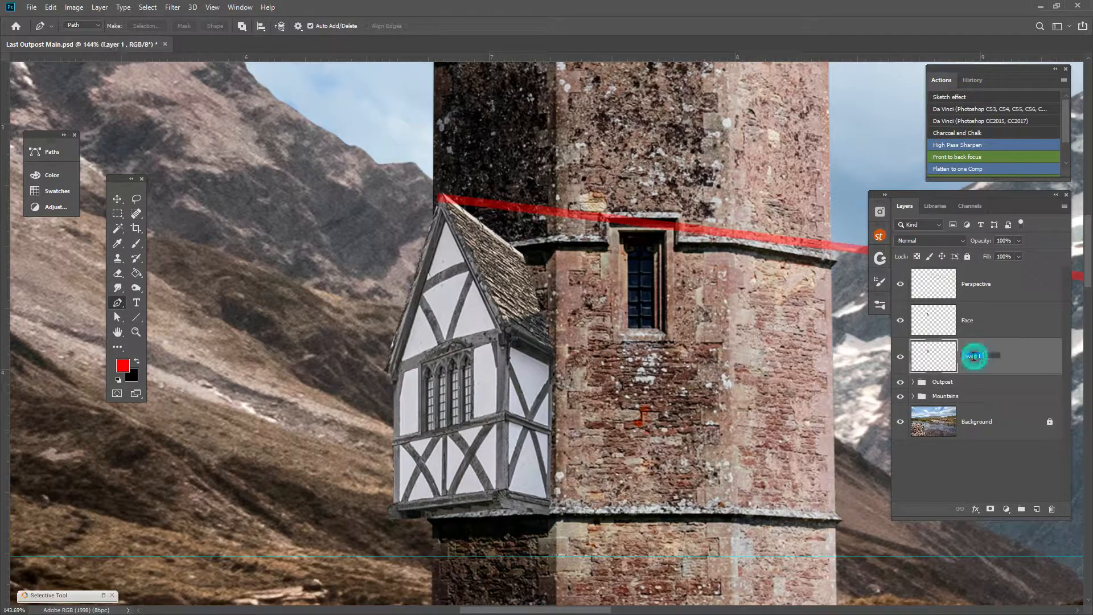
pyautogui.write('ro')
pyautogui.write('tbuilding')
pyautogui.press('Return')
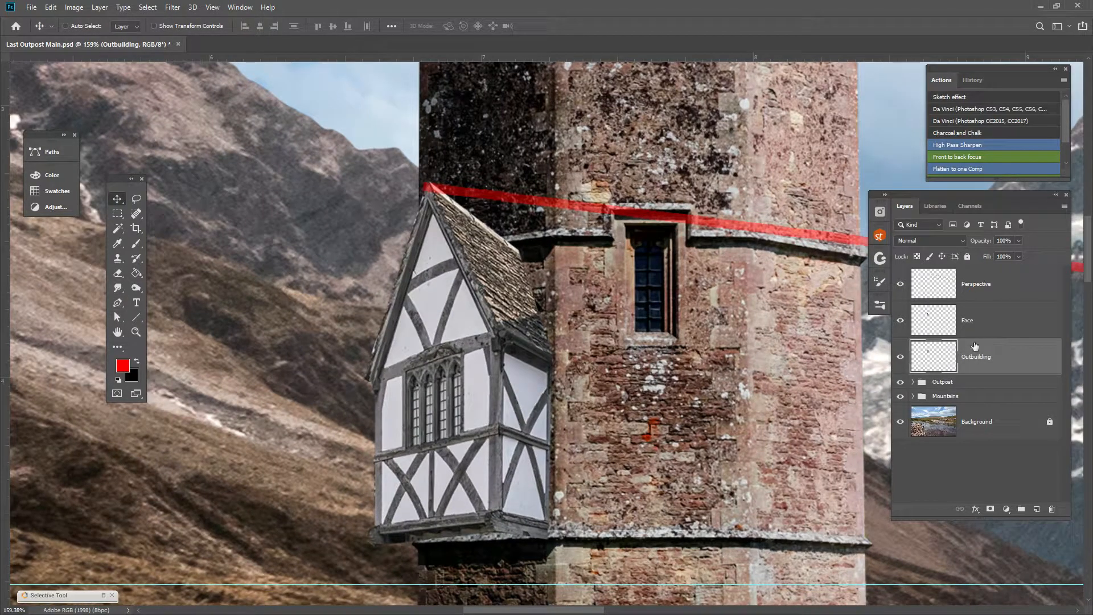
pyautogui.click(901, 320)
pyautogui.click(900, 320)
# Start a Perspective Warp on the Outbuilding layer and lay out a quad over the house's outer front half, from the roof peak to the base
pyautogui.click(50, 7)
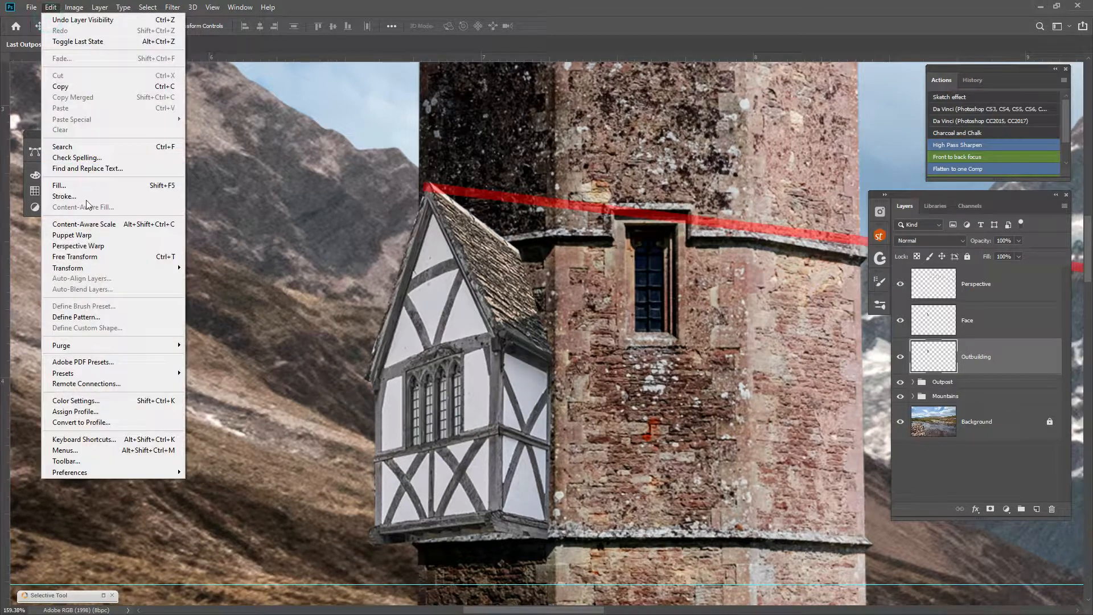
pyautogui.click(100, 249)
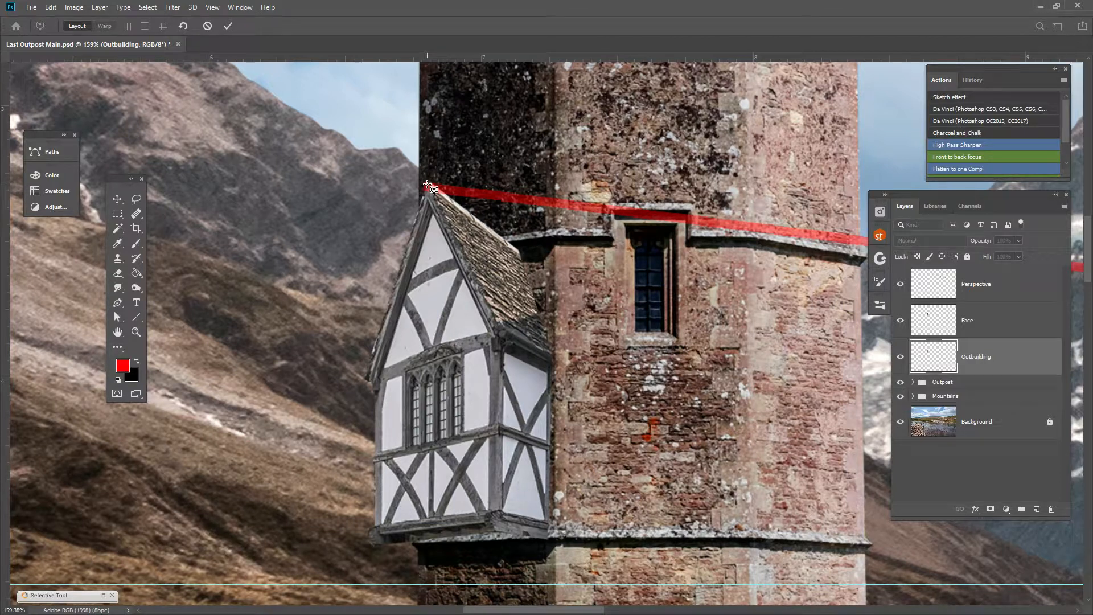
pyautogui.moveTo(428, 186); pyautogui.dragTo(435, 531)
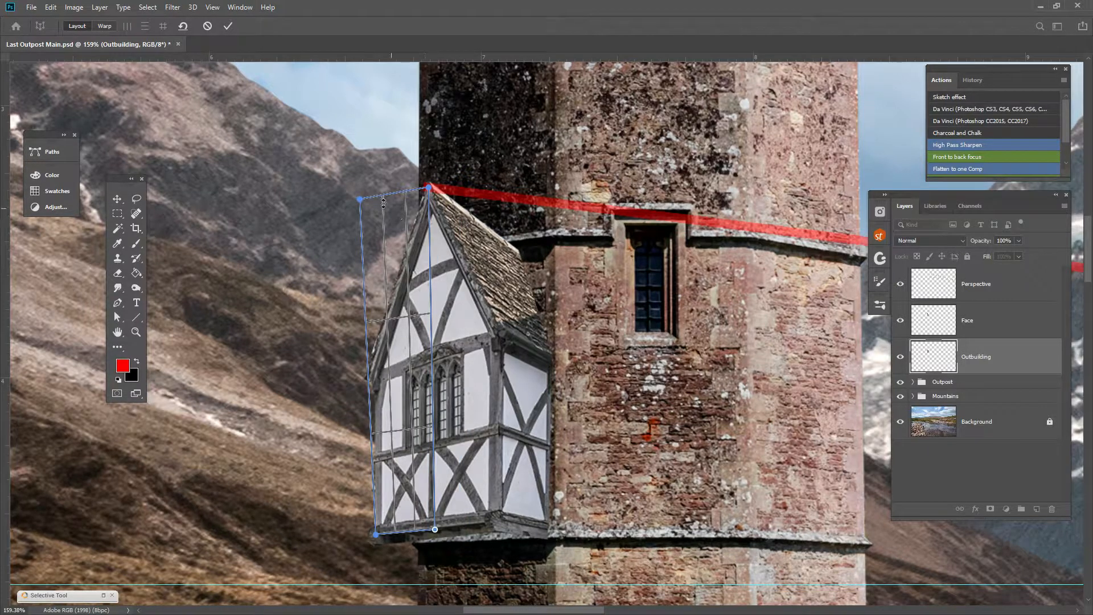
pyautogui.moveTo(360, 200); pyautogui.dragTo(367, 207)
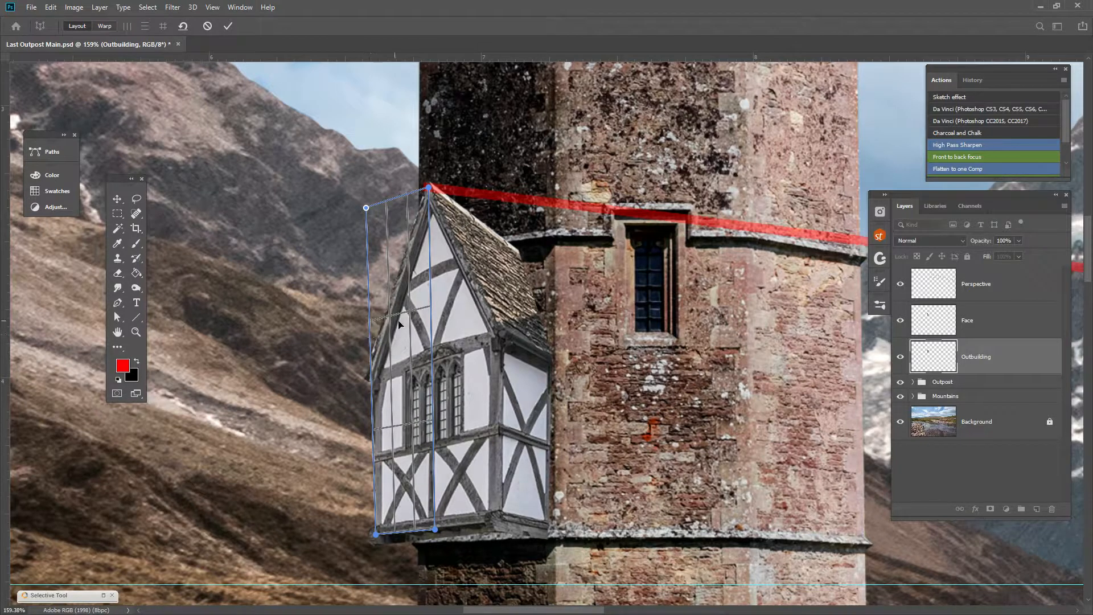
pyautogui.moveTo(366, 208); pyautogui.dragTo(366, 222)
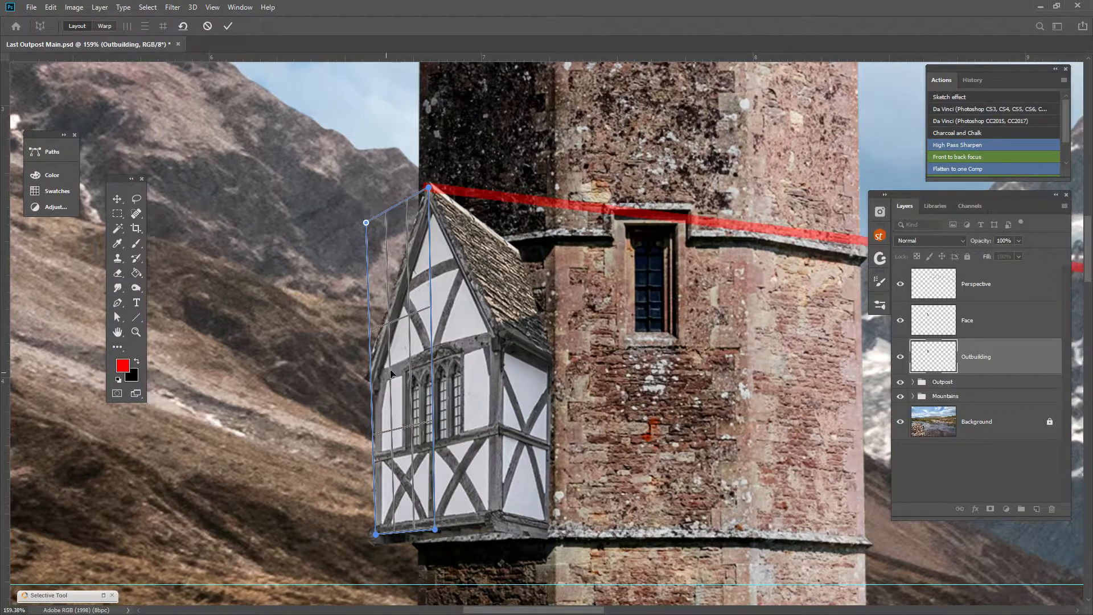
pyautogui.moveTo(435, 530); pyautogui.dragTo(433, 526)
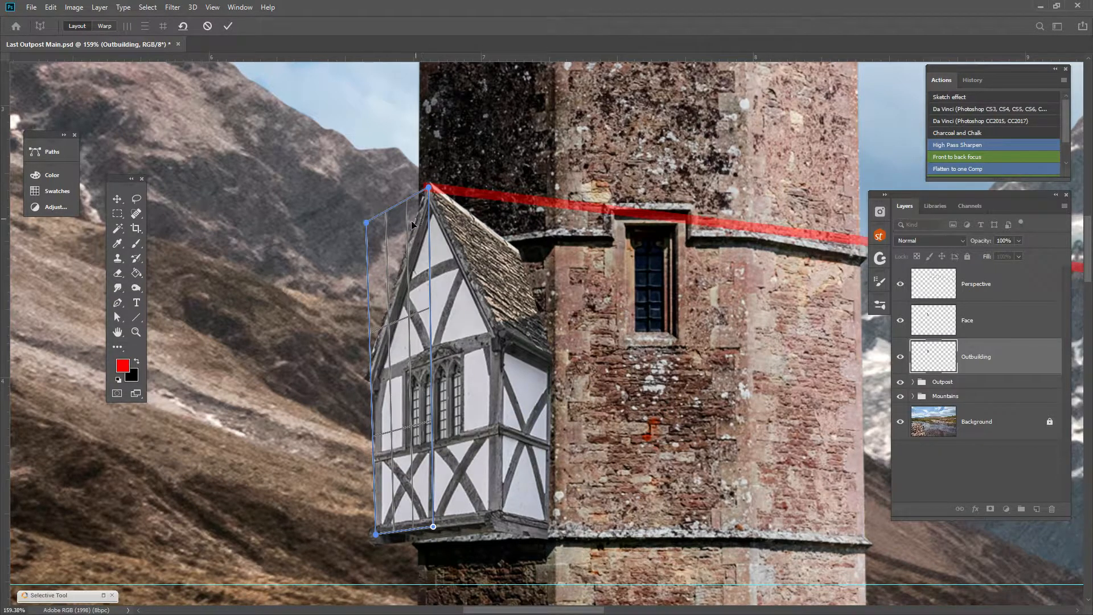
pyautogui.moveTo(366, 223); pyautogui.dragTo(365, 218)
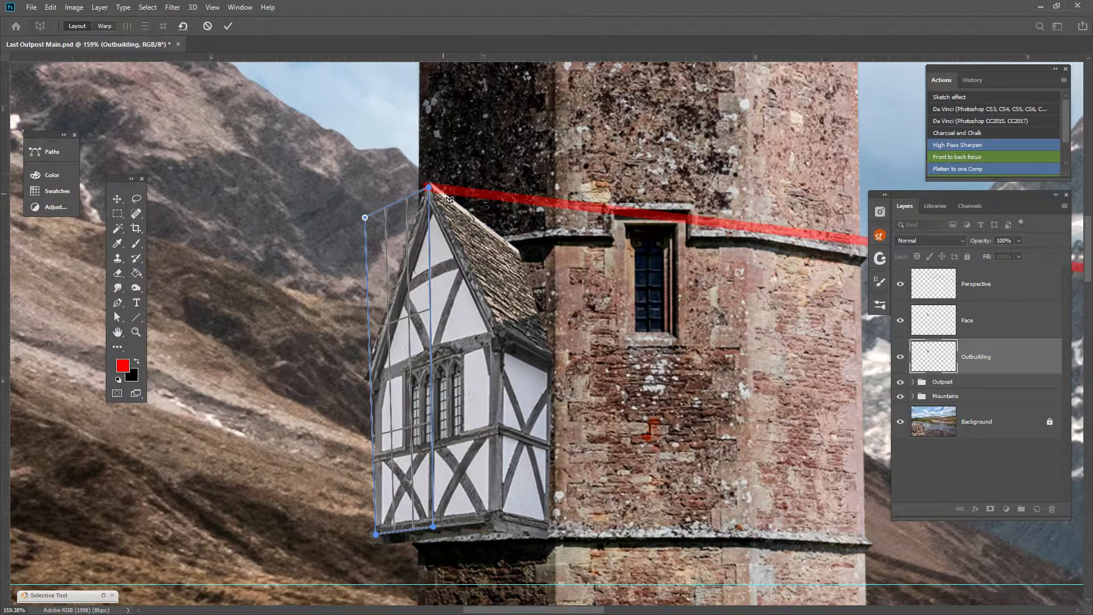
# Add a second quad sharing the first one's inner edge, fitting its corners to the roof slope, tower edge and house base
pyautogui.moveTo(444, 194); pyautogui.dragTo(552, 531)
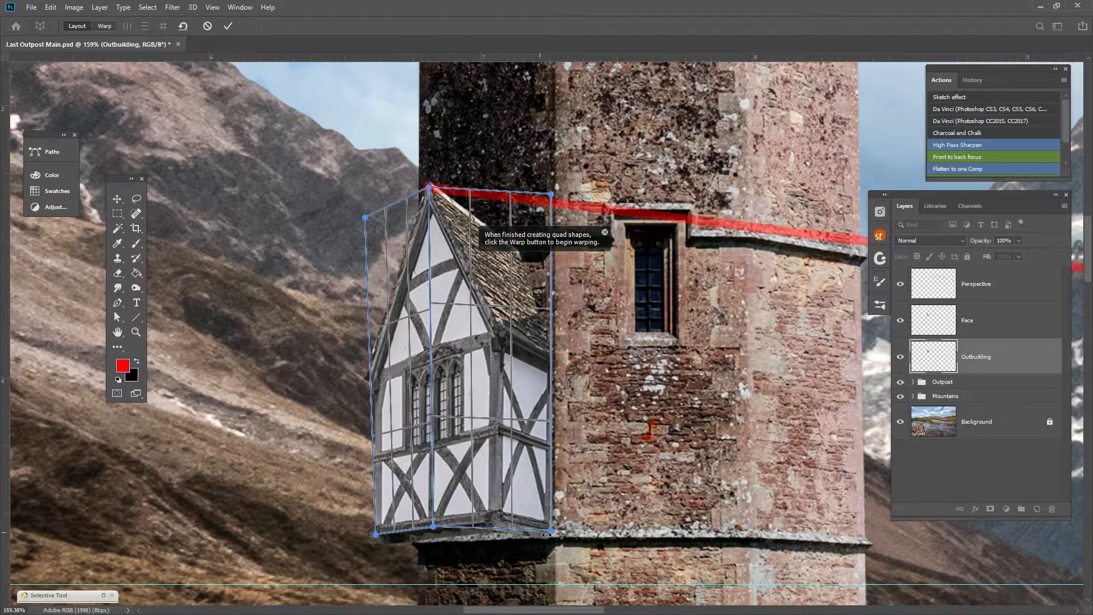
pyautogui.moveTo(547, 534); pyautogui.dragTo(552, 546)
pyautogui.moveTo(552, 196); pyautogui.dragTo(552, 274)
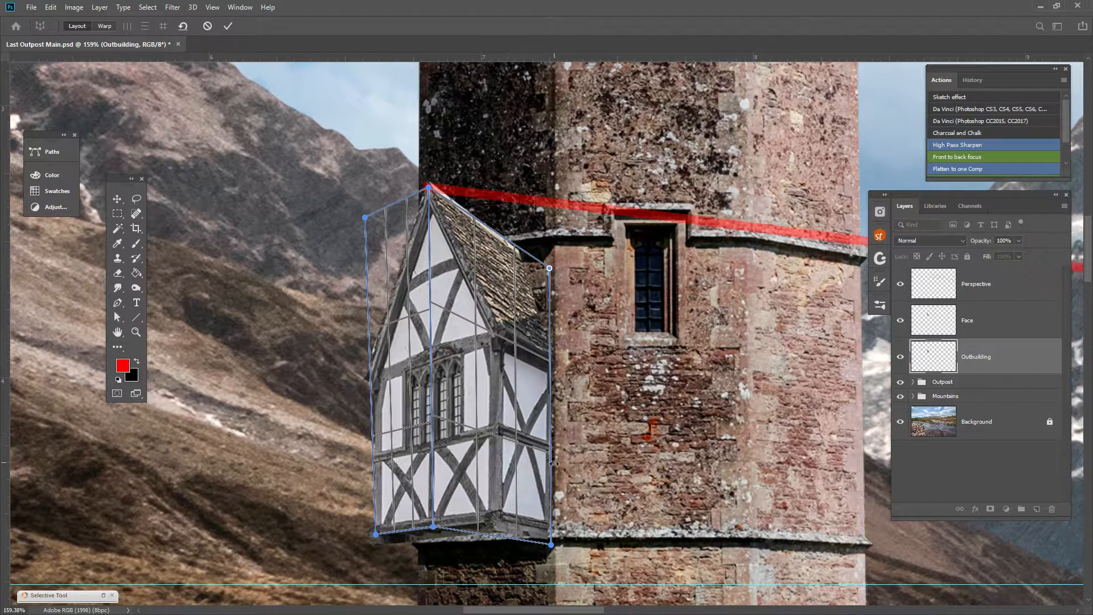
pyautogui.moveTo(551, 546); pyautogui.dragTo(549, 543)
pyautogui.click(430, 187)
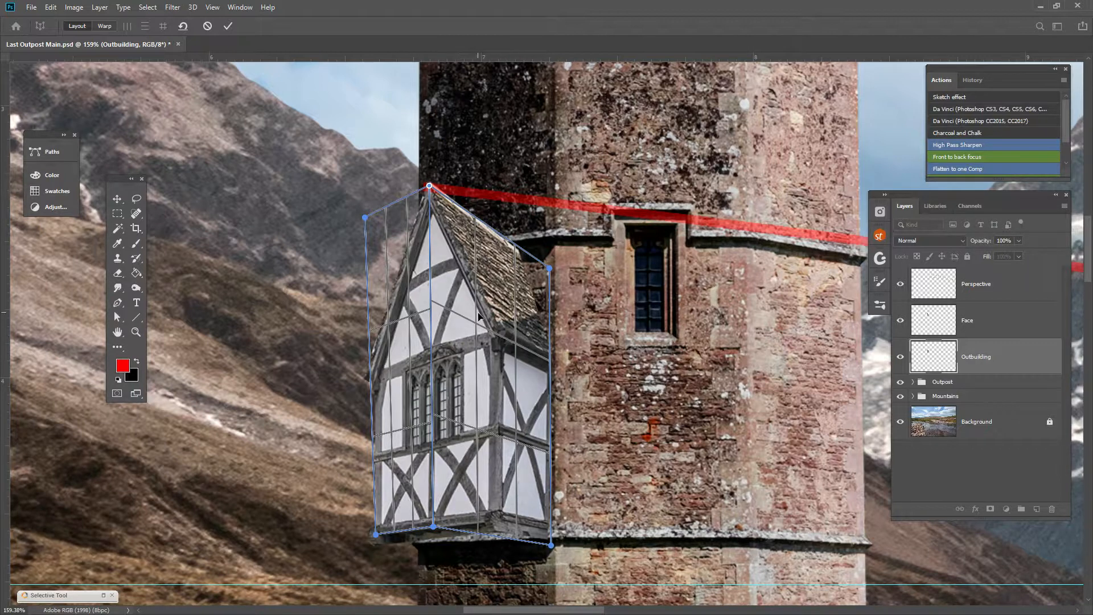
# Warp the quad nearest the tower so the roof ridge follows the red perspective line, apply it, and compare with the Face layer hidden
pyautogui.click(105, 26)
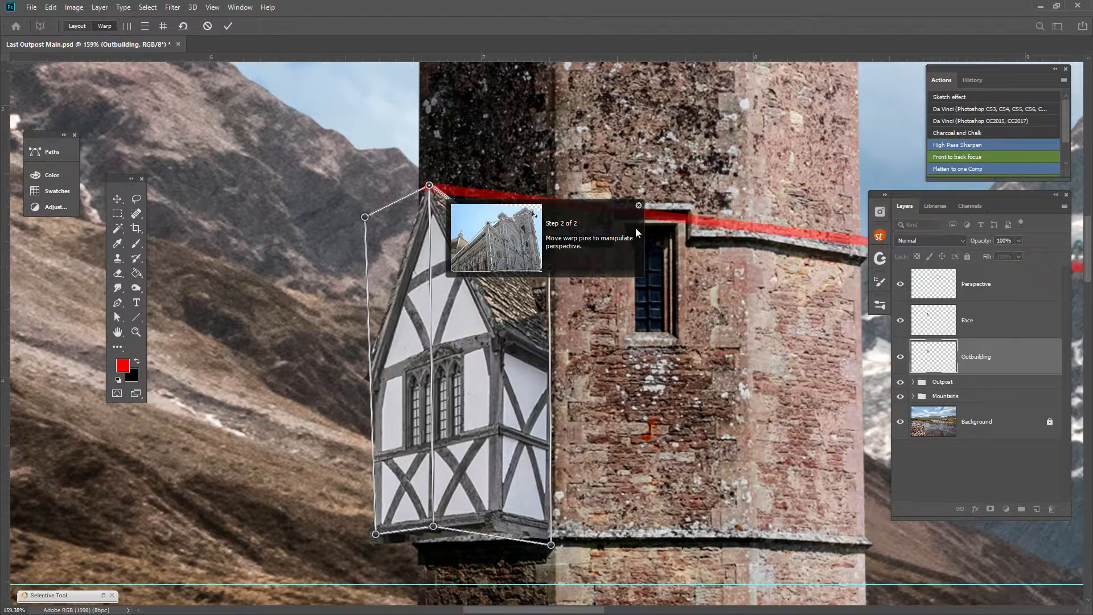
pyautogui.click(639, 205)
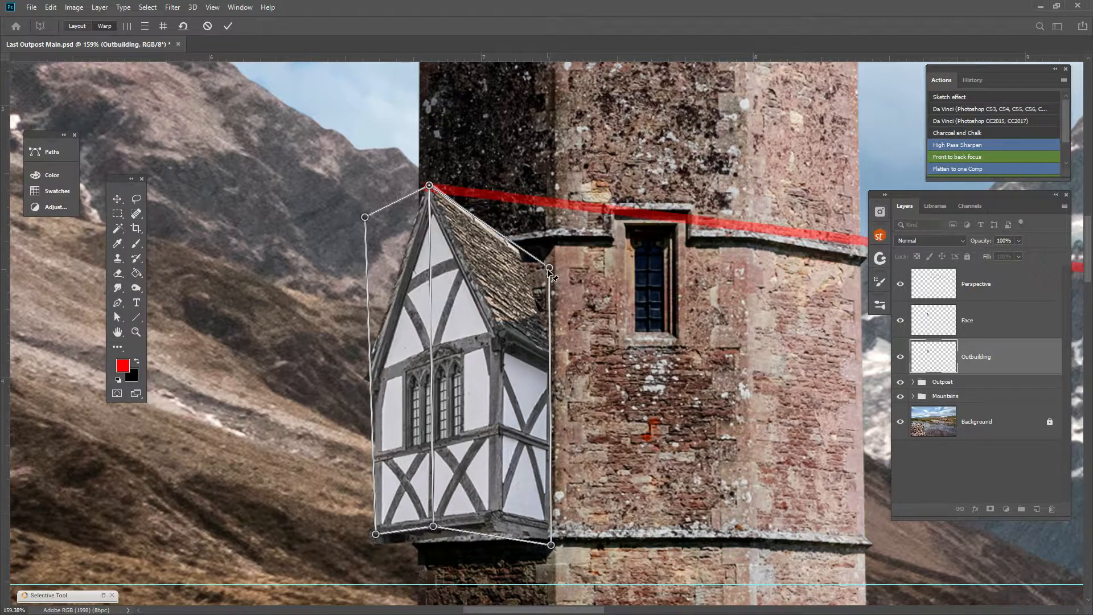
pyautogui.moveTo(549, 268); pyautogui.dragTo(568, 199)
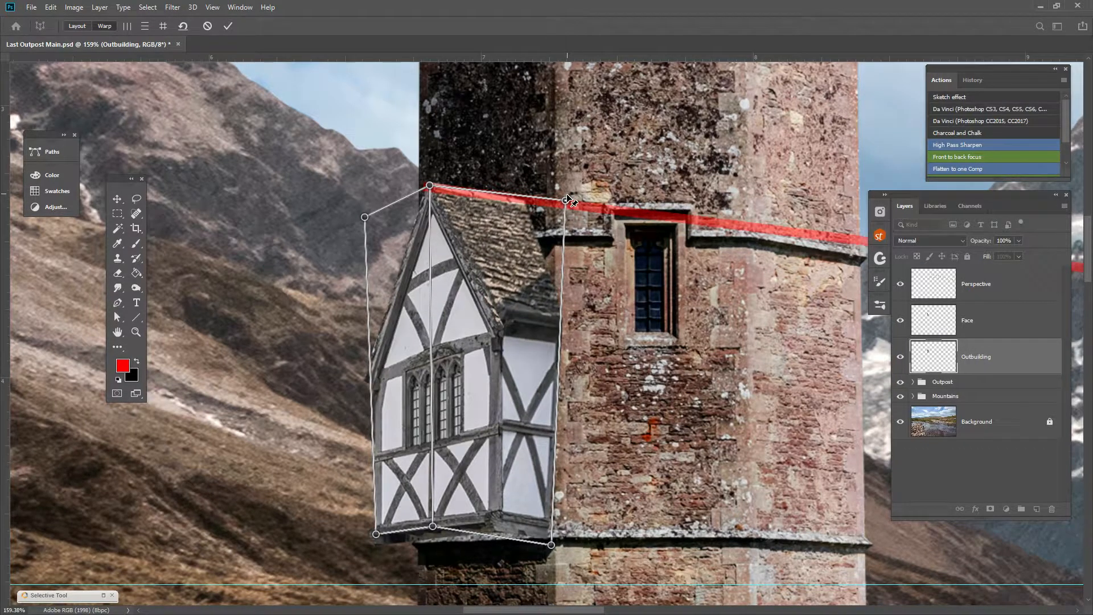
pyautogui.click(552, 545)
pyautogui.moveTo(551, 545); pyautogui.dragTo(548, 539)
pyautogui.moveTo(565, 201)
pyautogui.mouseDown()
pyautogui.moveTo(548, 214)
pyautogui.moveTo(553, 201)
pyautogui.mouseUp()
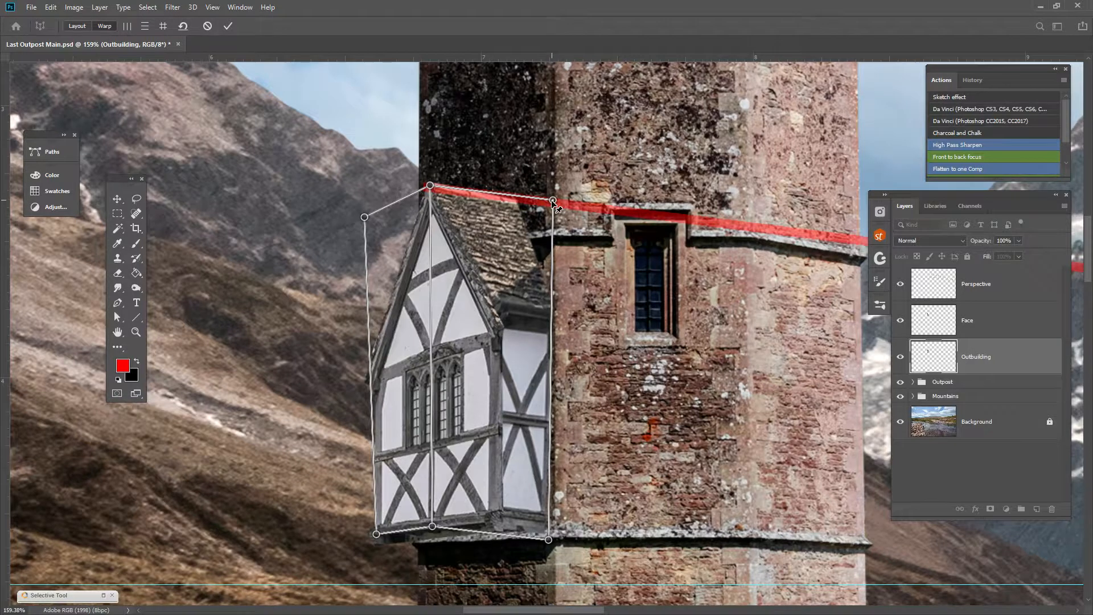
pyautogui.click(228, 29)
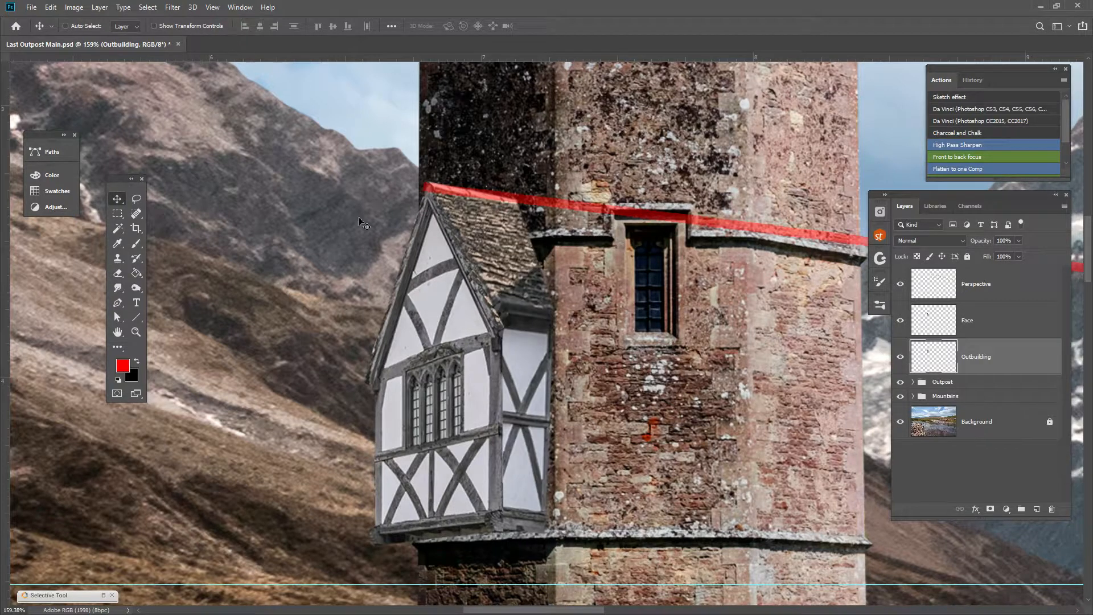
pyautogui.click(900, 321)
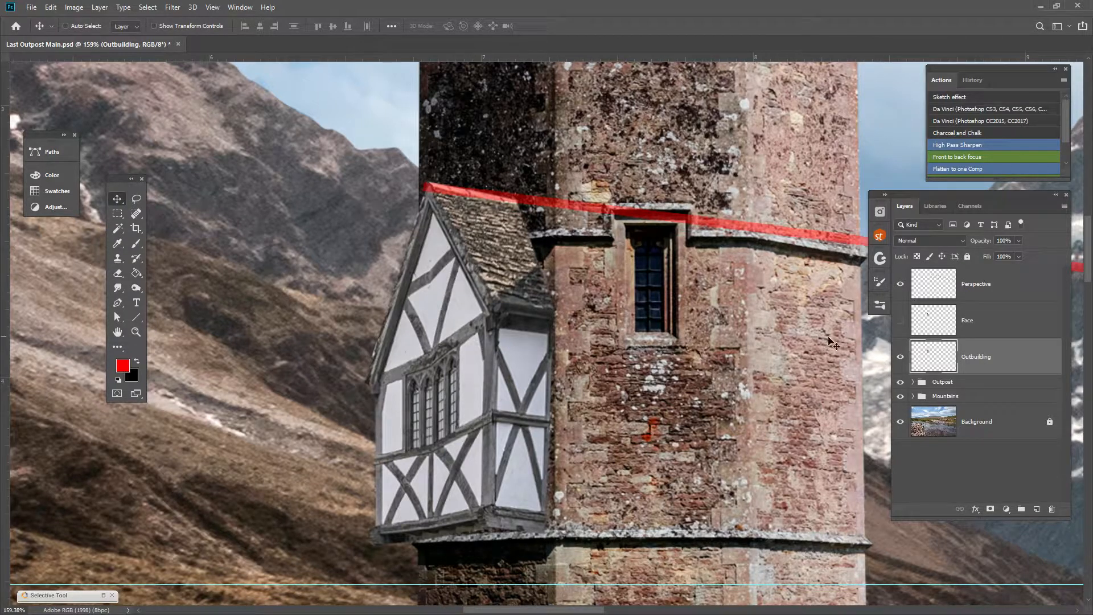
pyautogui.click(901, 320)
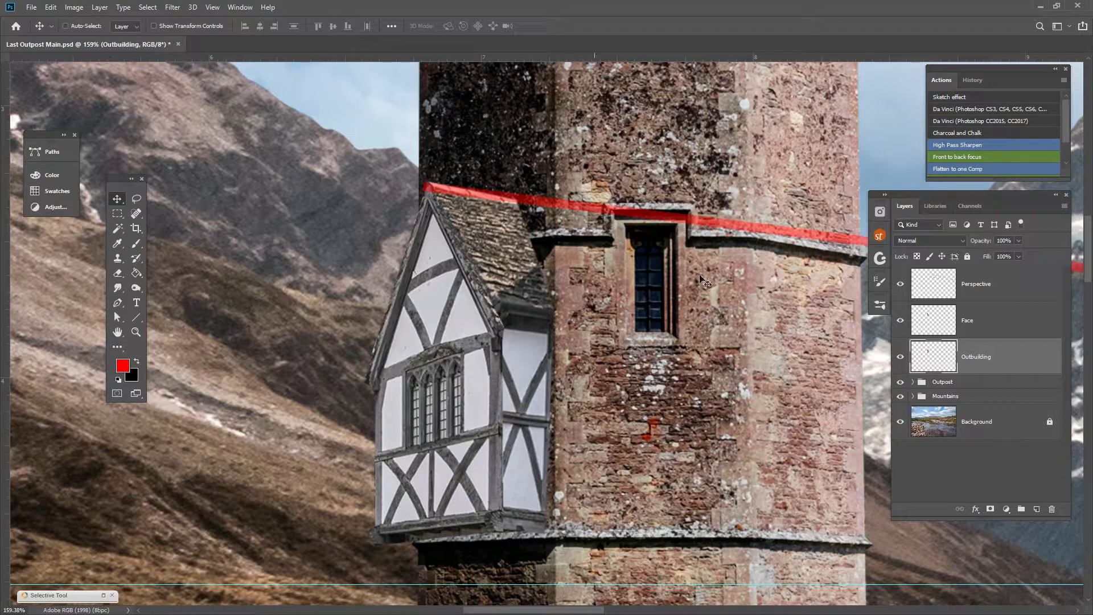
# Distort the Face layer so its roof peak, corner post and base line up with the warped Outbuilding layer, and apply the transform
pyautogui.click(991, 317)
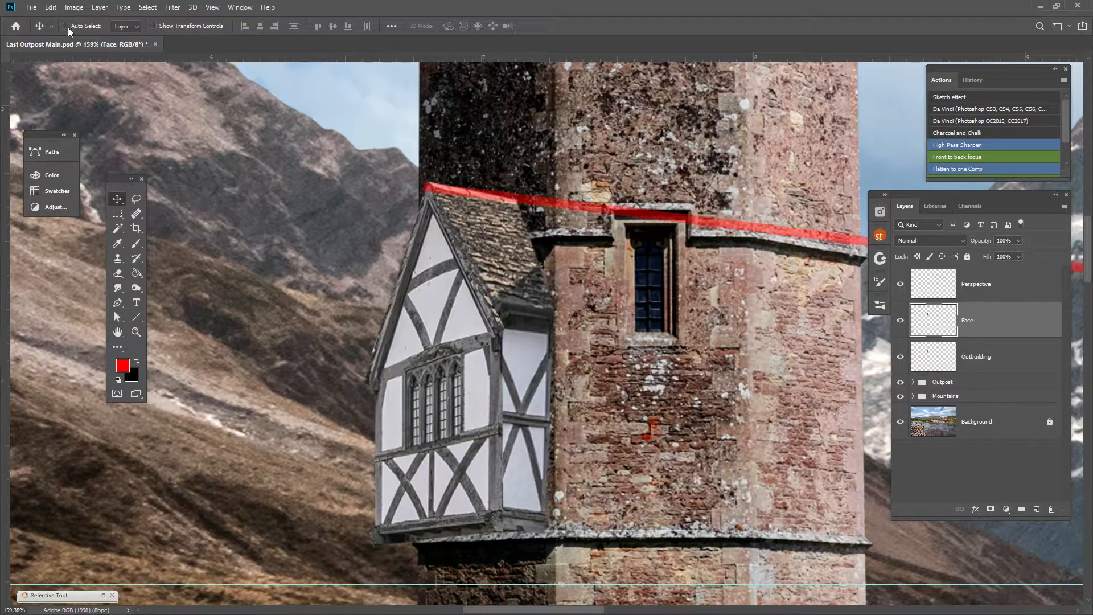
pyautogui.click(55, 7)
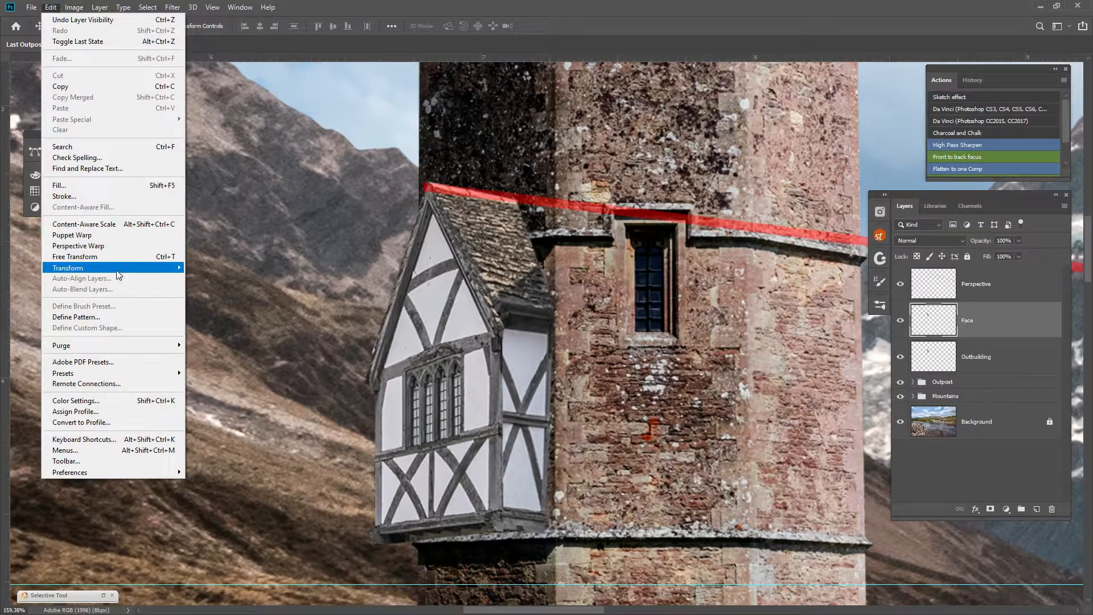
pyautogui.moveTo(166, 273)
pyautogui.click(212, 328)
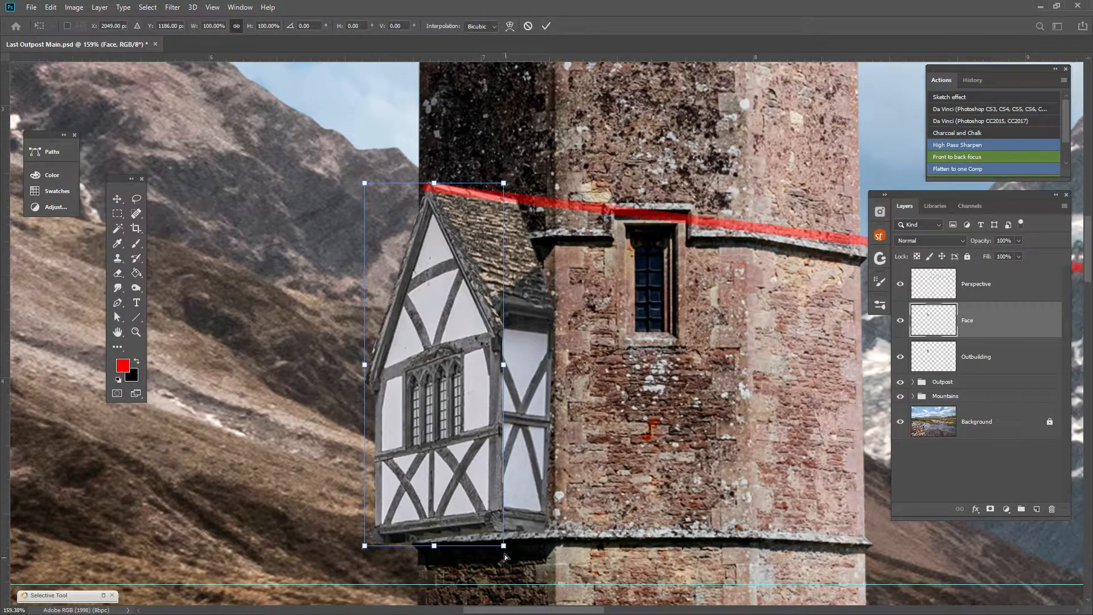
pyautogui.moveTo(505, 549); pyautogui.dragTo(496, 541)
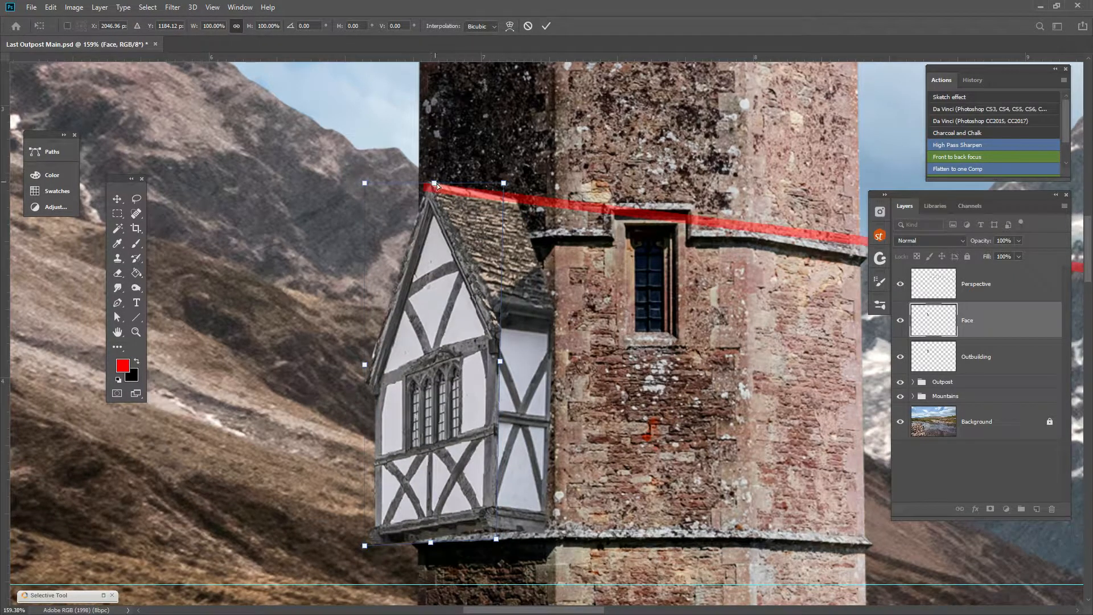
pyautogui.moveTo(433, 186)
pyautogui.mouseDown()
pyautogui.moveTo(429, 165)
pyautogui.moveTo(430, 186)
pyautogui.mouseUp()
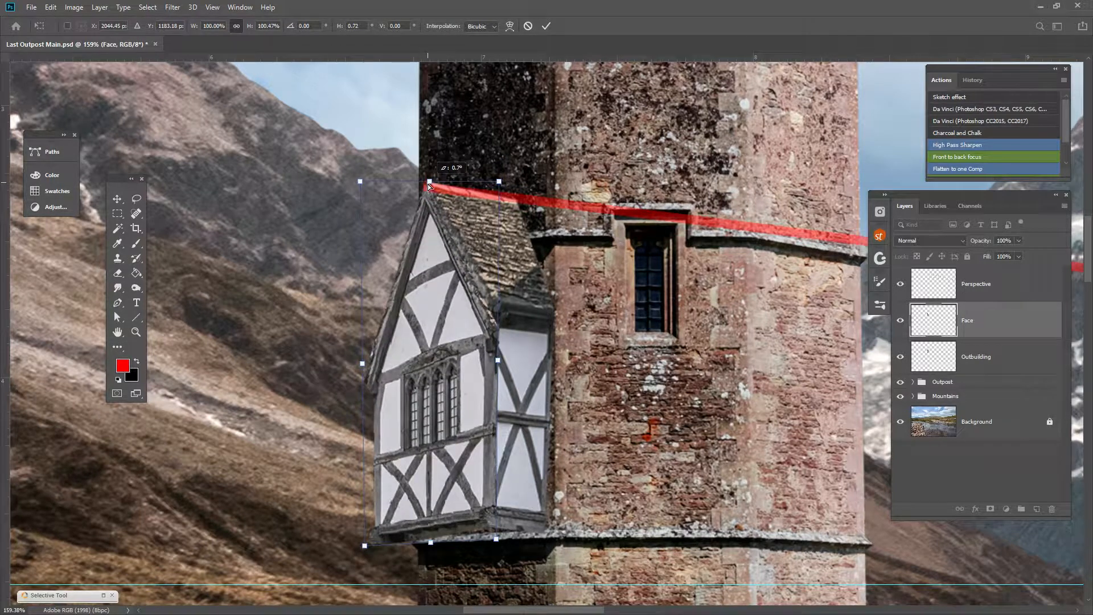
pyautogui.moveTo(499, 362); pyautogui.dragTo(494, 351)
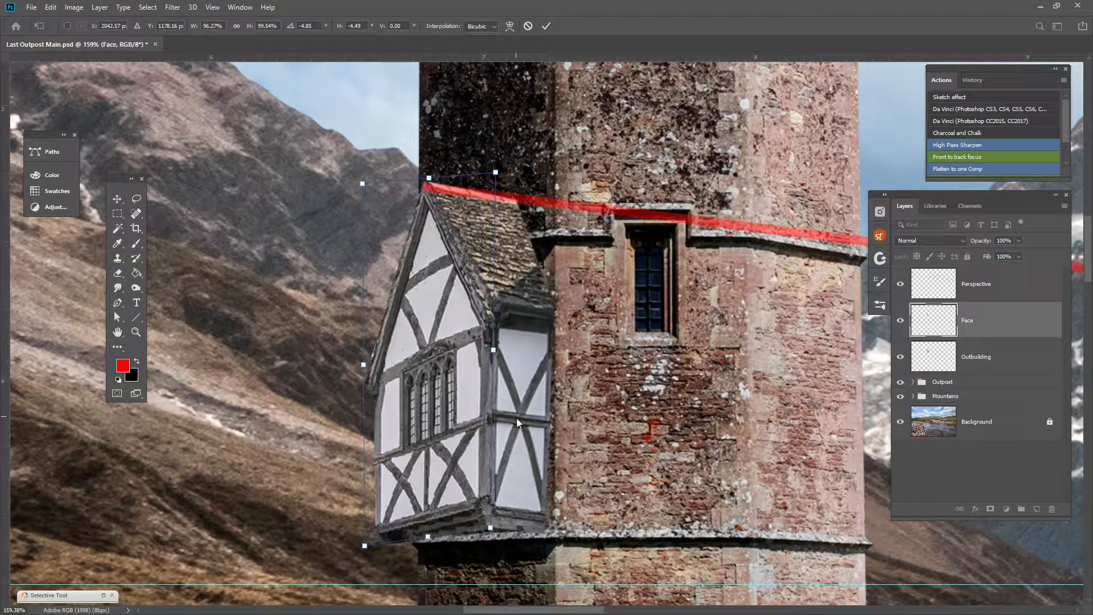
pyautogui.moveTo(490, 526); pyautogui.dragTo(489, 523)
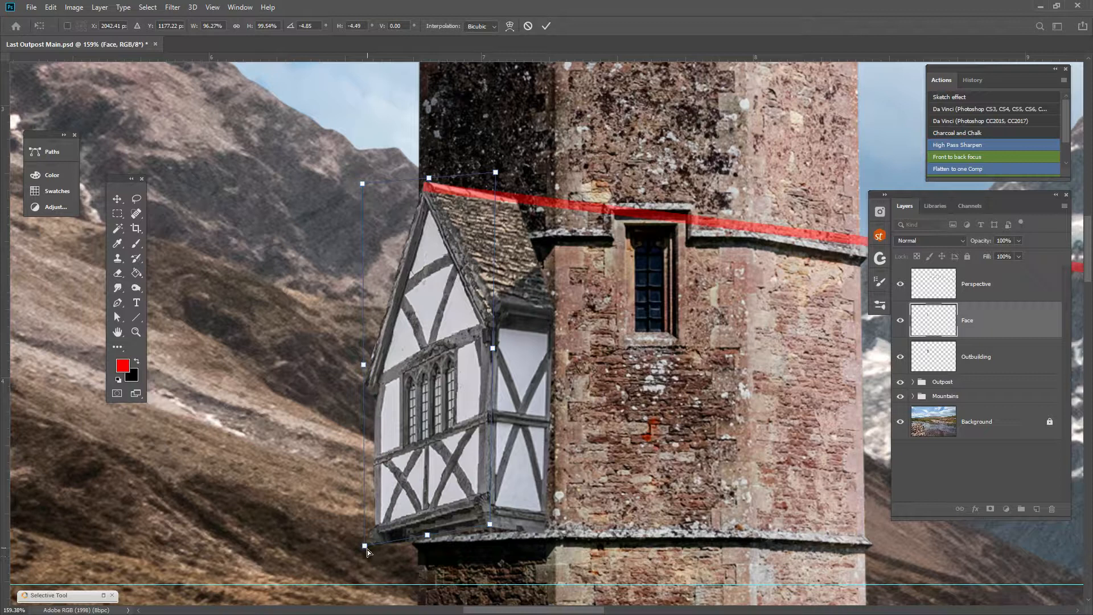
pyautogui.moveTo(367, 548); pyautogui.dragTo(364, 542)
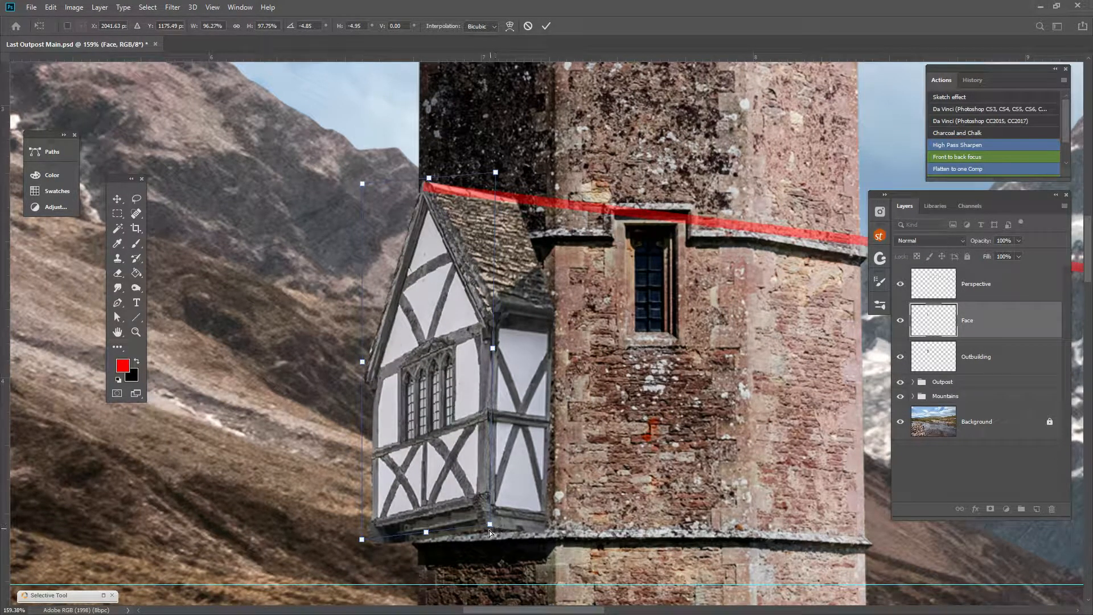
pyautogui.moveTo(487, 527); pyautogui.dragTo(491, 532)
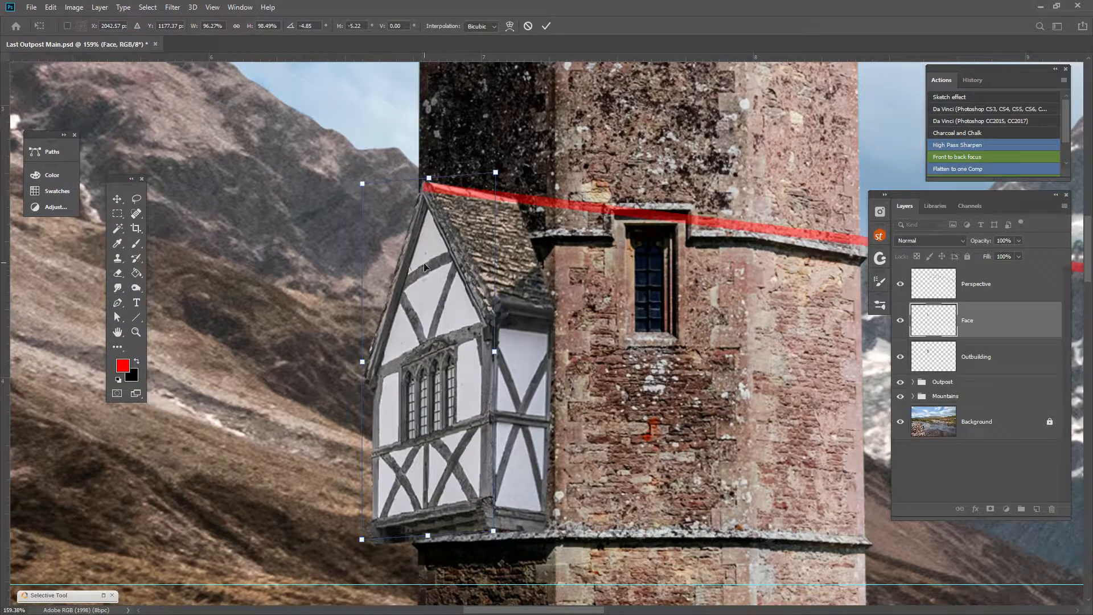
pyautogui.press('Return')
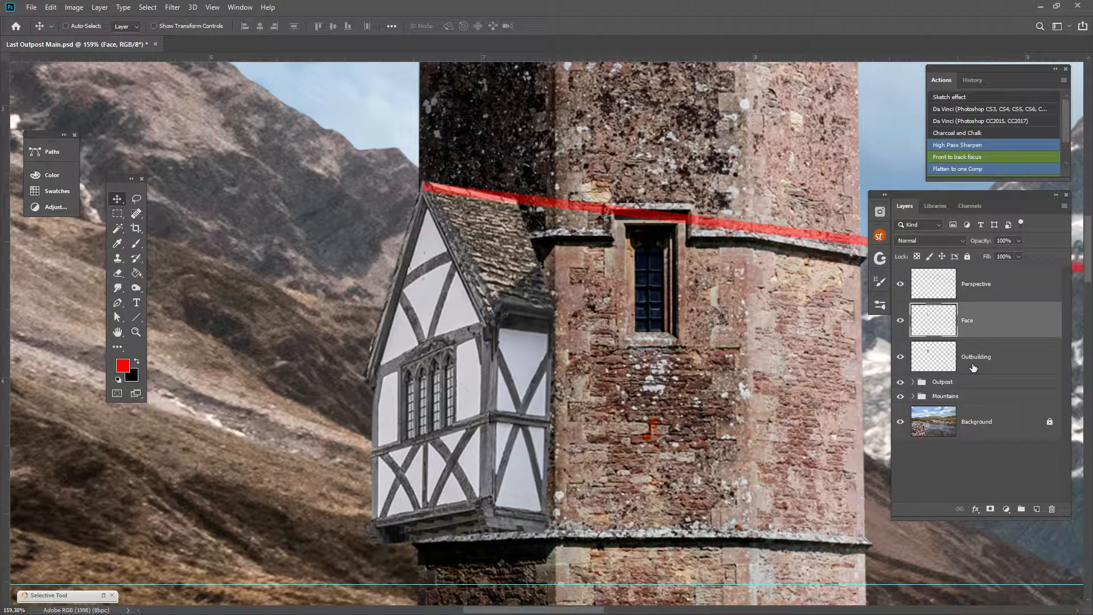
# Start a Puppet Warp on the Outbuilding layer and pin both ends of the eave and ridge plus the base beside the tower
pyautogui.click(997, 358)
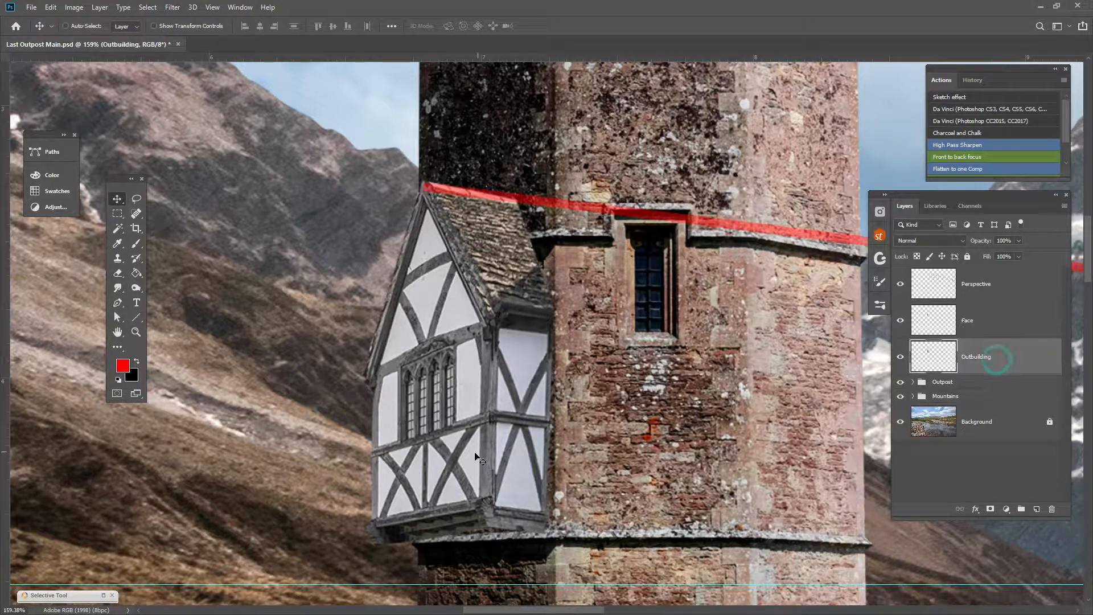
pyautogui.click(51, 10)
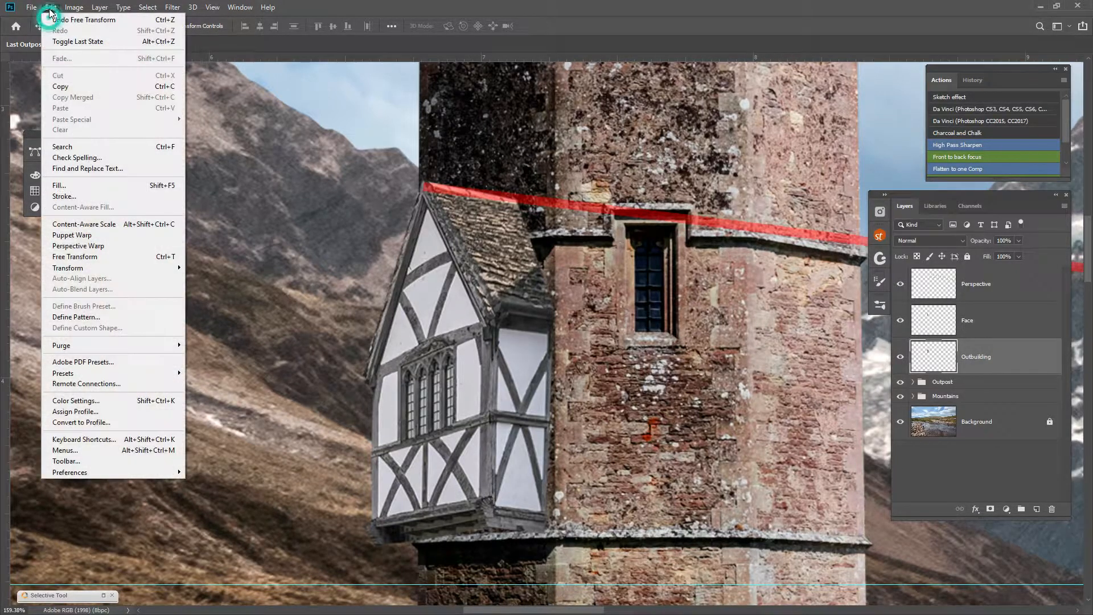
pyautogui.click(100, 235)
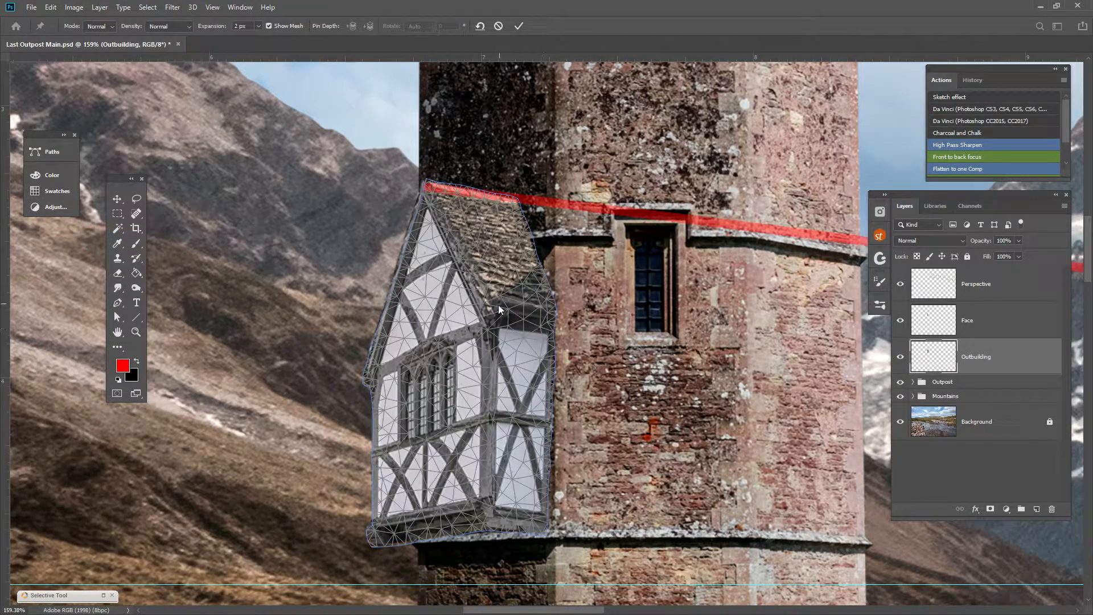
pyautogui.click(499, 306)
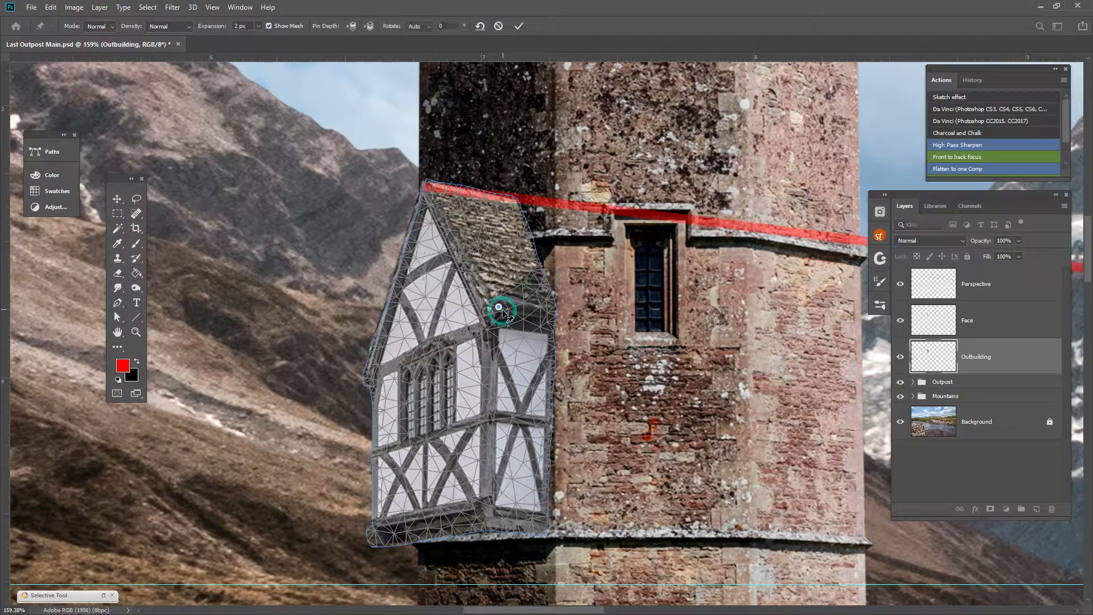
pyautogui.click(545, 310)
pyautogui.click(511, 201)
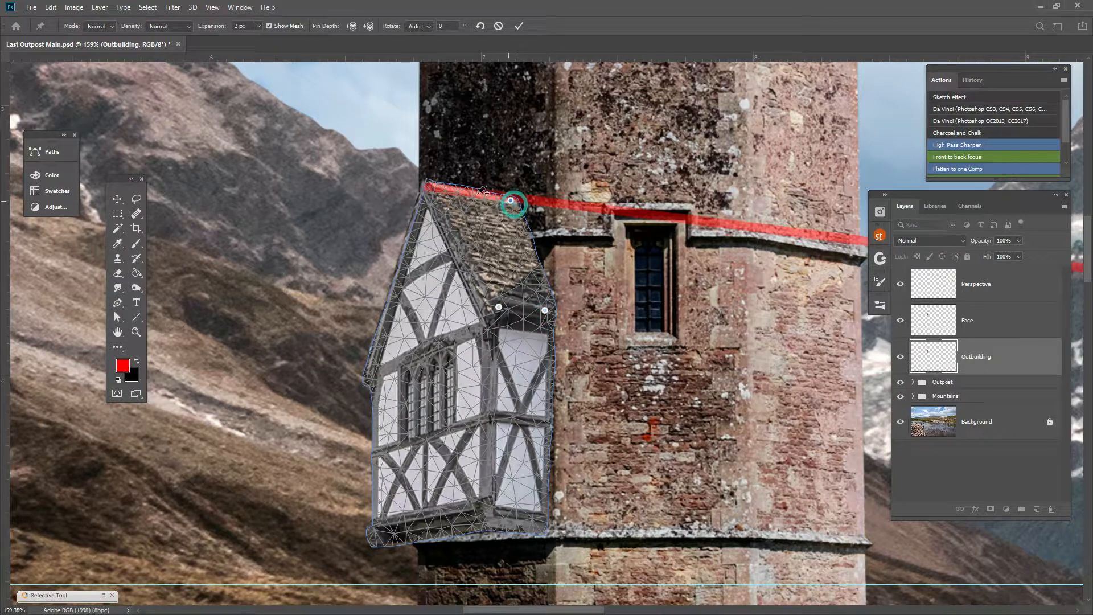
pyautogui.click(426, 187)
pyautogui.click(538, 513)
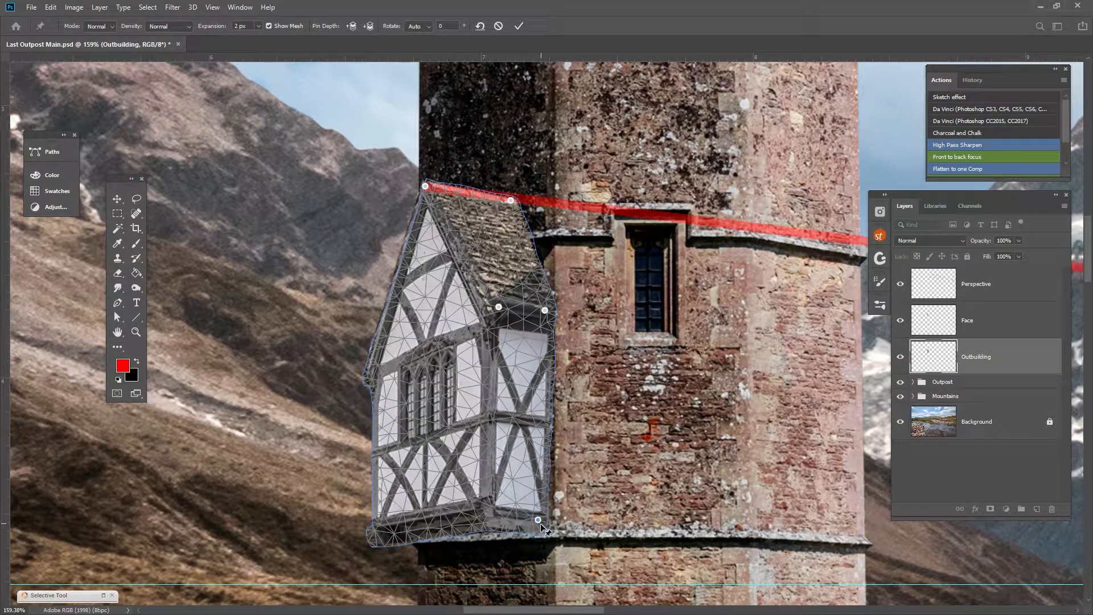
# Pull the base pin toward the tower and the eave pin at the corner post slightly down, and apply the Puppet Warp
pyautogui.moveTo(544, 519); pyautogui.dragTo(551, 528)
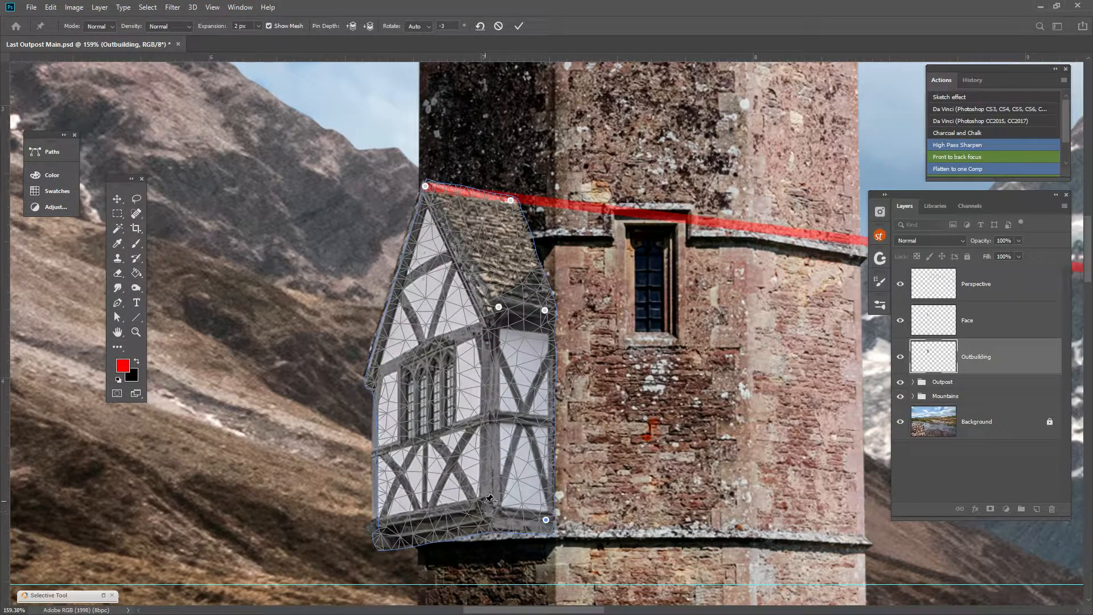
pyautogui.click(500, 308)
pyautogui.click(557, 240)
pyautogui.moveTo(498, 307); pyautogui.dragTo(503, 321)
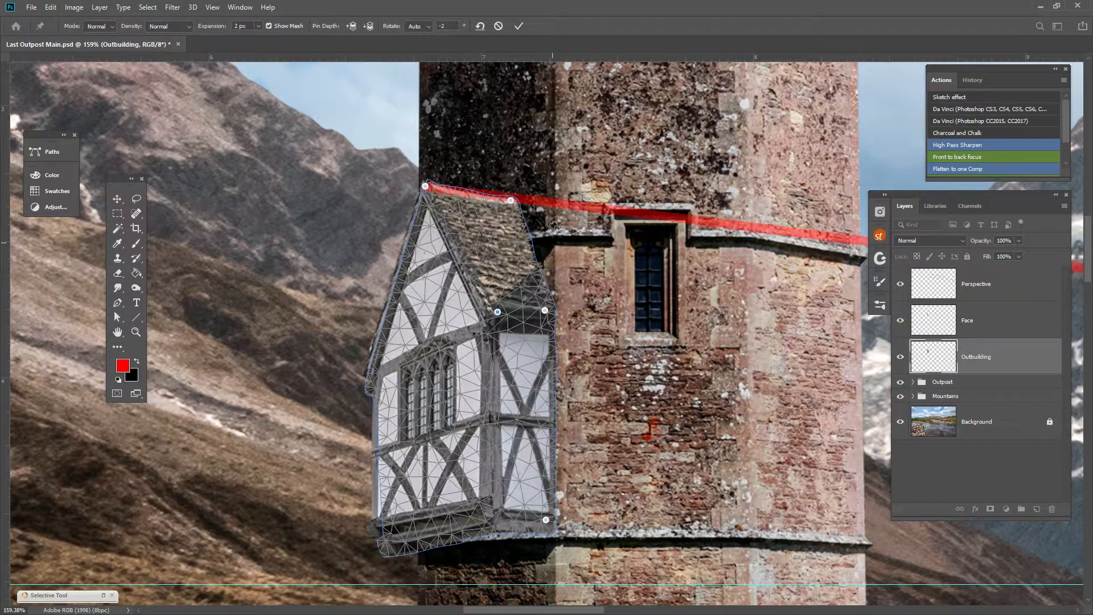
pyautogui.click(518, 27)
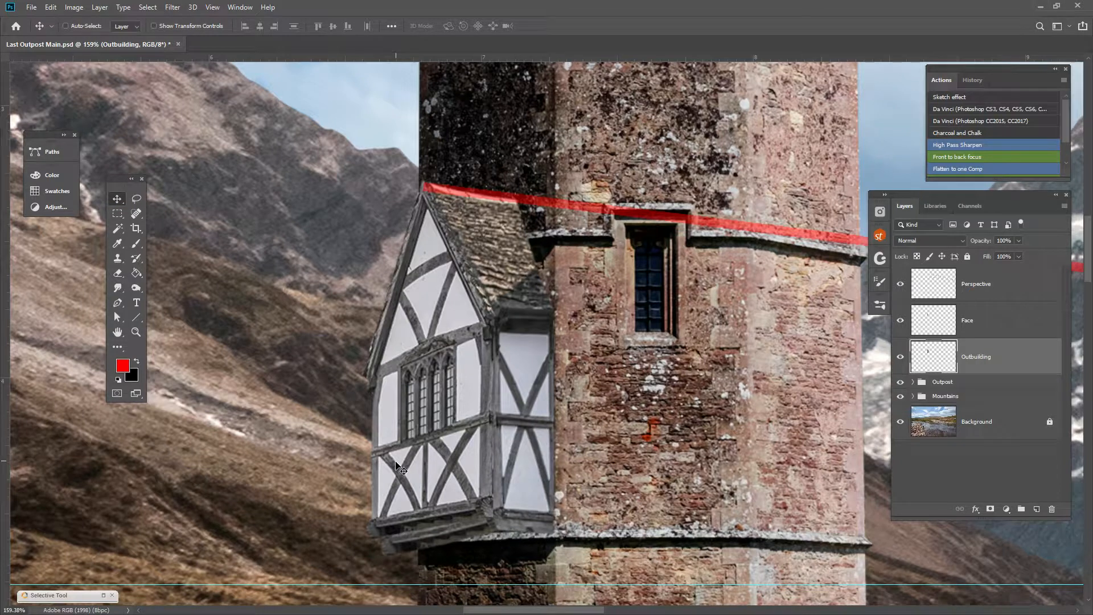
# Examine how the Face layer lines up with the warped Outbuilding layer by comparing the house with Face hidden and shown
pyautogui.scroll(-3, 401, 473)
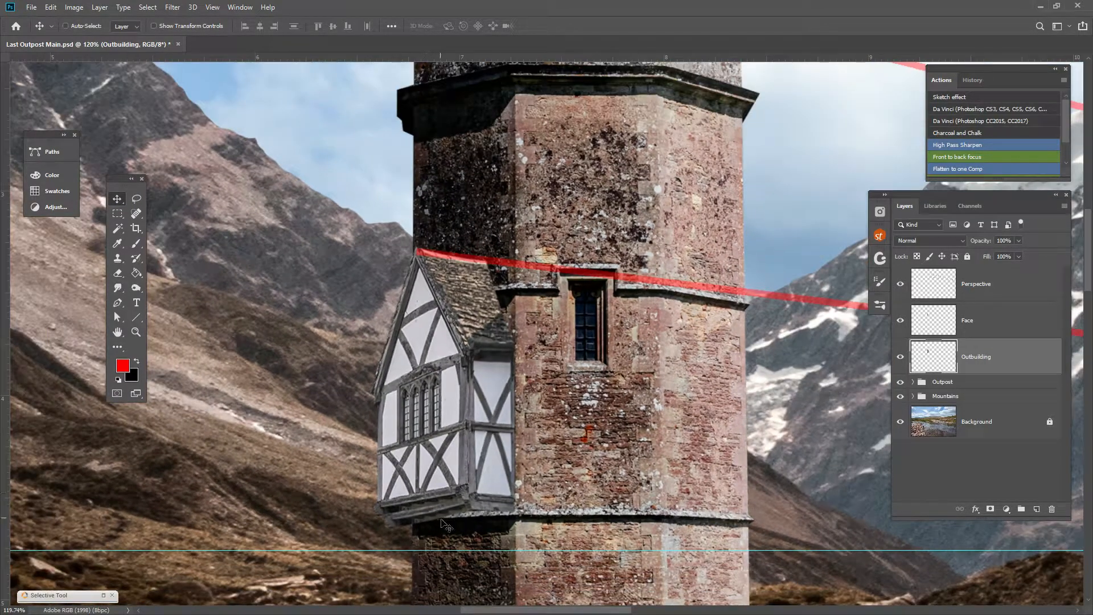
pyautogui.click(959, 323)
pyautogui.click(901, 322)
pyautogui.click(901, 322)
pyautogui.scroll(-1, 488, 481)
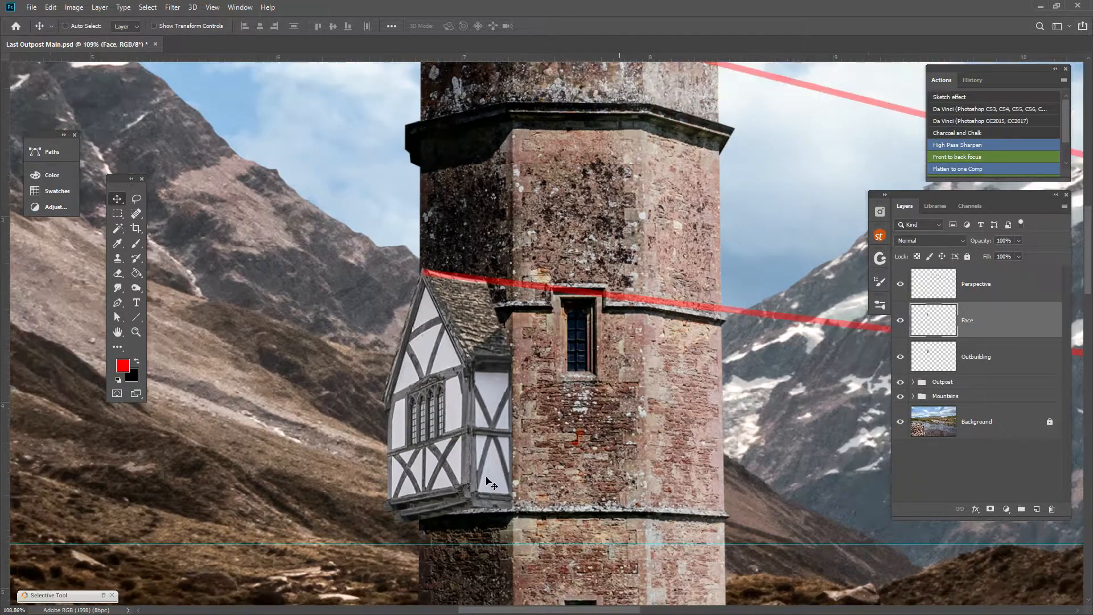
pyautogui.scroll(5, 465, 507)
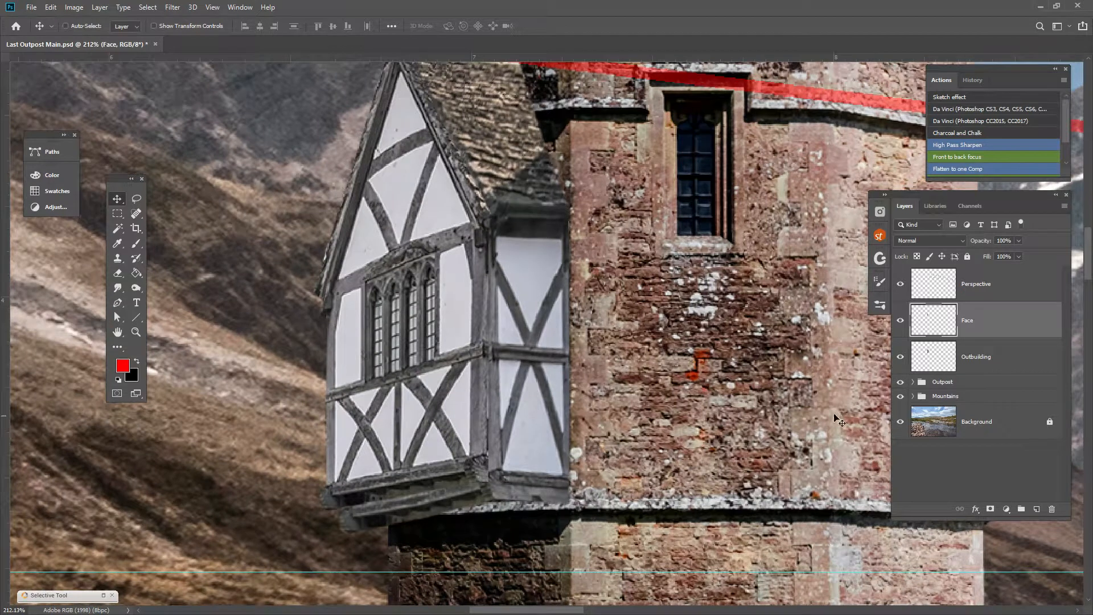
pyautogui.click(901, 321)
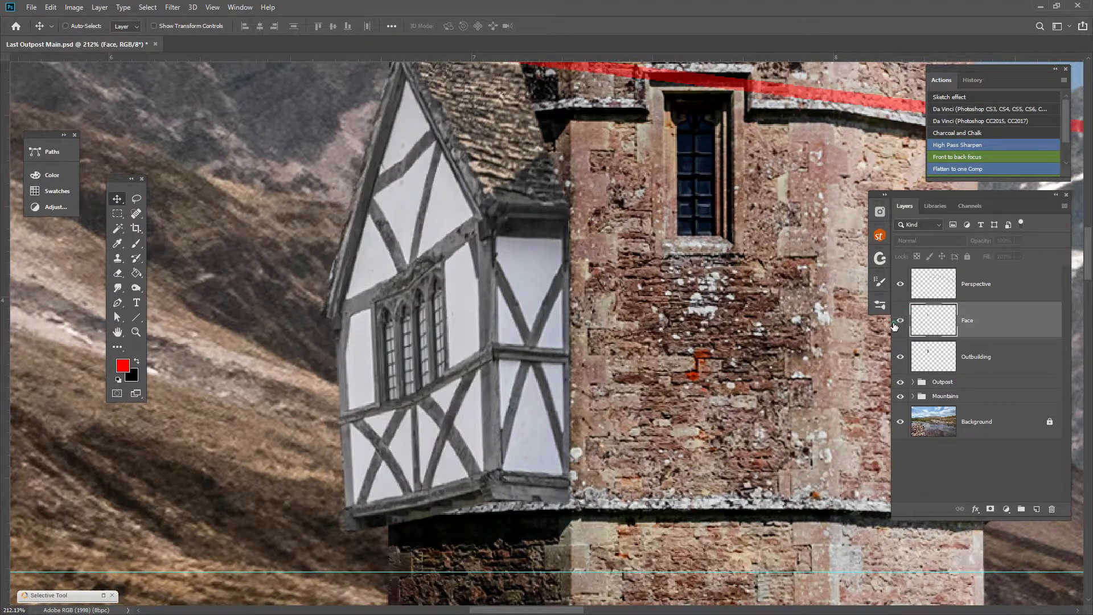
pyautogui.click(900, 323)
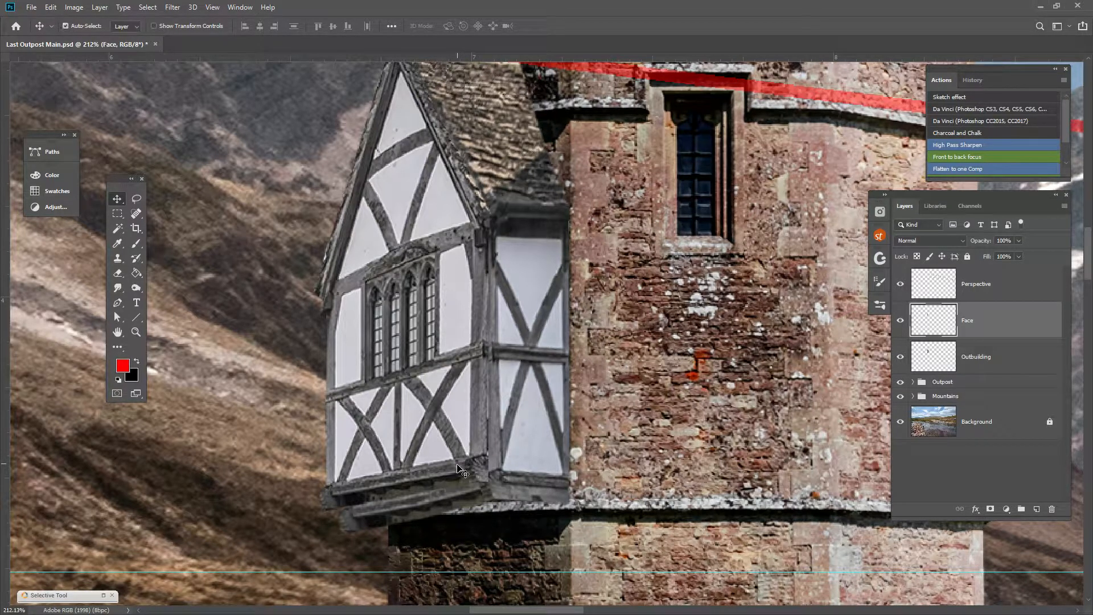
# Distort the Face layer, shifting its base toward the tower and raising its inner edge to follow the corner post
pyautogui.hotkey('ctrl', 't')
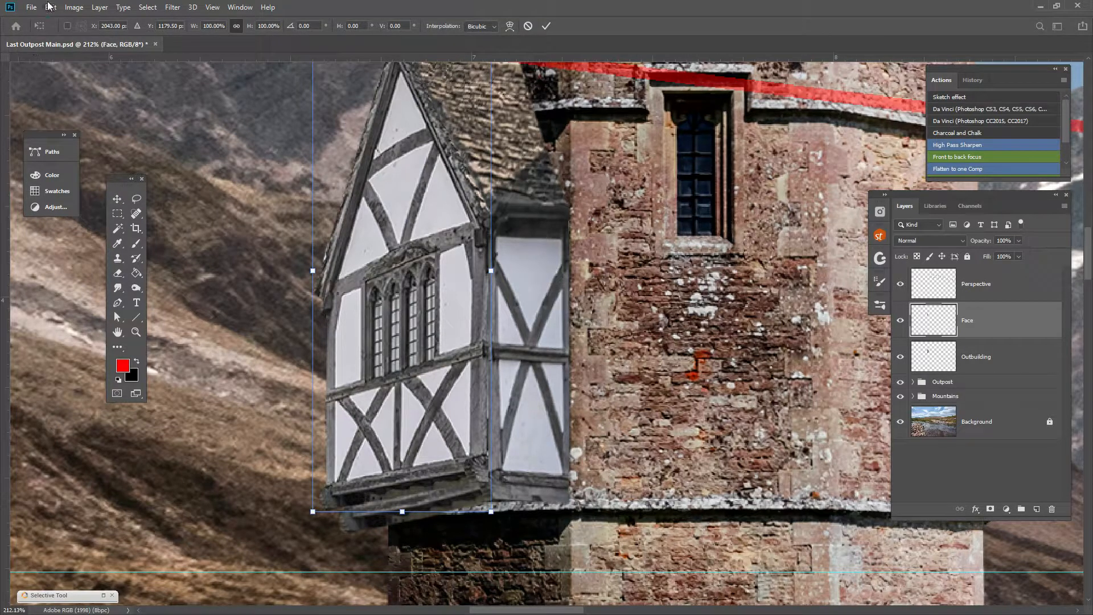
pyautogui.click(50, 7)
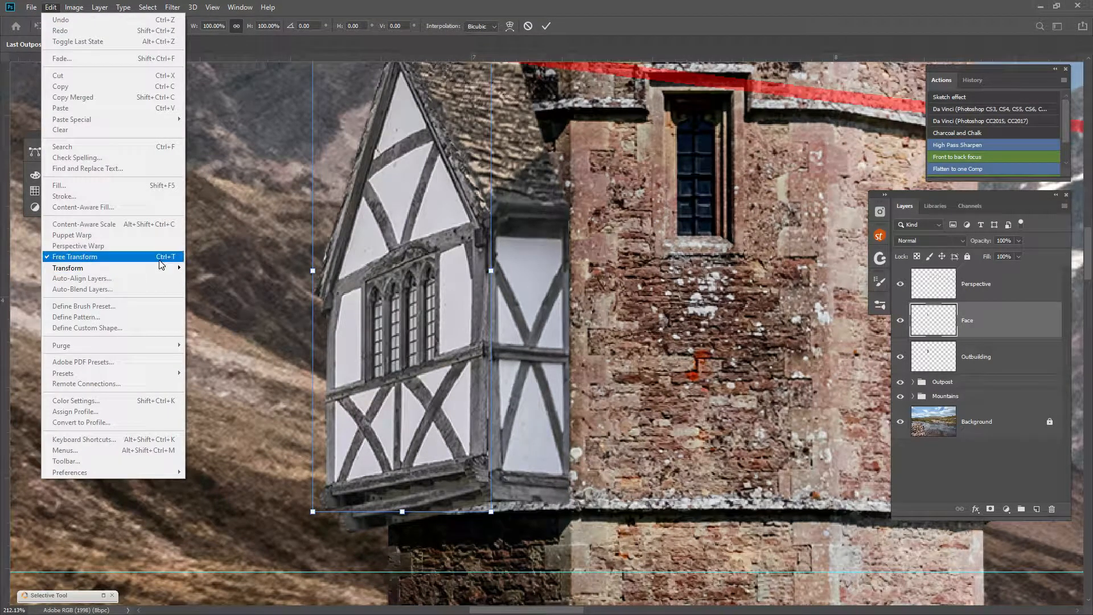
pyautogui.moveTo(171, 268)
pyautogui.click(228, 317)
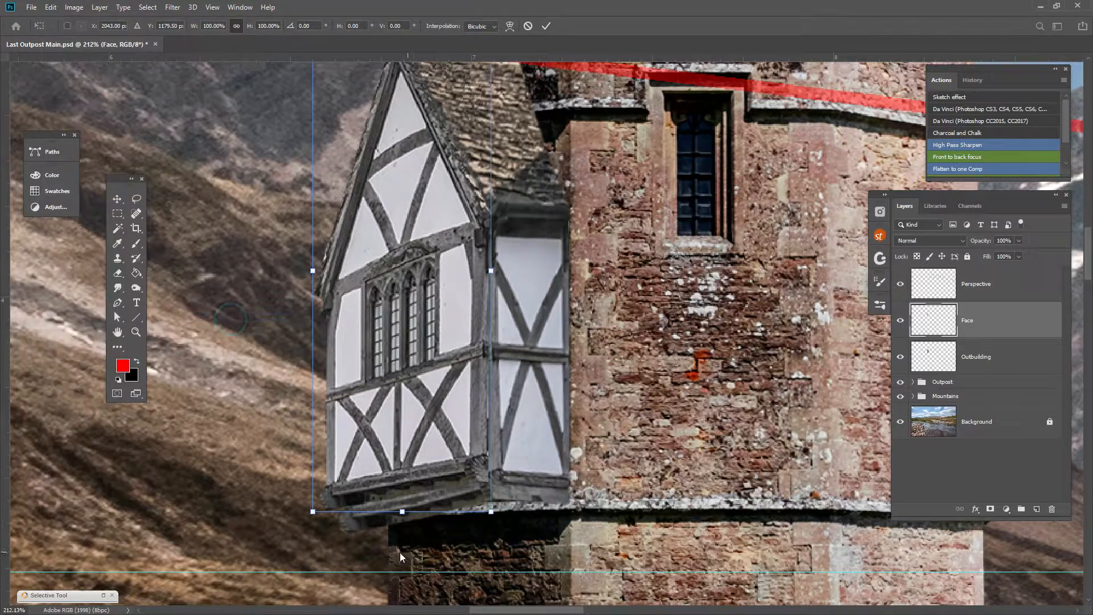
pyautogui.moveTo(402, 514); pyautogui.dragTo(408, 518)
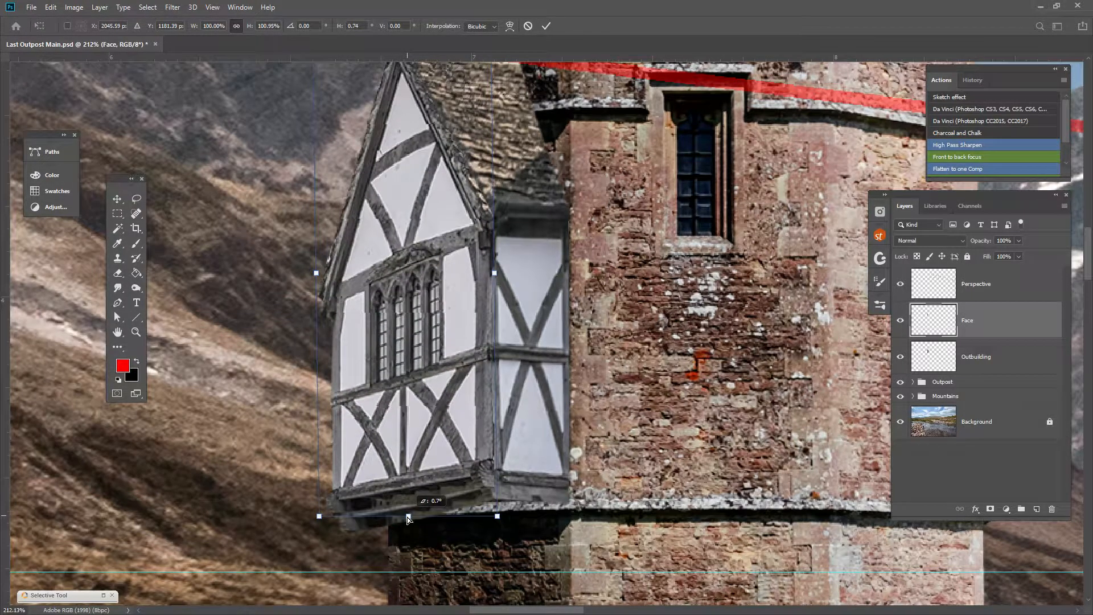
pyautogui.moveTo(320, 521); pyautogui.dragTo(328, 517)
pyautogui.moveTo(494, 275); pyautogui.dragTo(491, 264)
# Refine the Face distortion so its roof peak, corner post and base meet the Outbuilding layer, and apply the transform
pyautogui.scroll(-2, 435, 295)
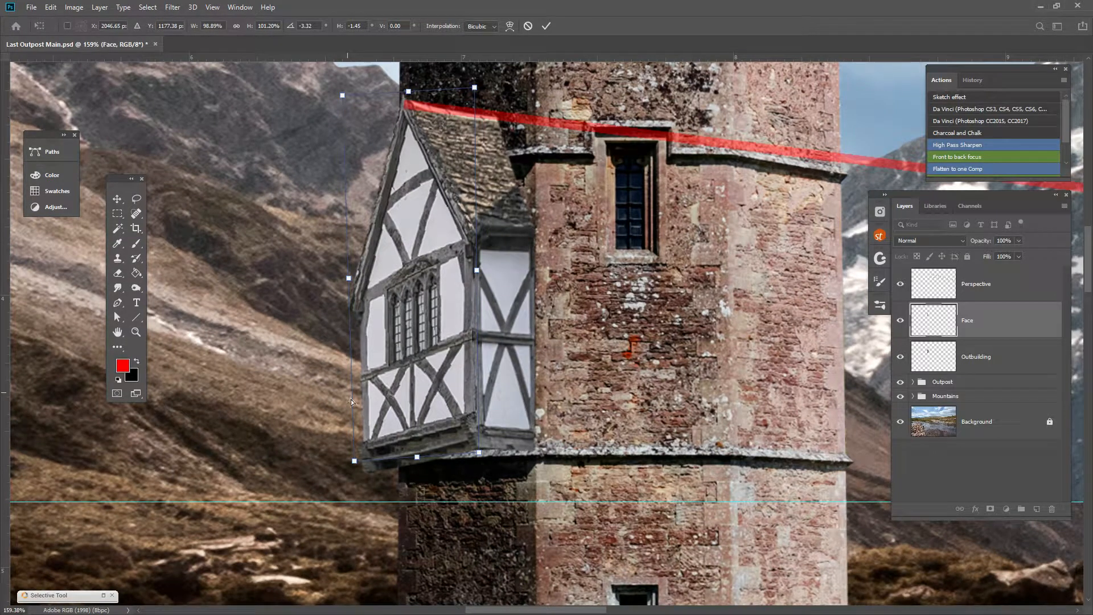
pyautogui.moveTo(477, 453); pyautogui.dragTo(480, 470)
pyautogui.moveTo(443, 344); pyautogui.dragTo(442, 346)
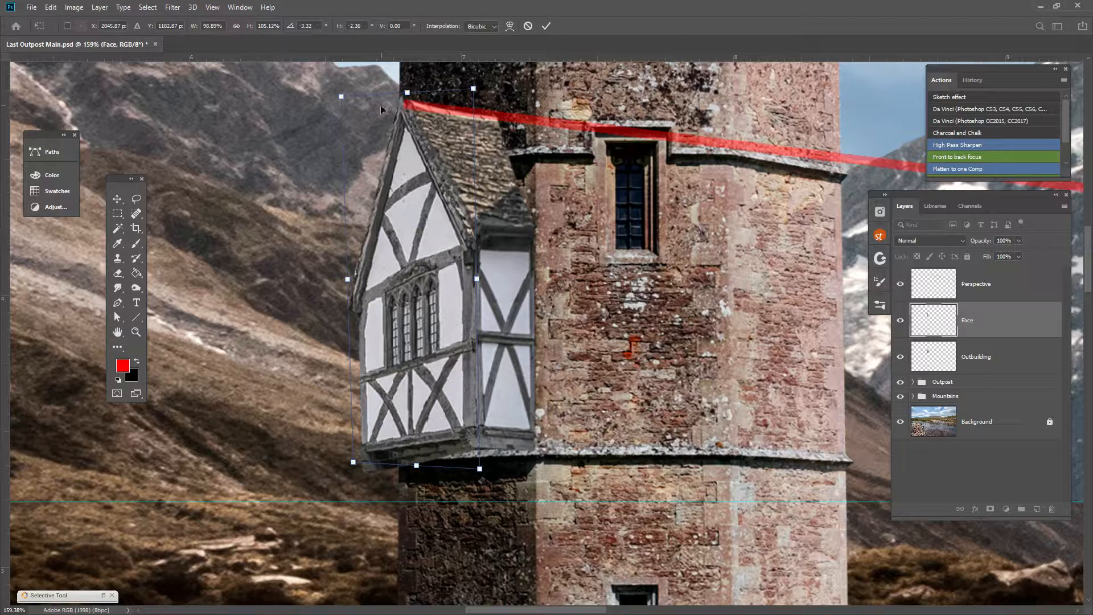
pyautogui.moveTo(409, 95); pyautogui.dragTo(415, 95)
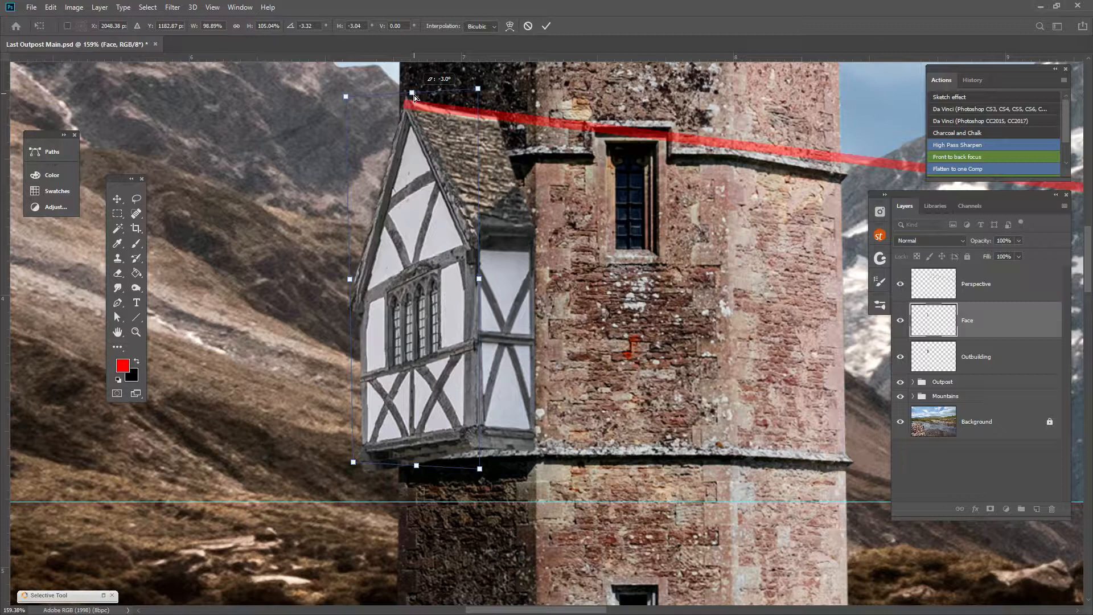
pyautogui.moveTo(480, 90); pyautogui.dragTo(483, 88)
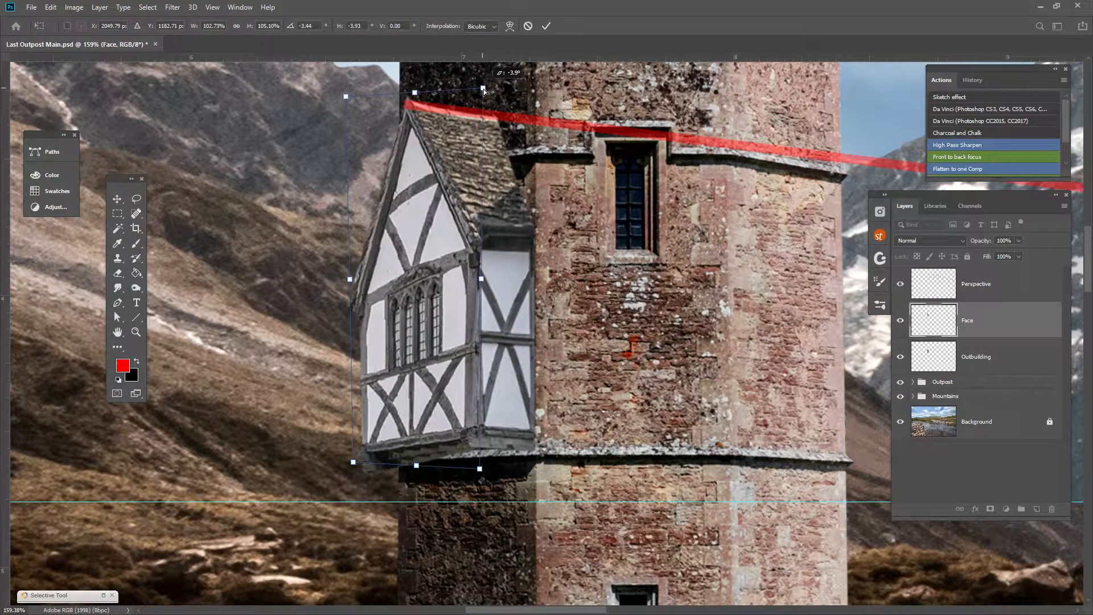
pyautogui.moveTo(487, 279); pyautogui.dragTo(481, 271)
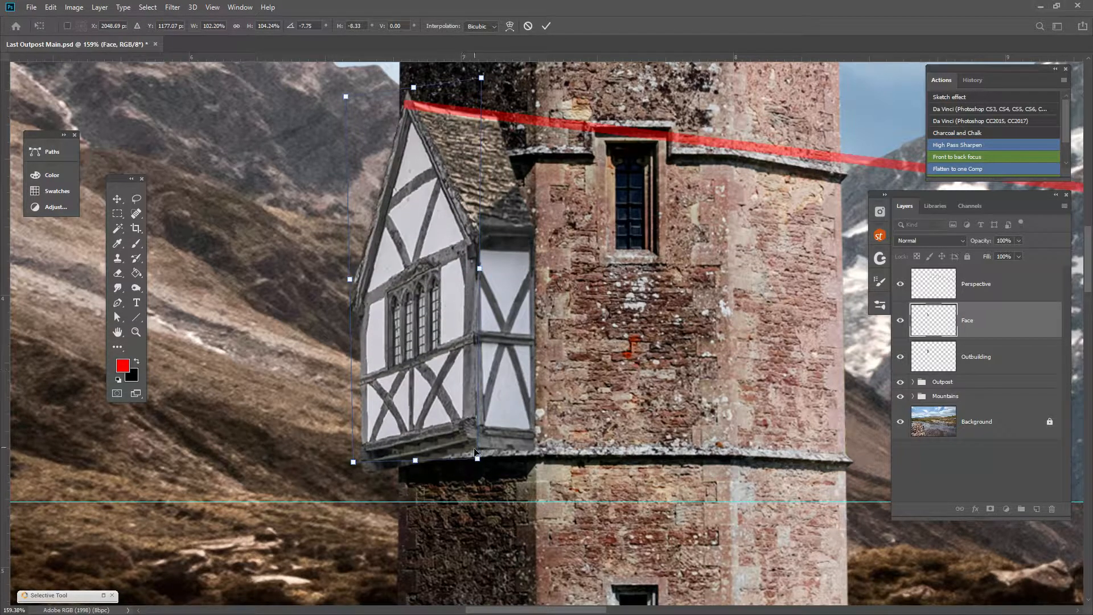
pyautogui.press('Return')
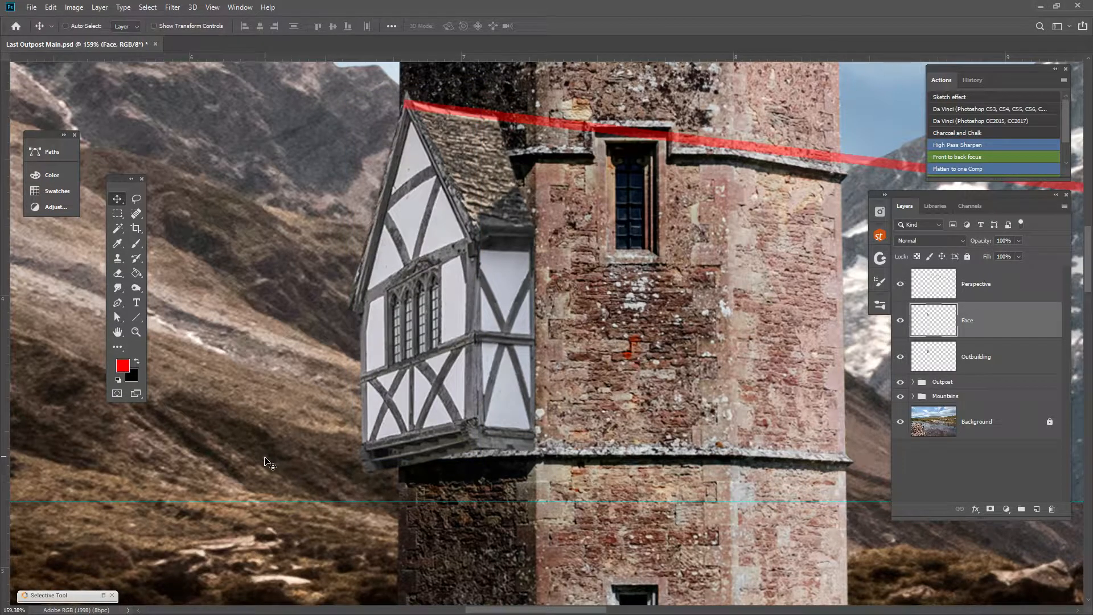
# Merge the Face and Outbuilding layers into one layer and add a white layer mask to it
pyautogui.keyDown('ctrl'); pyautogui.click(989, 362); pyautogui.keyUp('ctrl')
pyautogui.rightClick(989, 362)
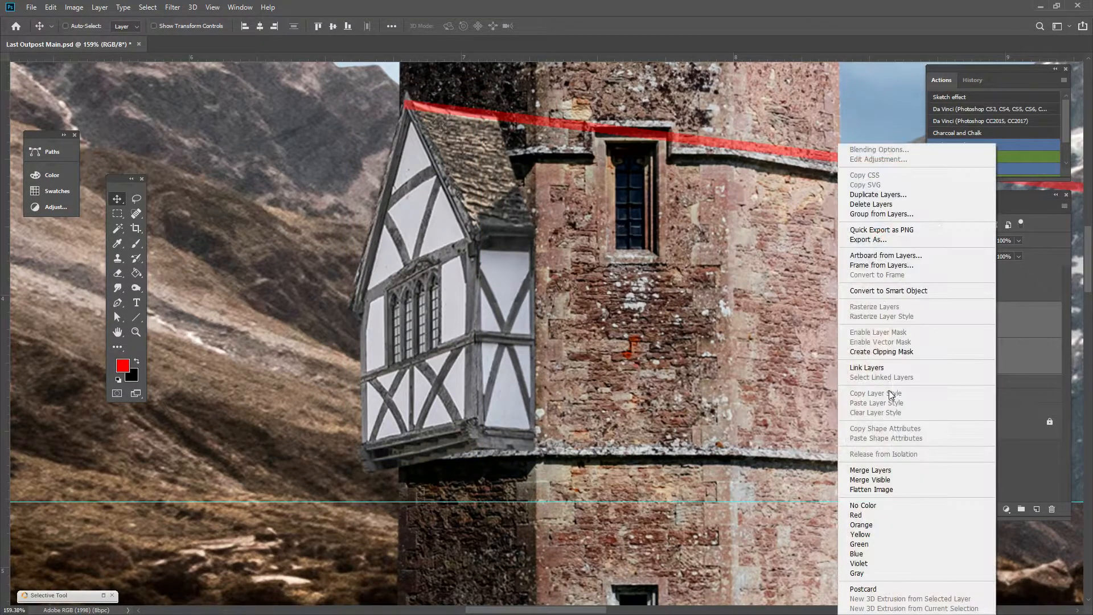
pyautogui.click(890, 471)
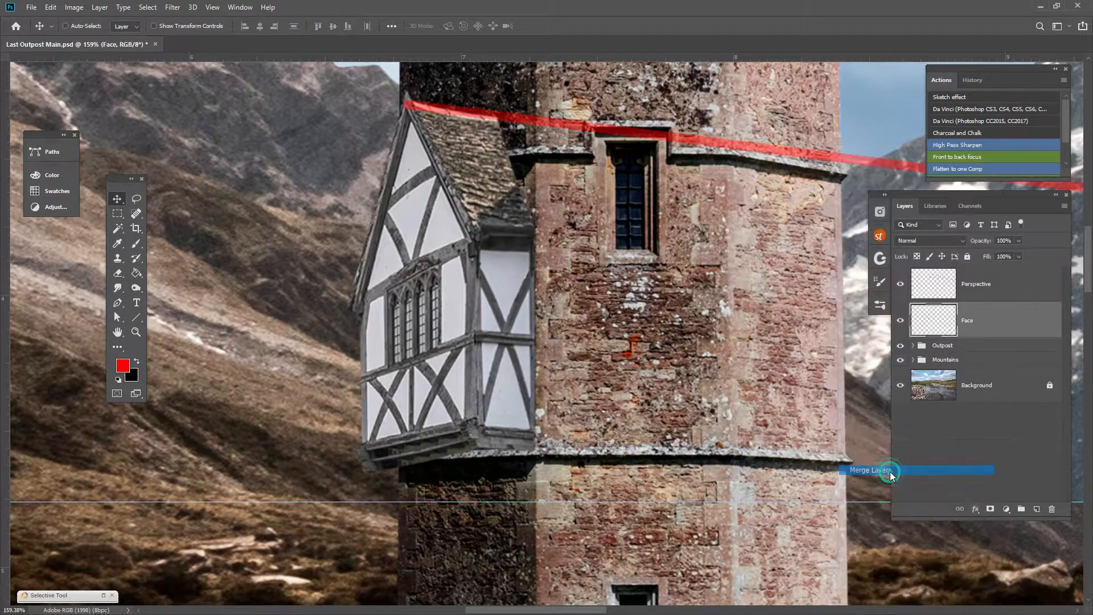
pyautogui.click(992, 509)
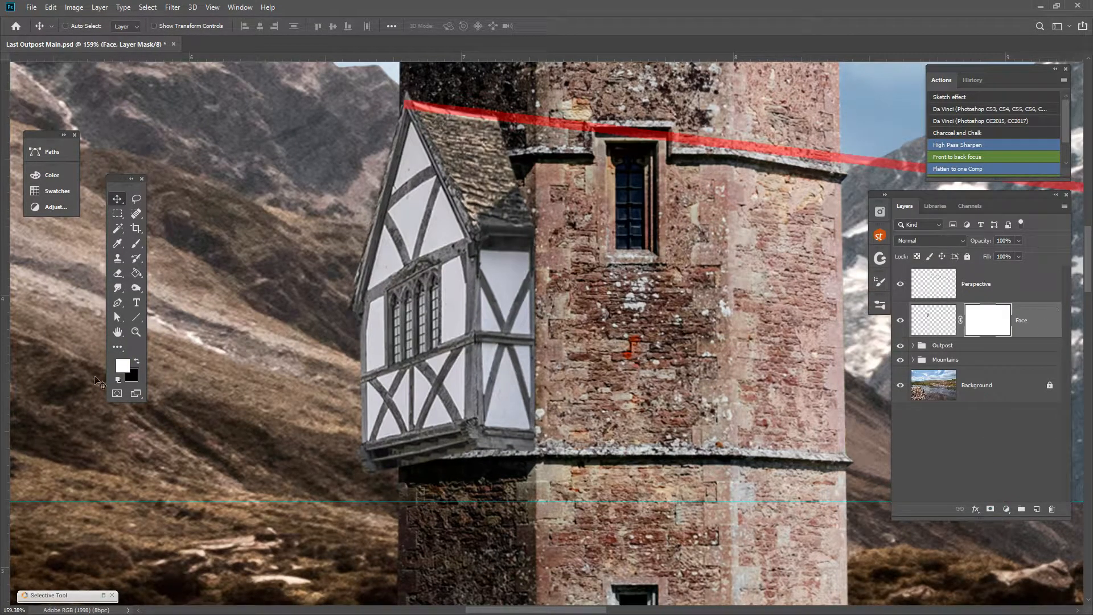
# Mask out the beams hanging beneath the house along the tower ledge with a black brush at size 15
pyautogui.click(137, 243)
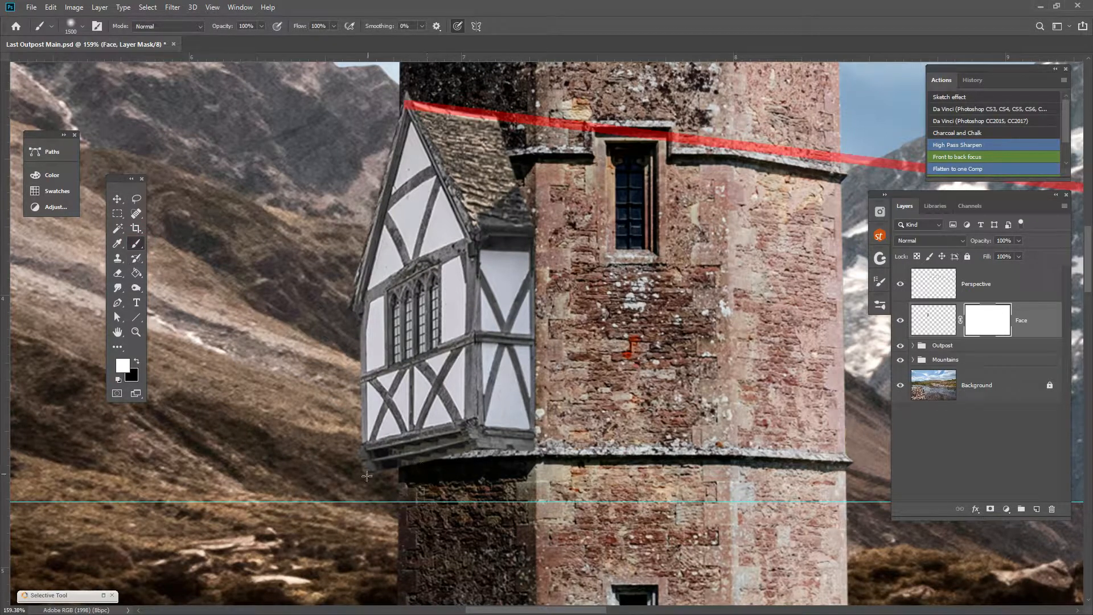
pyautogui.click(136, 362)
pyautogui.press('Tab')
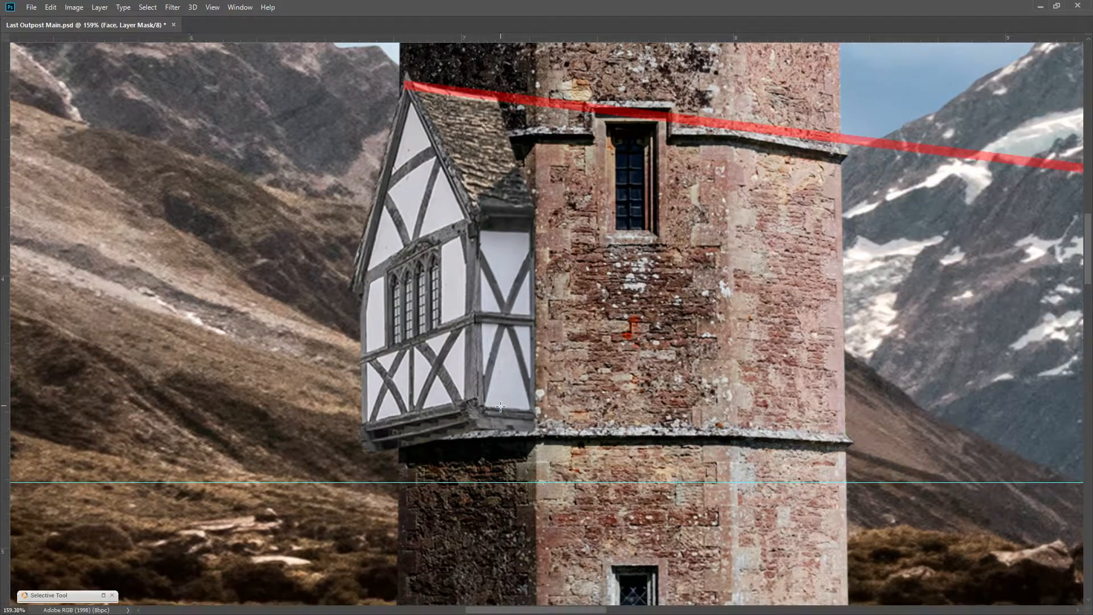
pyautogui.press('Tab')
pyautogui.press('[')
pyautogui.press('[')
pyautogui.press('[')
pyautogui.press('[')
pyautogui.press('[')
pyautogui.press('[')
pyautogui.press('[')
pyautogui.press('[')
pyautogui.press('[')
pyautogui.press('[')
pyautogui.press('[')
pyautogui.press('[')
pyautogui.press('[')
pyautogui.press('[')
pyautogui.press('[')
pyautogui.press('[')
pyautogui.press('[')
pyautogui.press('[')
pyautogui.press('[')
pyautogui.press('[')
pyautogui.press('[')
pyautogui.press('[')
pyautogui.press('[')
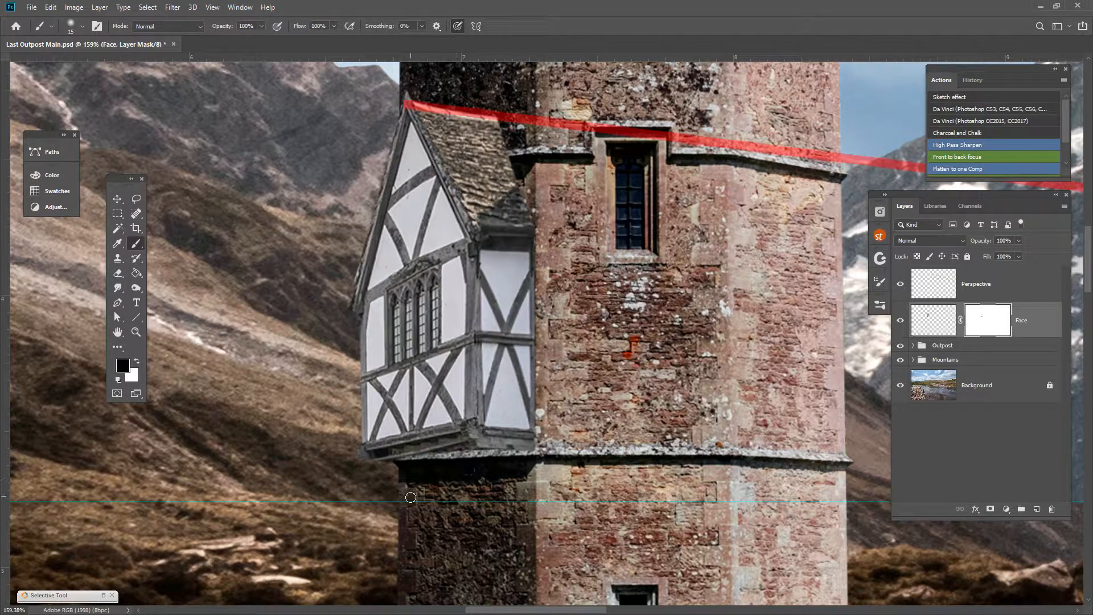
pyautogui.scroll(2, 279, 590)
pyautogui.scroll(1, 276, 574)
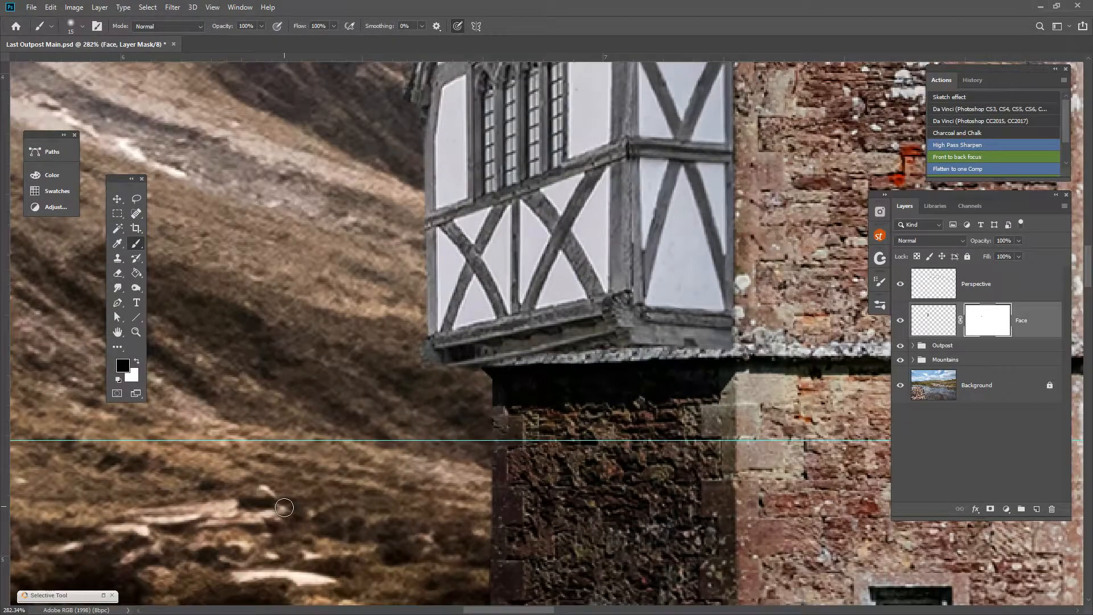
pyautogui.moveTo(501, 360)
pyautogui.mouseDown()
pyautogui.moveTo(579, 339)
pyautogui.moveTo(585, 349)
pyautogui.moveTo(604, 336)
pyautogui.moveTo(586, 375)
pyautogui.moveTo(639, 382)
pyautogui.moveTo(617, 358)
pyautogui.moveTo(635, 367)
pyautogui.moveTo(628, 343)
pyautogui.moveTo(739, 354)
pyautogui.moveTo(620, 341)
pyautogui.mouseUp()
pyautogui.moveTo(687, 343); pyautogui.dragTo(655, 342)
pyautogui.click(488, 375)
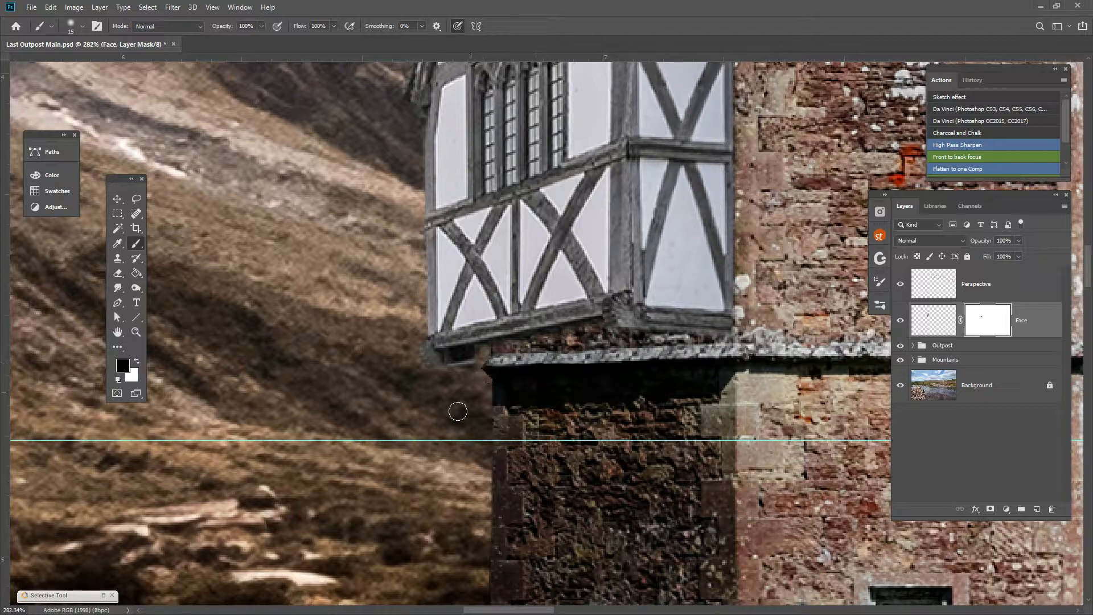
# Mask the leftover beam fragment at the ledge's outer corner with the black brush enlarged to size 20
pyautogui.scroll(-5, 462, 354)
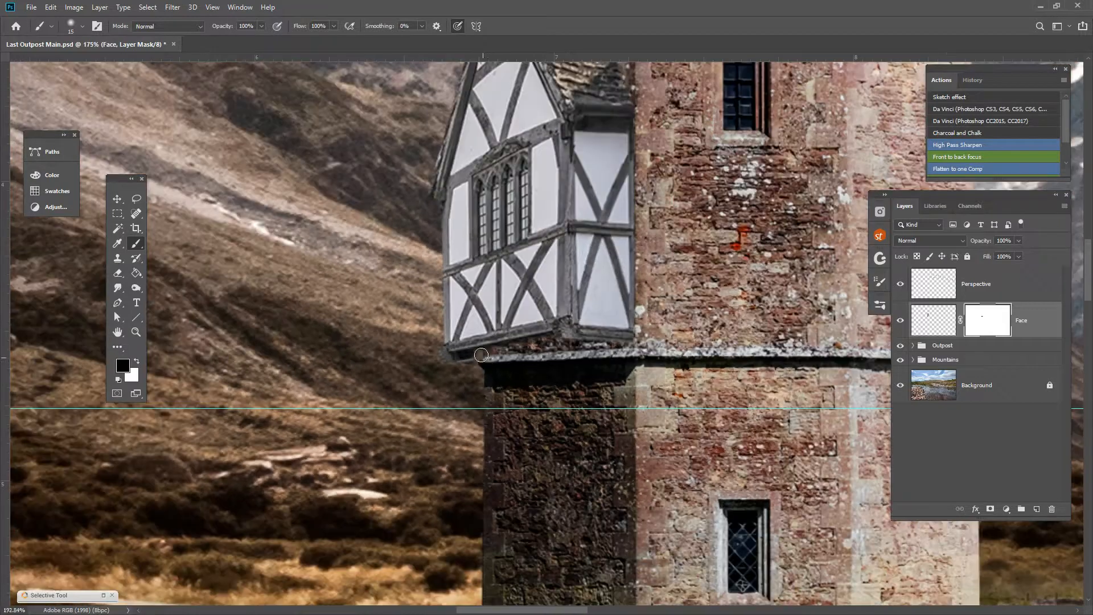
pyautogui.scroll(4, 483, 358)
pyautogui.press(']')
pyautogui.moveTo(493, 365); pyautogui.dragTo(477, 370)
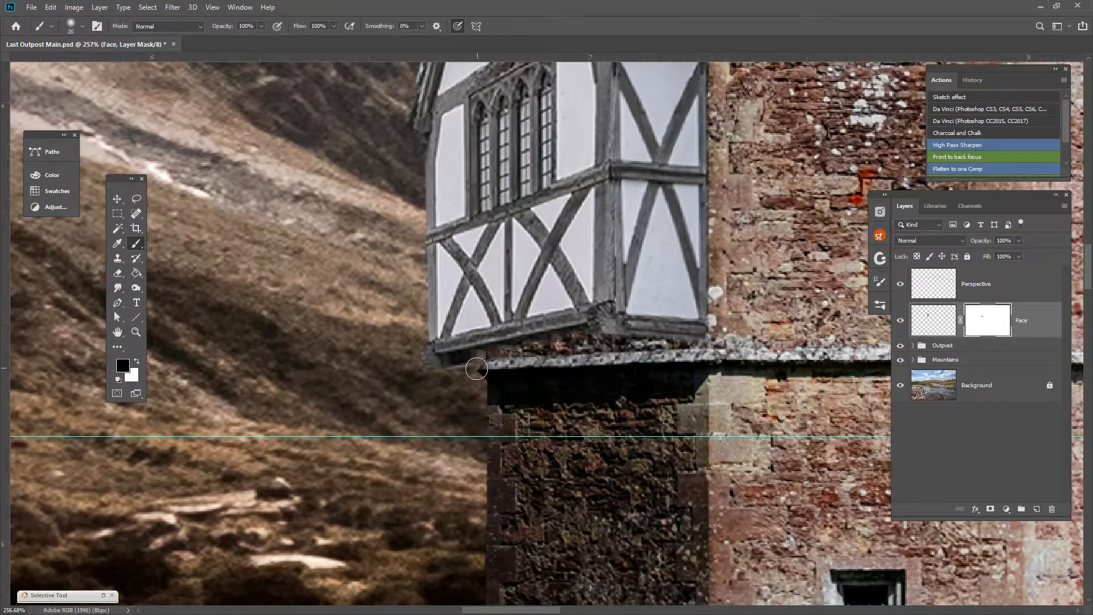
# Reduce the mask brush to size 10 and switch its painting colour to white
pyautogui.press('[')
pyautogui.press('[')
pyautogui.press('x')
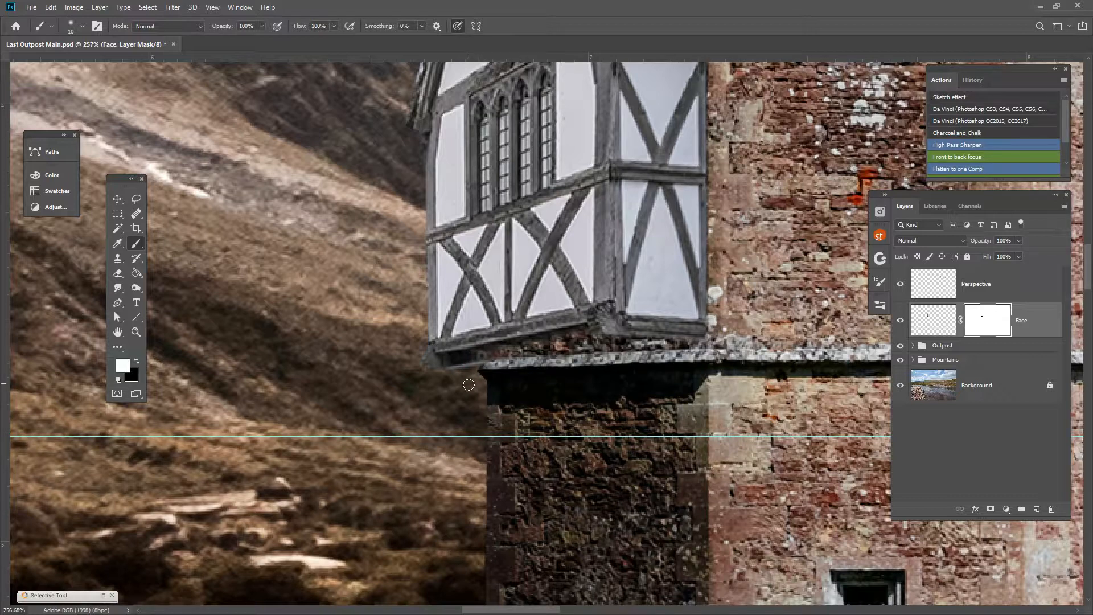
# Examine how the house's roof, side wall and base sit against the tower and its ledges
pyautogui.scroll(-3, 426, 360)
pyautogui.scroll(-2, 378, 481)
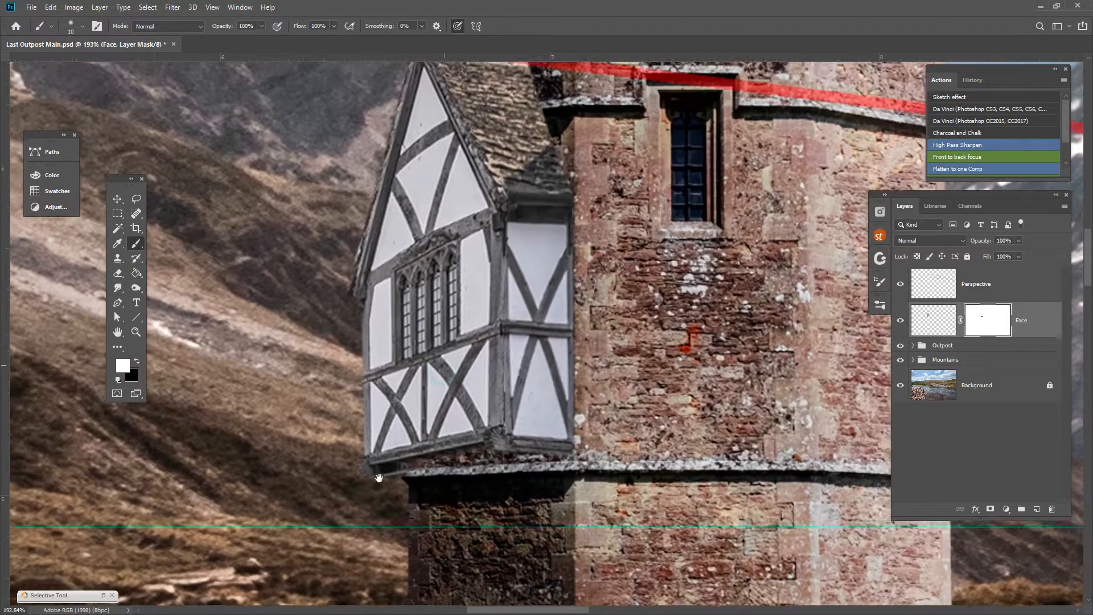
pyautogui.scroll(-2, 350, 461)
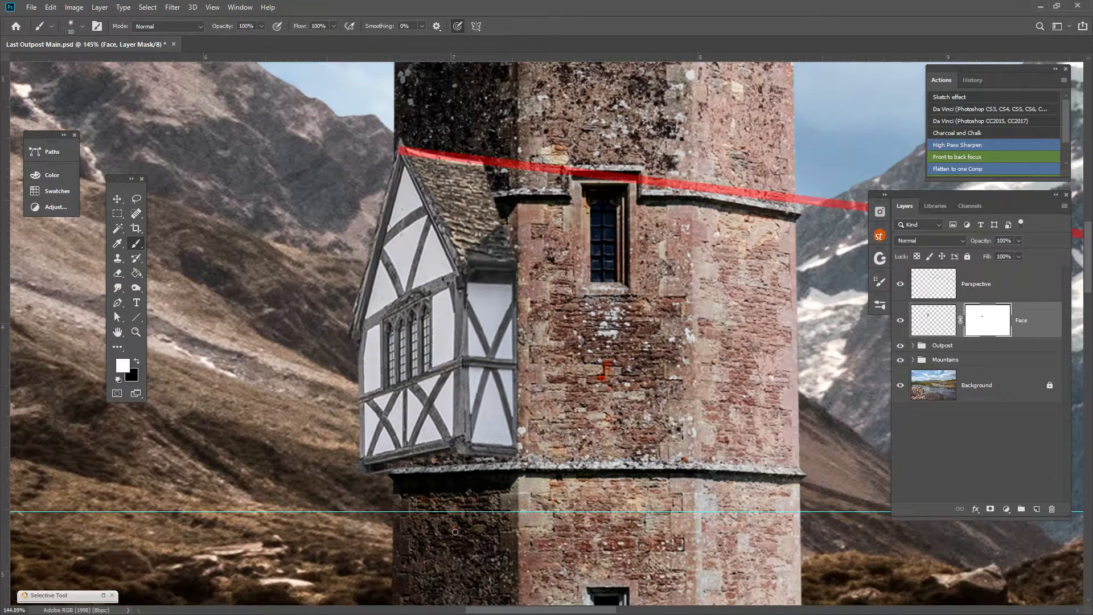
pyautogui.scroll(-1, 455, 468)
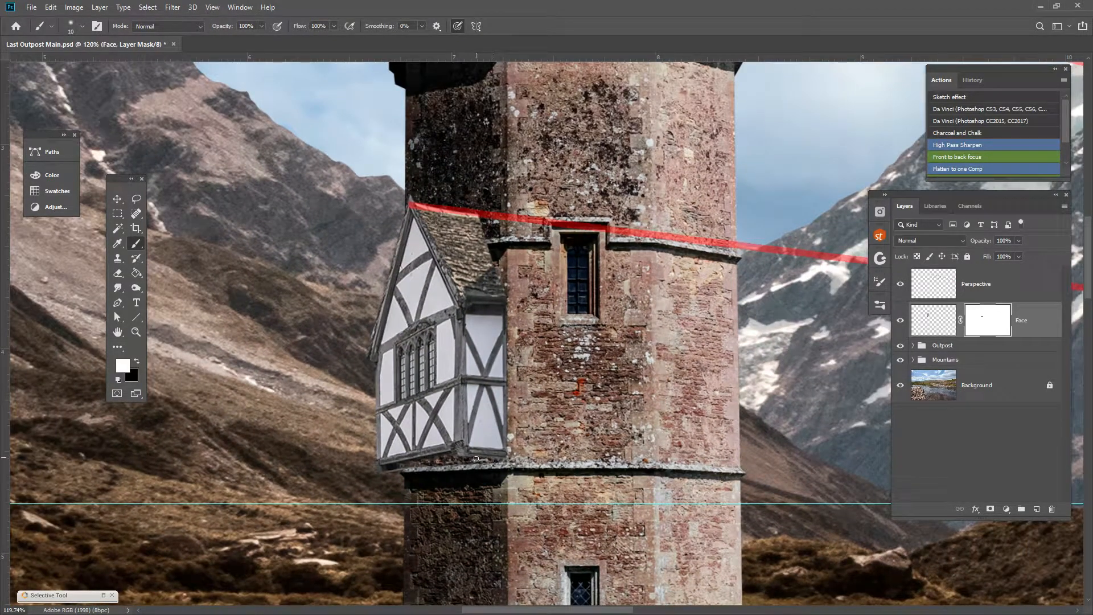
pyautogui.scroll(4, 399, 342)
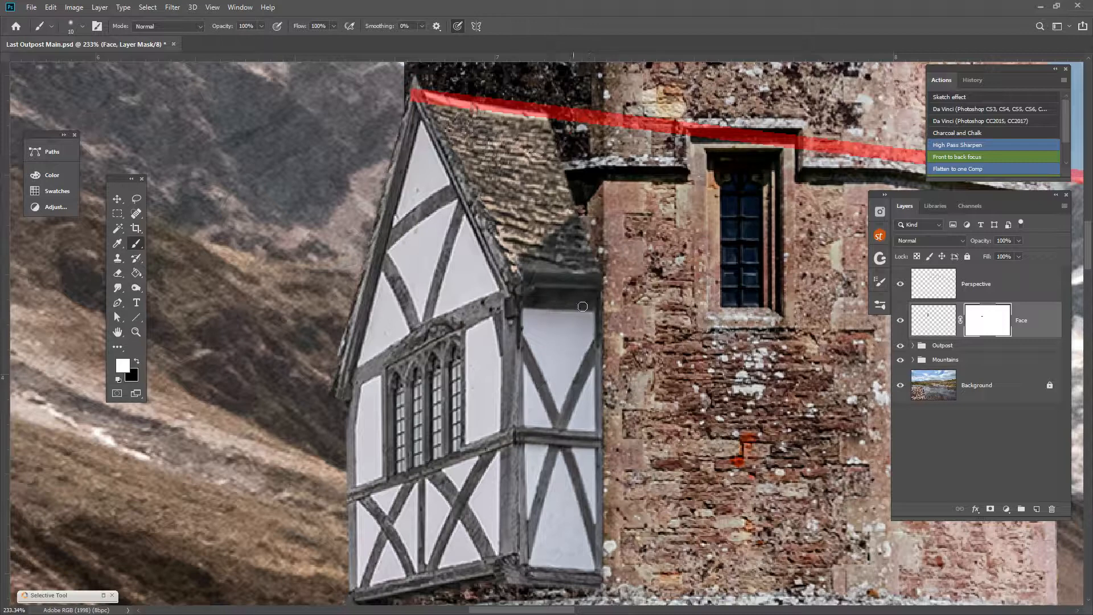
pyautogui.scroll(-3, 590, 503)
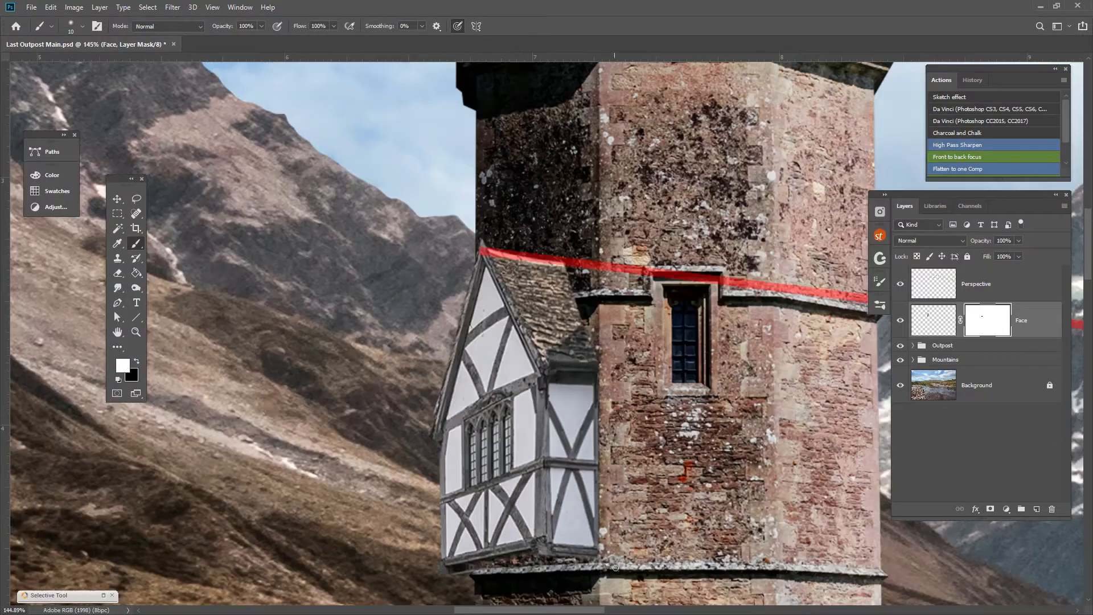
pyautogui.moveTo(609, 554); pyautogui.dragTo(531, 423)
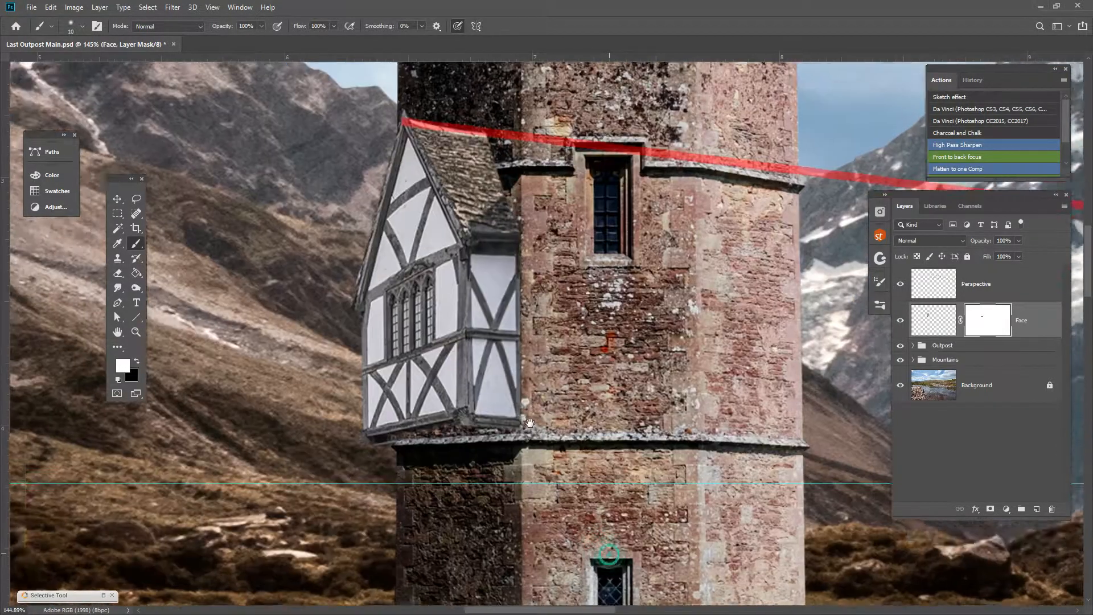
pyautogui.moveTo(346, 403); pyautogui.dragTo(311, 345)
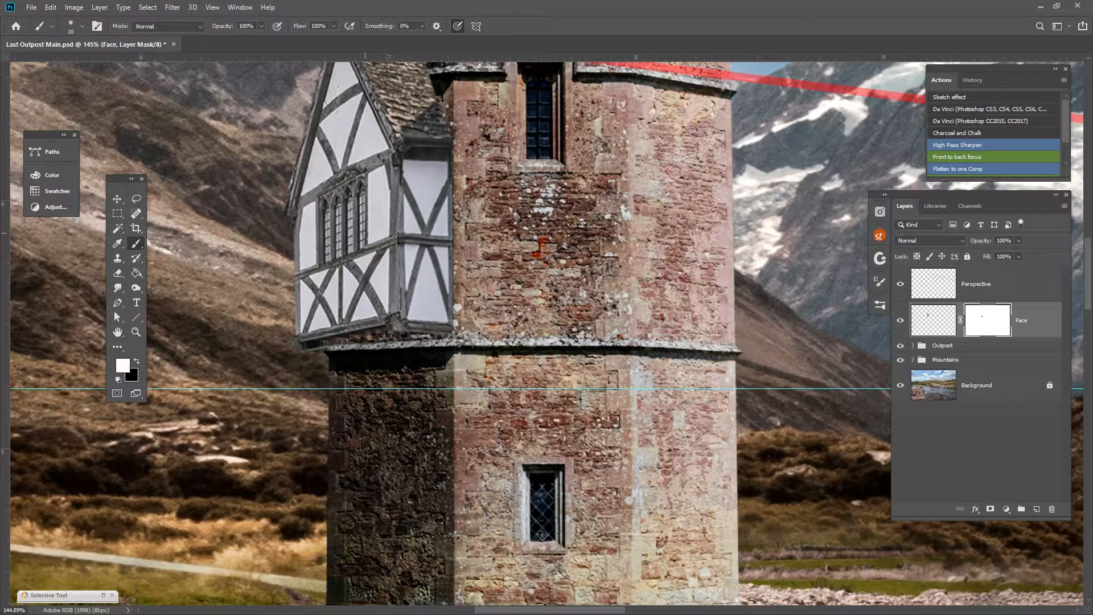
pyautogui.moveTo(386, 230); pyautogui.dragTo(425, 376)
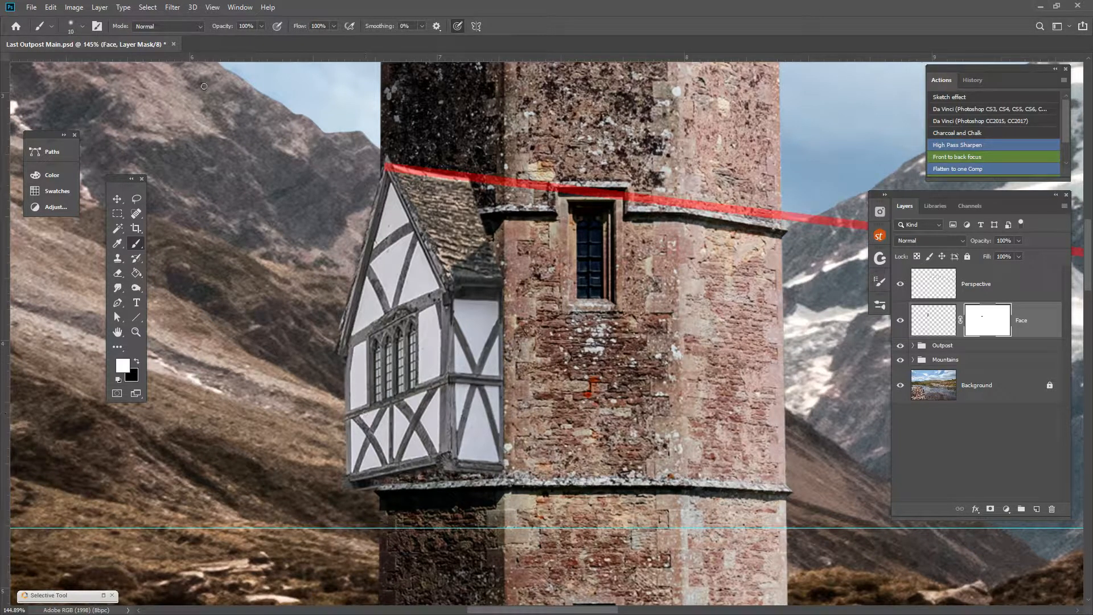
# Start a Puppet Warp on the Face layer's image and pin the house's roof peak, ridge end and eaves
pyautogui.click(51, 7)
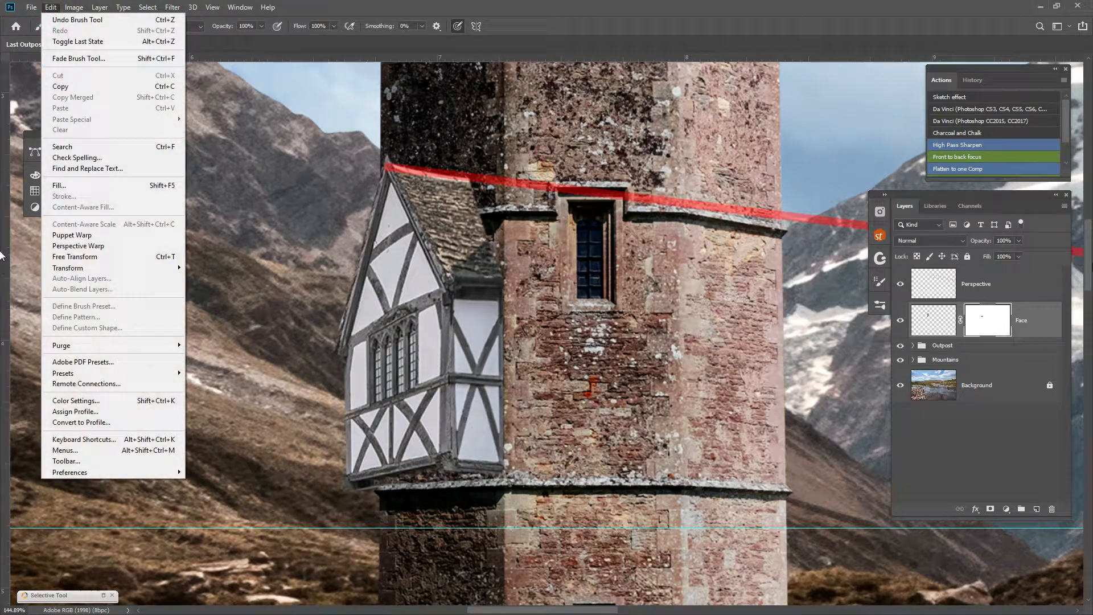
pyautogui.click(934, 319)
pyautogui.click(934, 319)
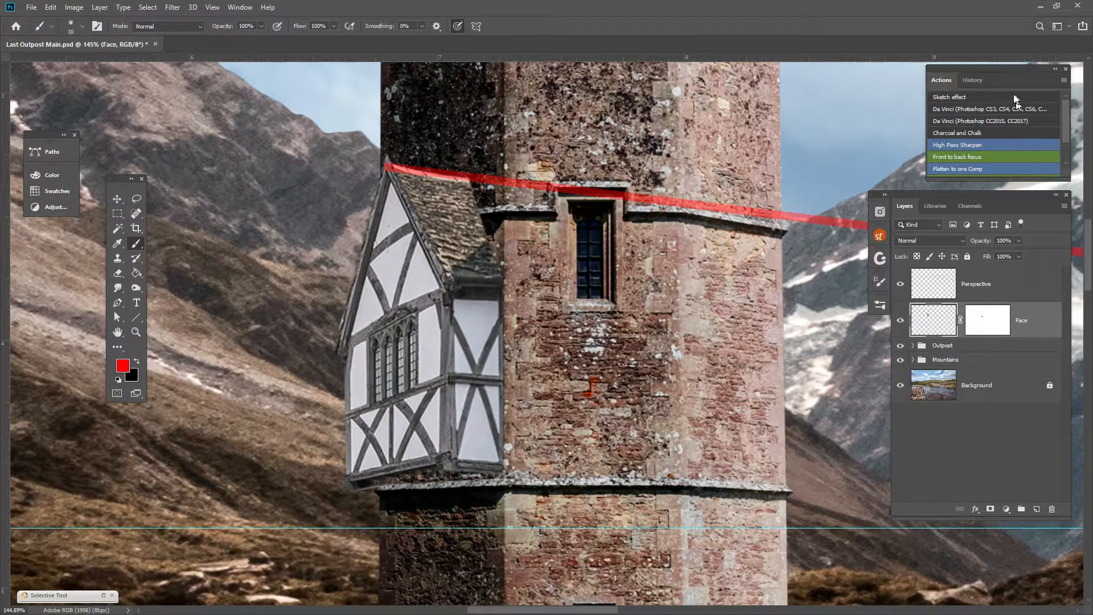
pyautogui.click(50, 7)
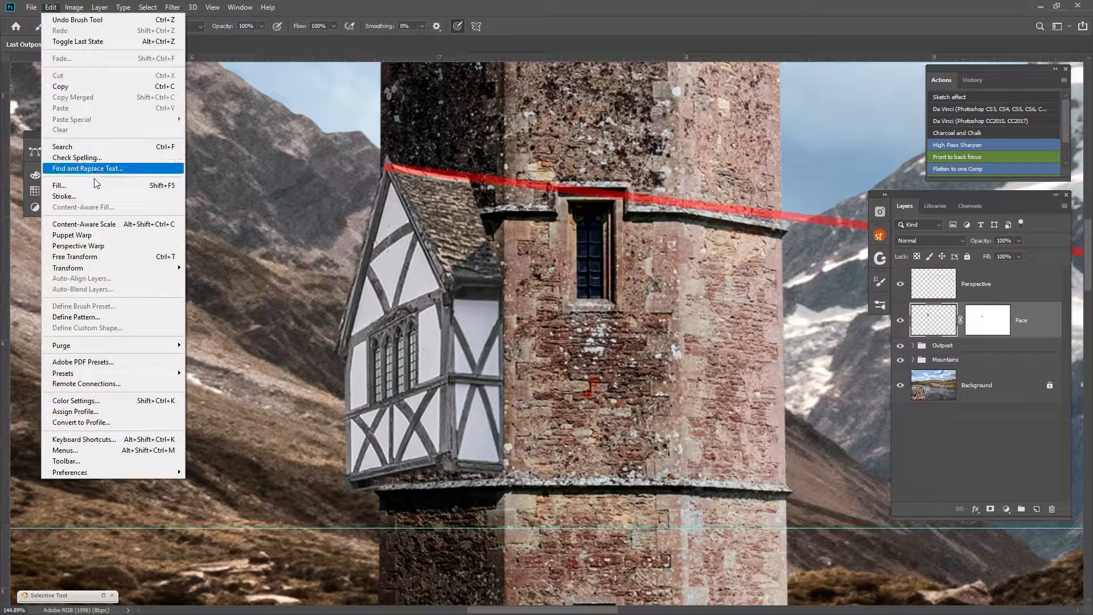
pyautogui.click(98, 239)
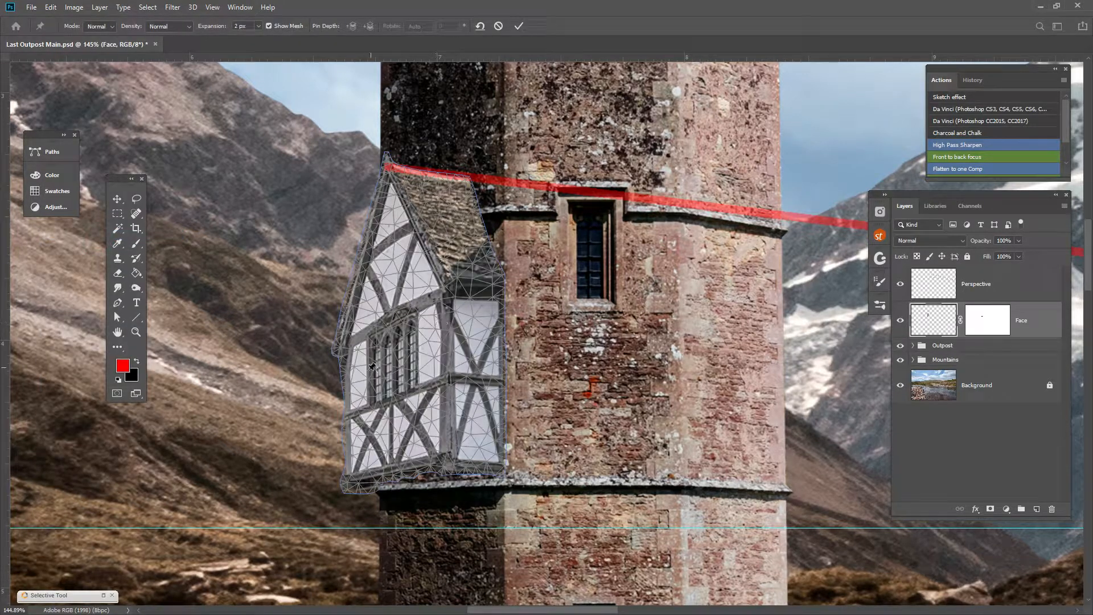
pyautogui.click(349, 339)
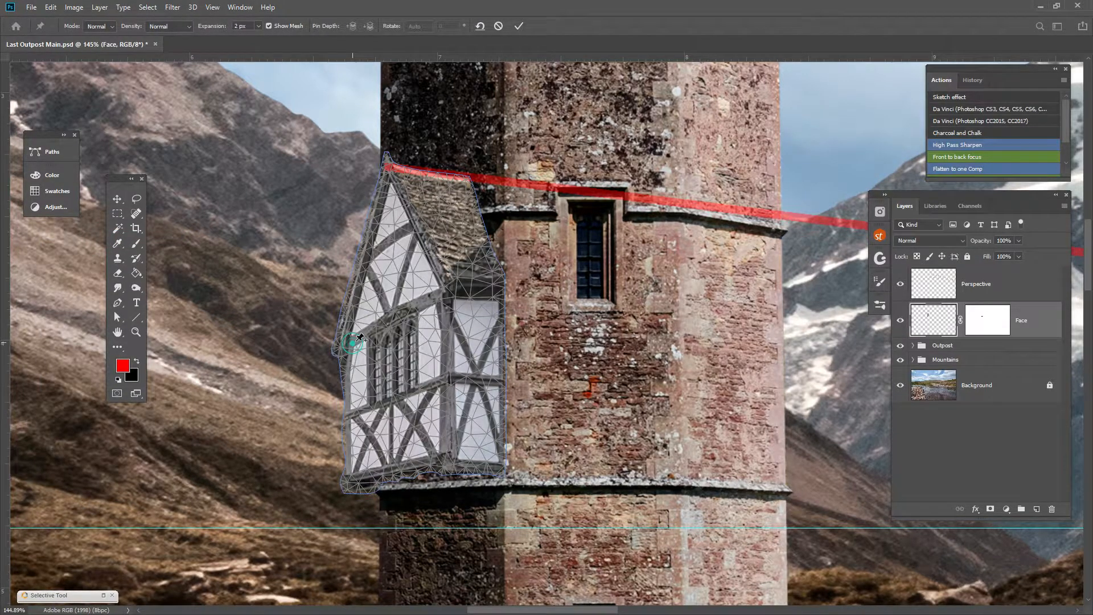
pyautogui.click(446, 284)
pyautogui.click(496, 275)
pyautogui.click(385, 162)
pyautogui.click(463, 177)
# Pin and adjust the corner post, left wall and base so the base runs flatter along the ledge, and apply the warp
pyautogui.moveTo(446, 378); pyautogui.dragTo(454, 396)
pyautogui.moveTo(501, 489); pyautogui.dragTo(499, 483)
pyautogui.moveTo(351, 483); pyautogui.dragTo(356, 476)
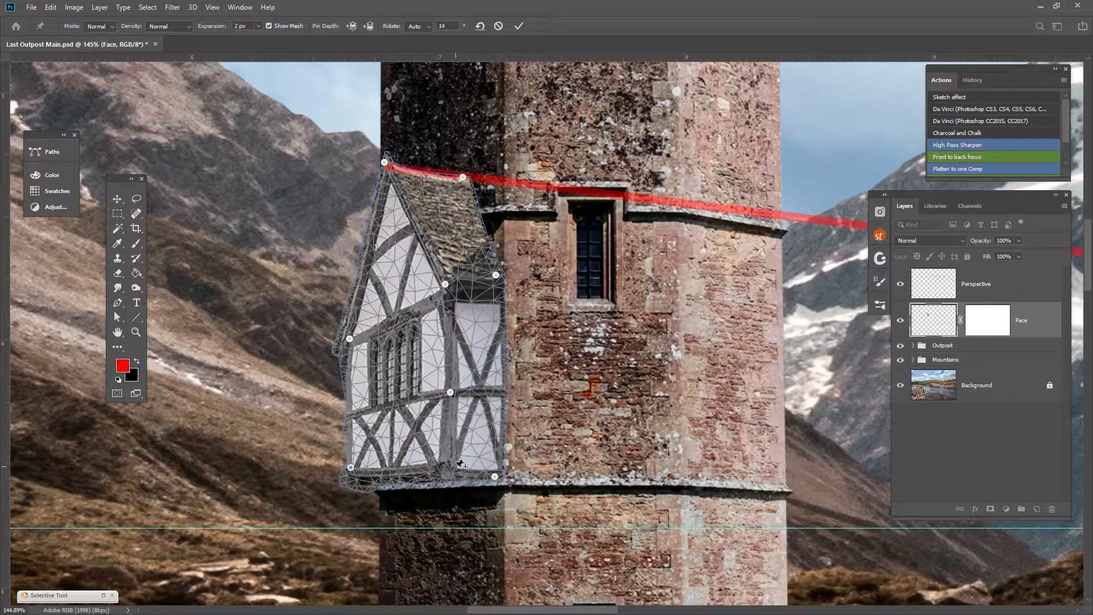
pyautogui.moveTo(448, 480); pyautogui.dragTo(448, 475)
pyautogui.moveTo(355, 418); pyautogui.dragTo(353, 415)
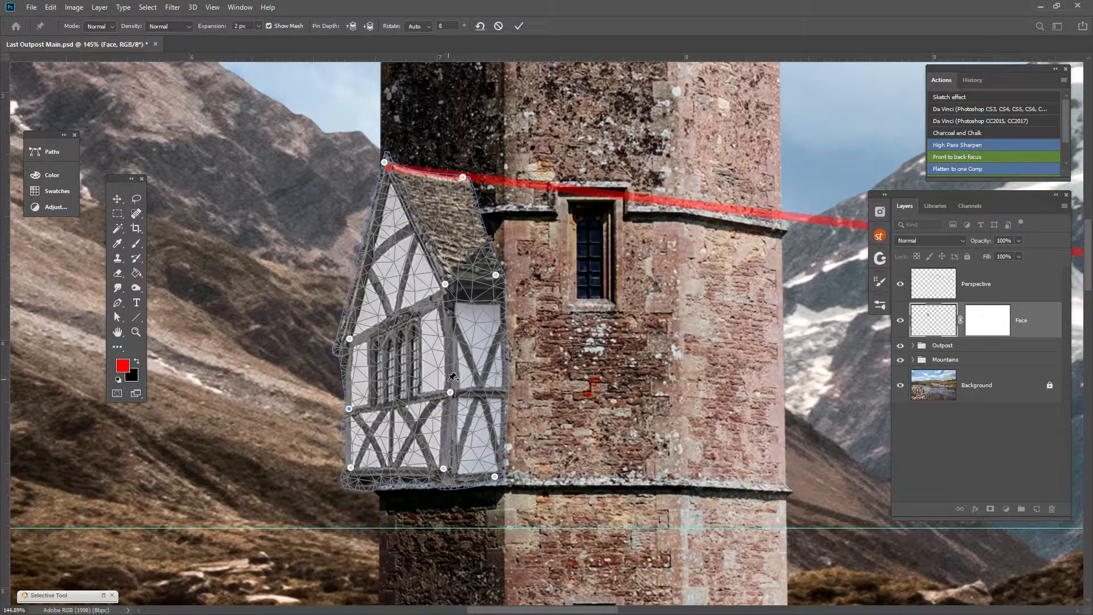
pyautogui.press('Return')
pyautogui.press('b')
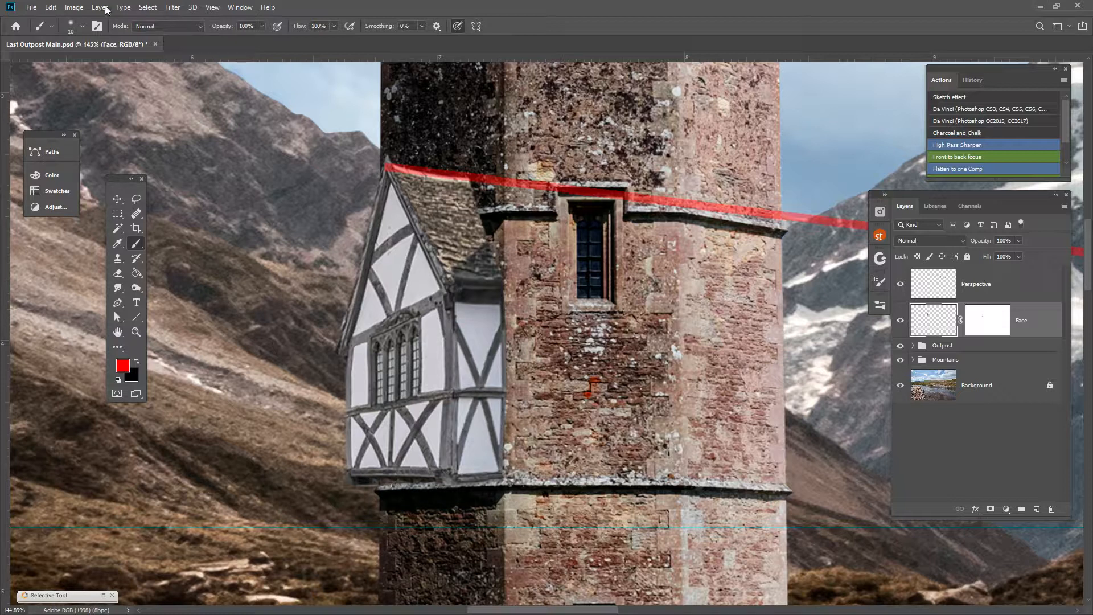
# Start another Puppet Warp on the Face layer and pin its eaves, left wall, roof peak, ridge end and upper side wall
pyautogui.click(50, 8)
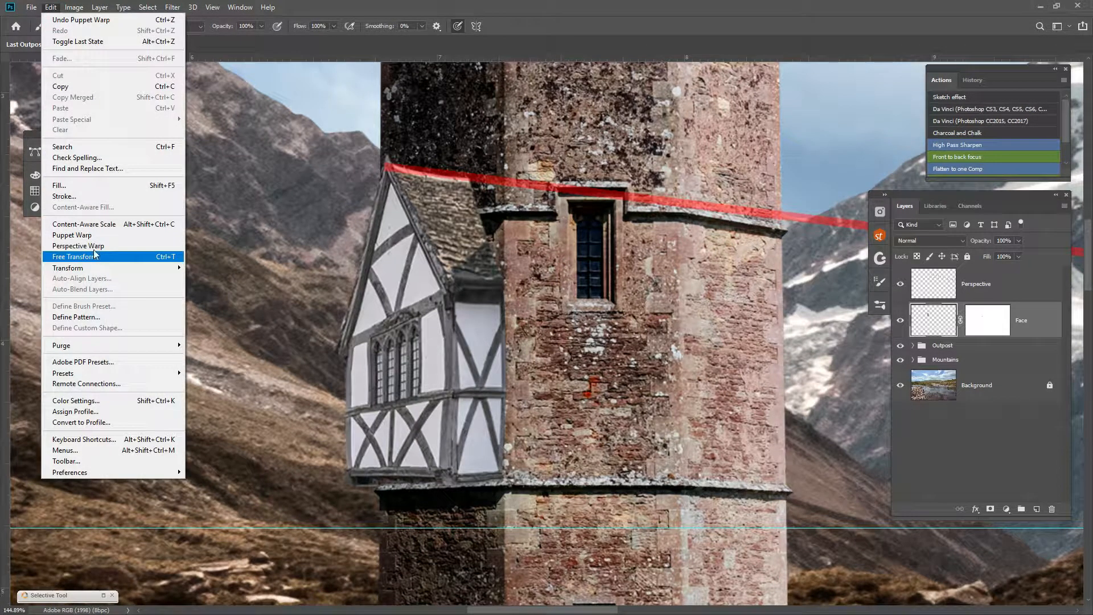
pyautogui.click(73, 235)
pyautogui.click(442, 293)
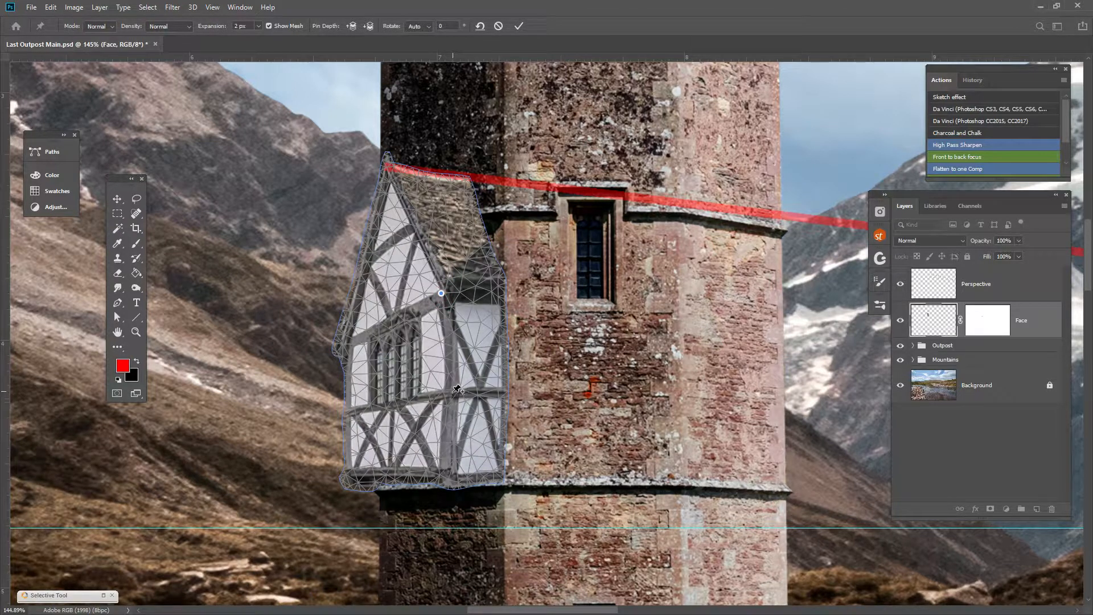
pyautogui.click(347, 408)
pyautogui.click(345, 338)
pyautogui.click(387, 160)
pyautogui.click(464, 177)
pyautogui.click(497, 293)
# Nudge the corner post's middle up and adjust the side wall's base at the tower, and apply the warp
pyautogui.click(450, 396)
pyautogui.moveTo(450, 395); pyautogui.dragTo(447, 388)
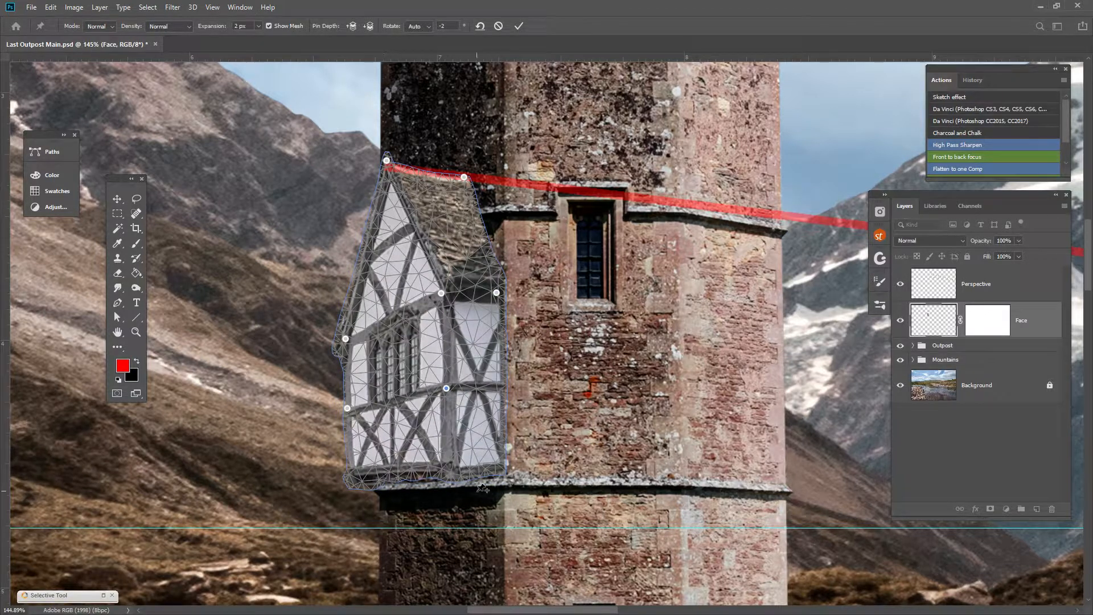
pyautogui.click(502, 474)
pyautogui.moveTo(505, 477); pyautogui.dragTo(506, 475)
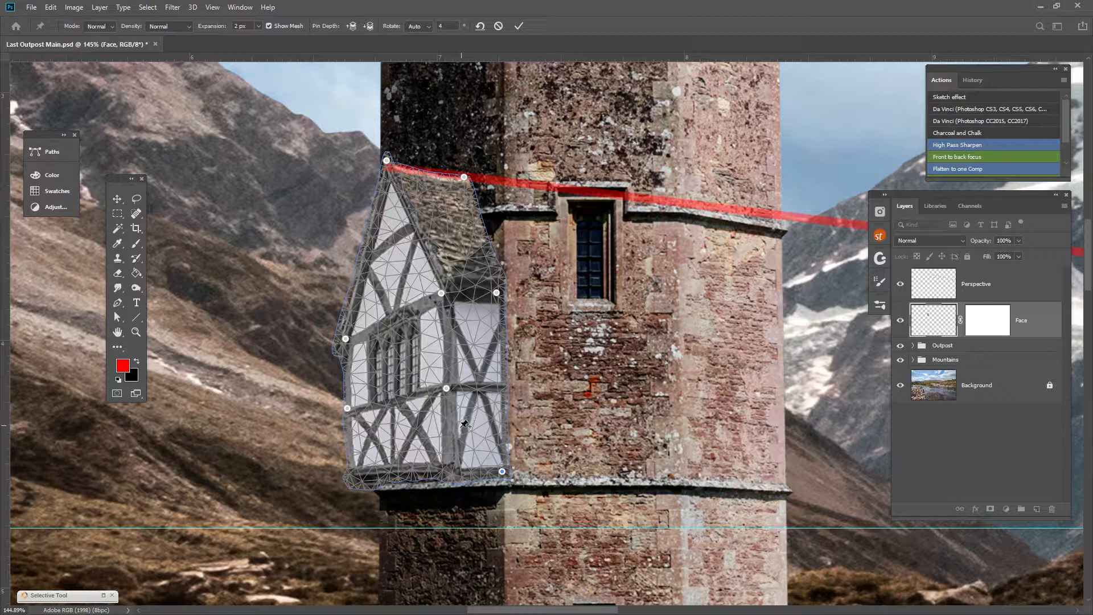
pyautogui.press('Return')
pyautogui.press('b')
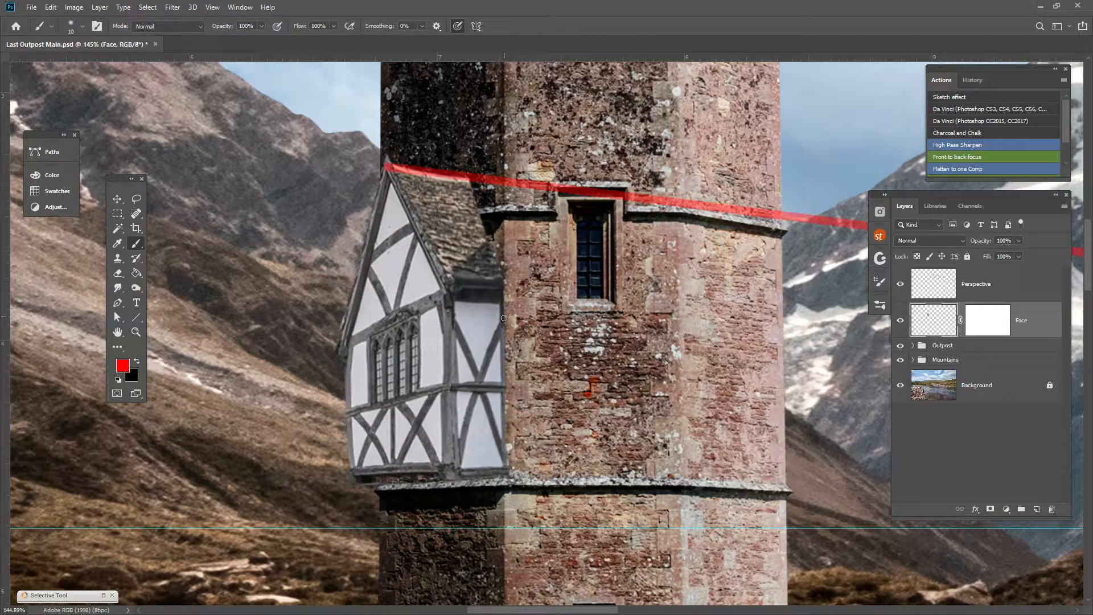
# Delete the Perspective guide layer from the document
pyautogui.scroll(-10, 529, 385)
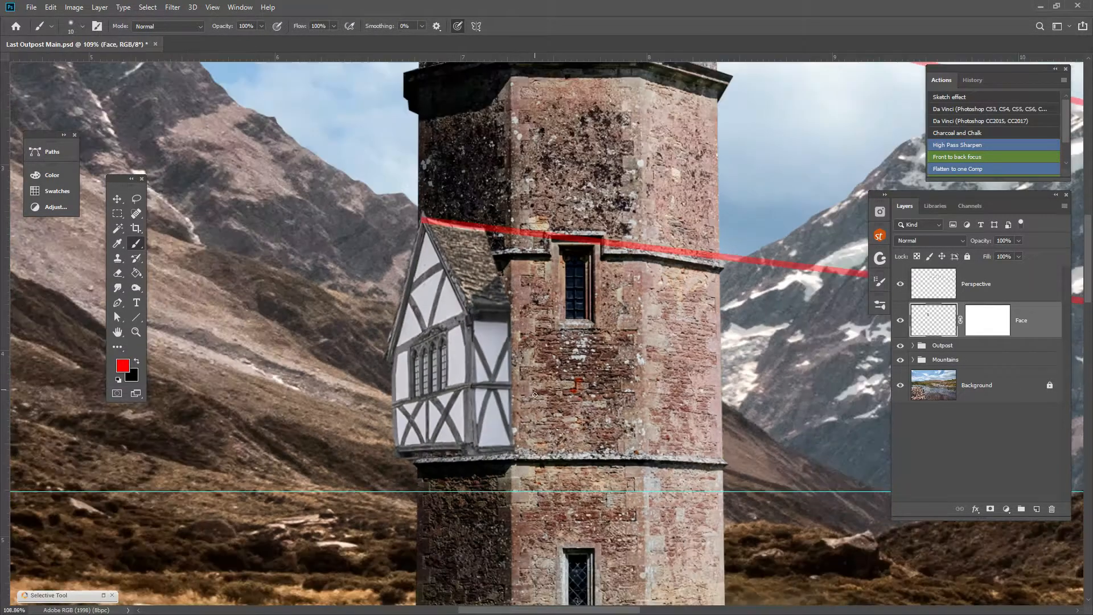
pyautogui.scroll(-3, 567, 454)
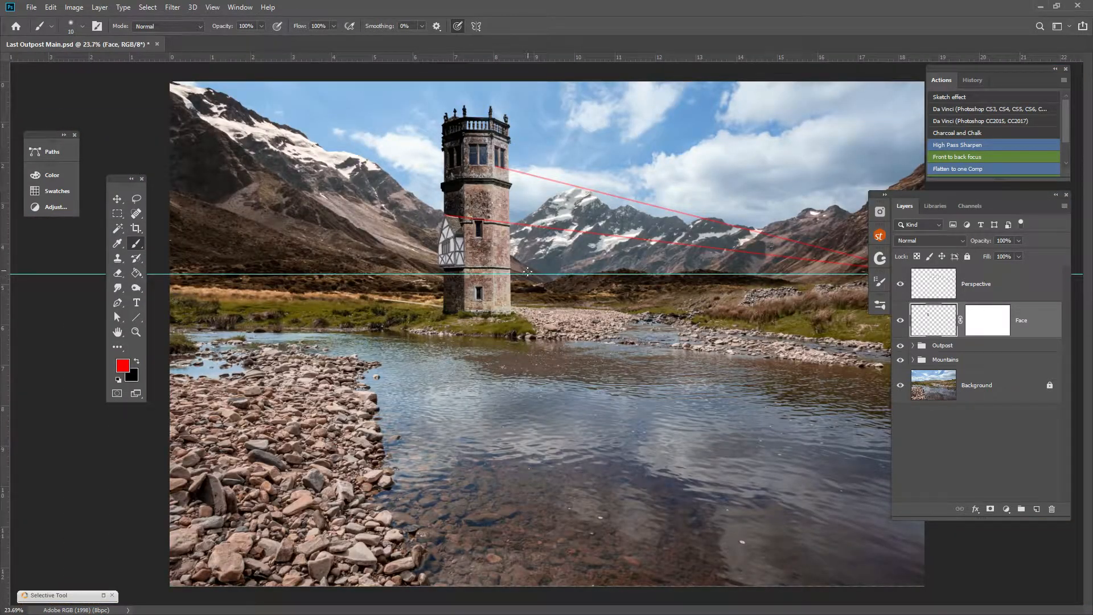
pyautogui.click(1013, 286)
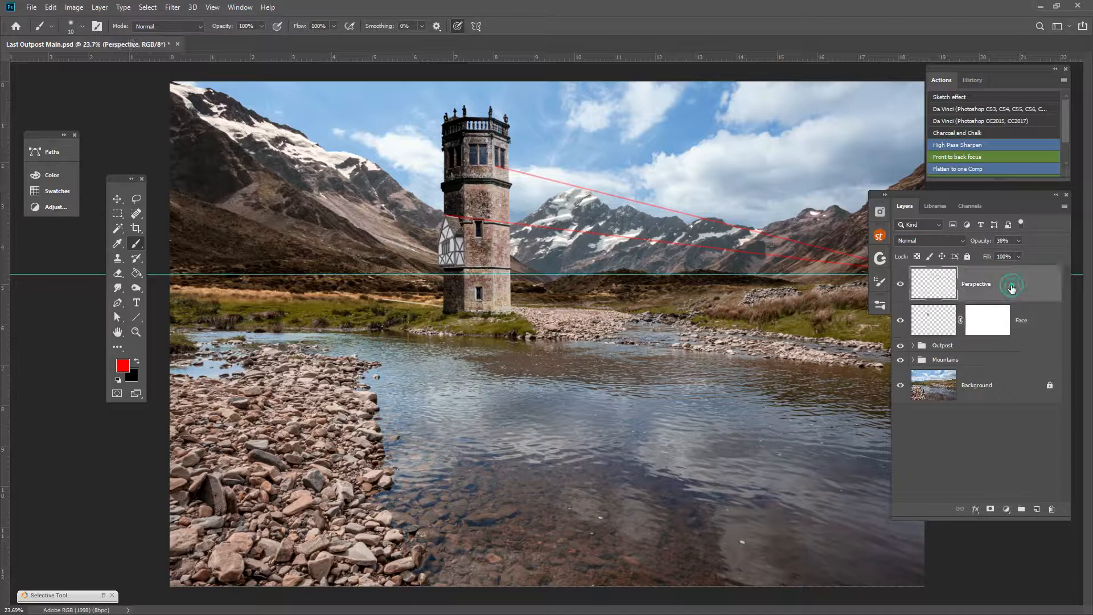
pyautogui.moveTo(1011, 285); pyautogui.dragTo(1052, 509)
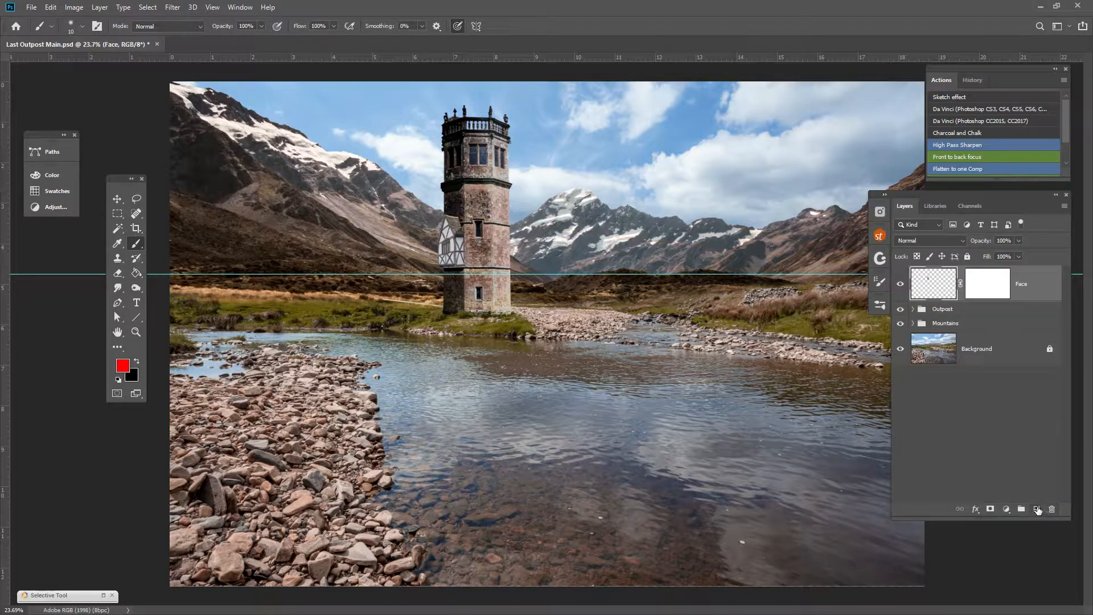
# On the Face layer mask, hide the roof ridge's end against the tower with a soft black brush at size 35
pyautogui.scroll(10, 506, 155)
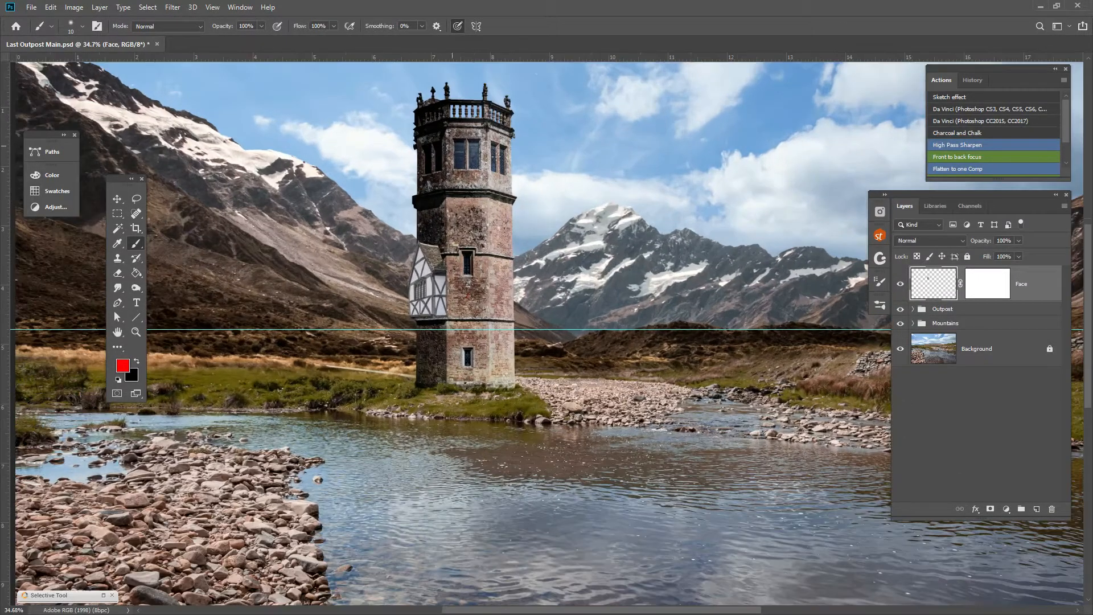
pyautogui.scroll(3, 412, 291)
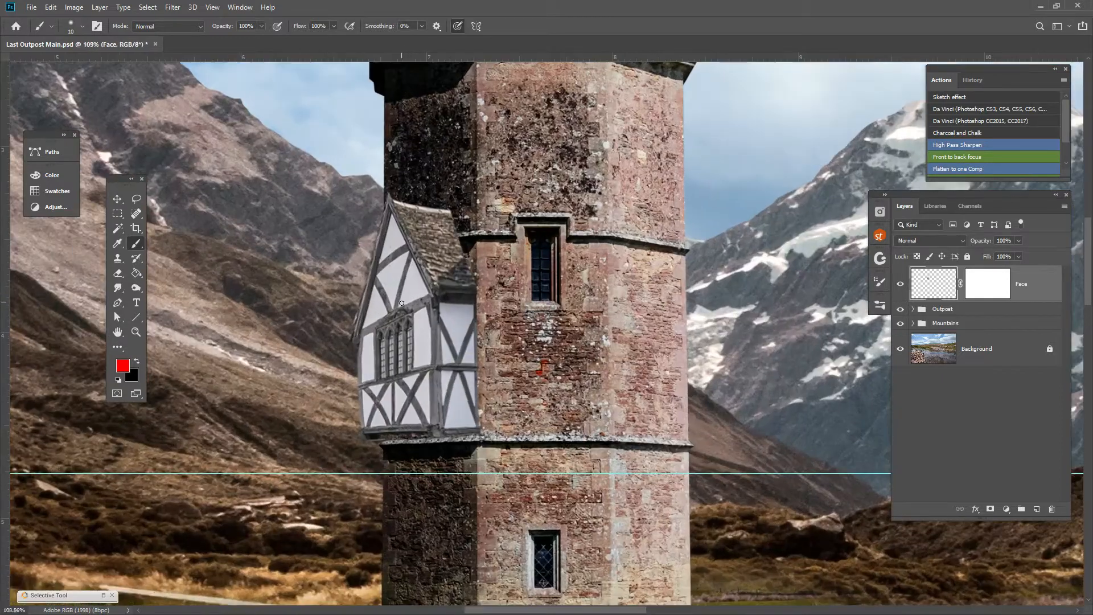
pyautogui.click(1003, 290)
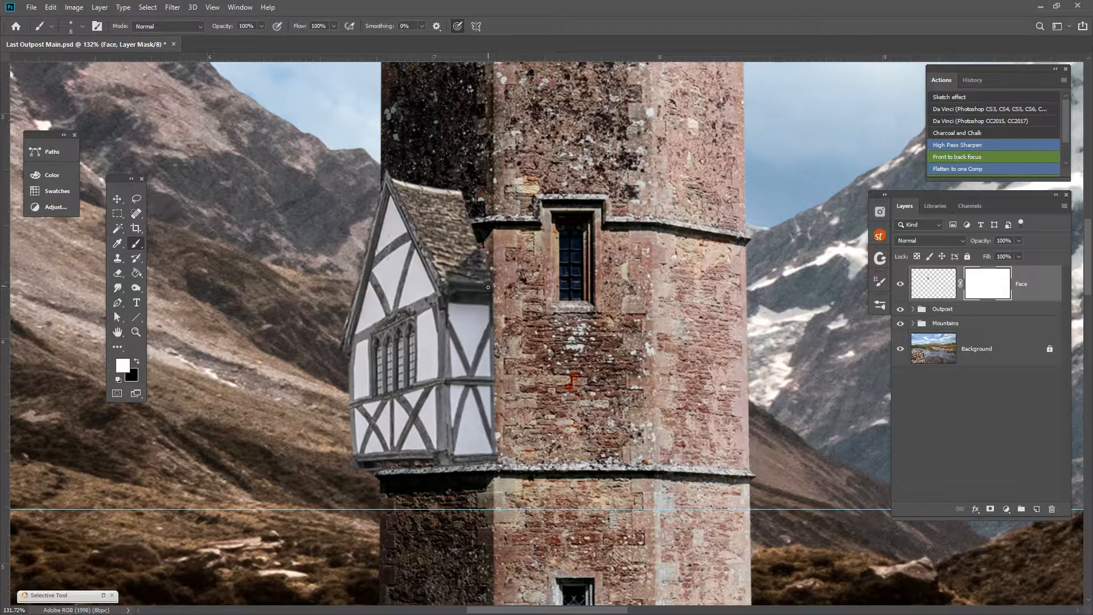
pyautogui.press(']')
pyautogui.press(']')
pyautogui.press(']')
pyautogui.press(']')
pyautogui.press(']')
pyautogui.press(']')
pyautogui.moveTo(460, 183); pyautogui.dragTo(461, 198)
pyautogui.press('x')
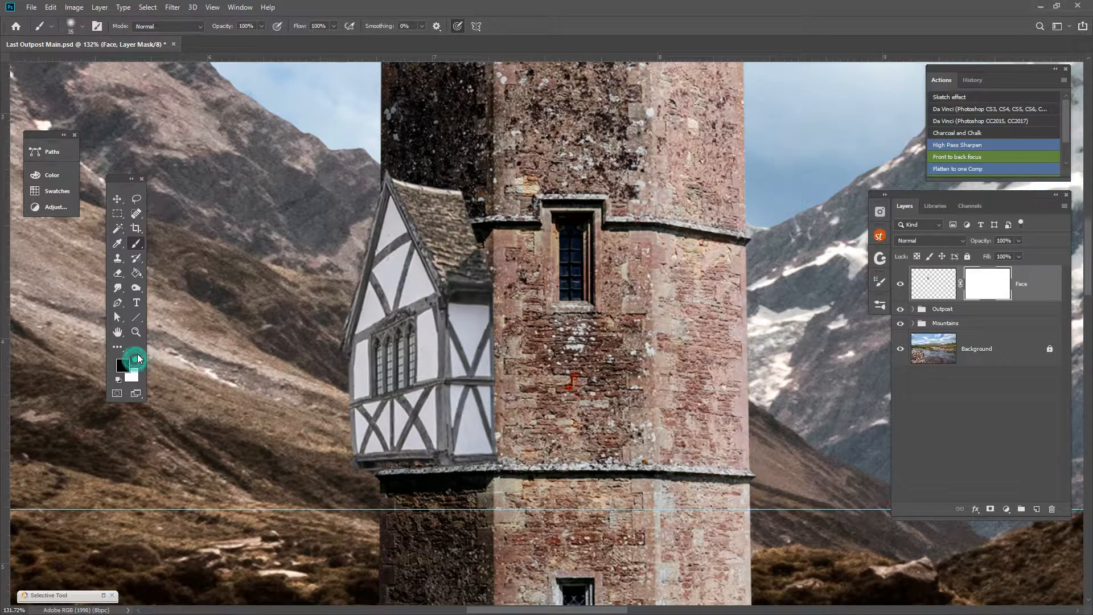
pyautogui.moveTo(462, 188)
pyautogui.mouseDown()
pyautogui.moveTo(492, 251)
pyautogui.moveTo(511, 241)
pyautogui.moveTo(428, 161)
pyautogui.moveTo(388, 164)
pyautogui.moveTo(470, 193)
pyautogui.mouseUp()
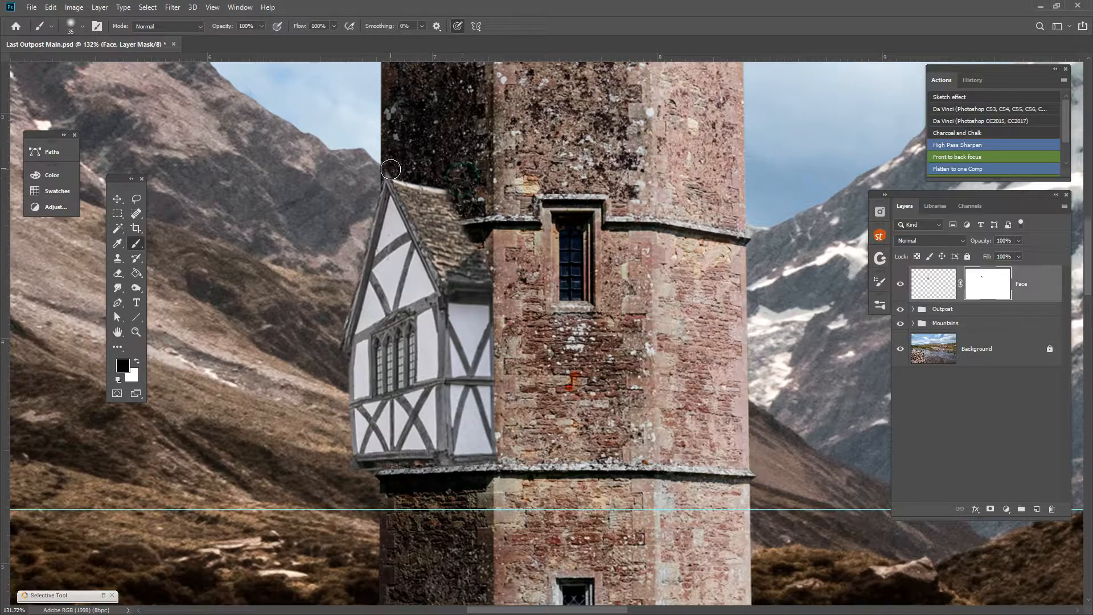
# Increase the brush hardness and mask the roof's rear edge where it meets the tower wall
pyautogui.click(84, 26)
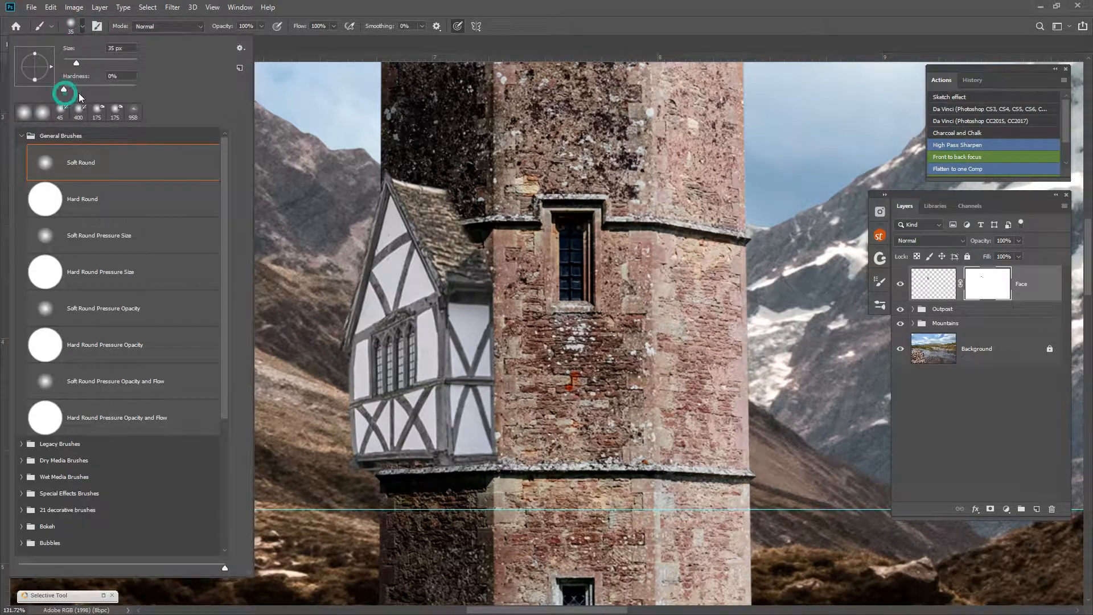
pyautogui.moveTo(64, 90); pyautogui.dragTo(104, 90)
pyautogui.moveTo(490, 249)
pyautogui.mouseDown()
pyautogui.moveTo(490, 220)
pyautogui.moveTo(458, 213)
pyautogui.moveTo(447, 188)
pyautogui.moveTo(429, 182)
pyautogui.moveTo(449, 189)
pyautogui.mouseUp()
# Refine the mask along the roof's lower rear edge beside the tower with the black brush reduced to size 9
pyautogui.press('[')
pyautogui.press('[')
pyautogui.press('[')
pyautogui.press('[')
pyautogui.press('[')
pyautogui.press('[')
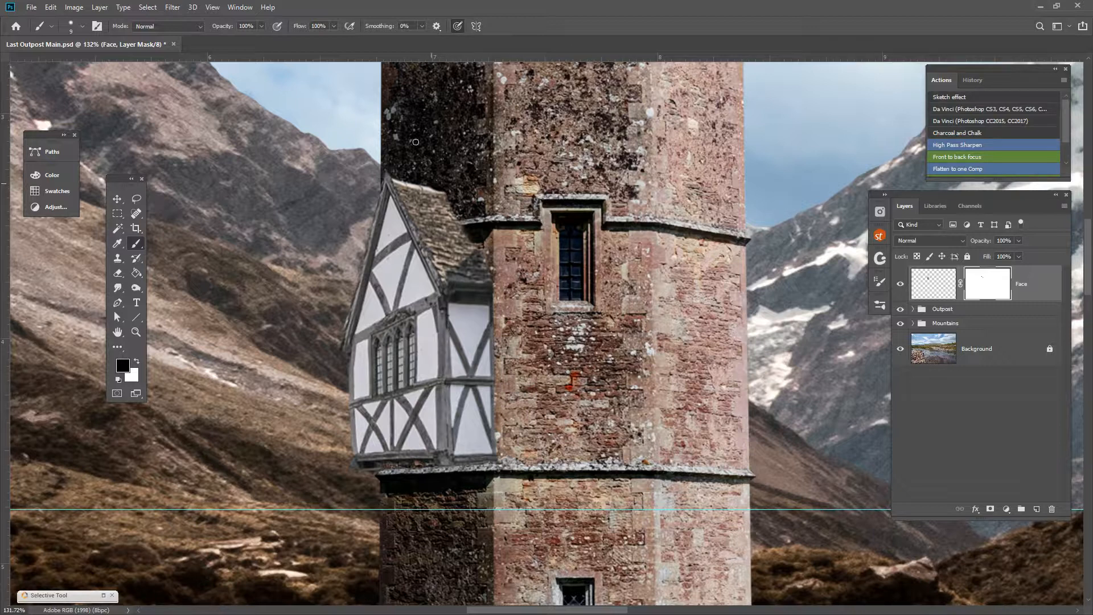
pyautogui.moveTo(472, 230); pyautogui.dragTo(481, 255)
pyautogui.scroll(-3, 549, 484)
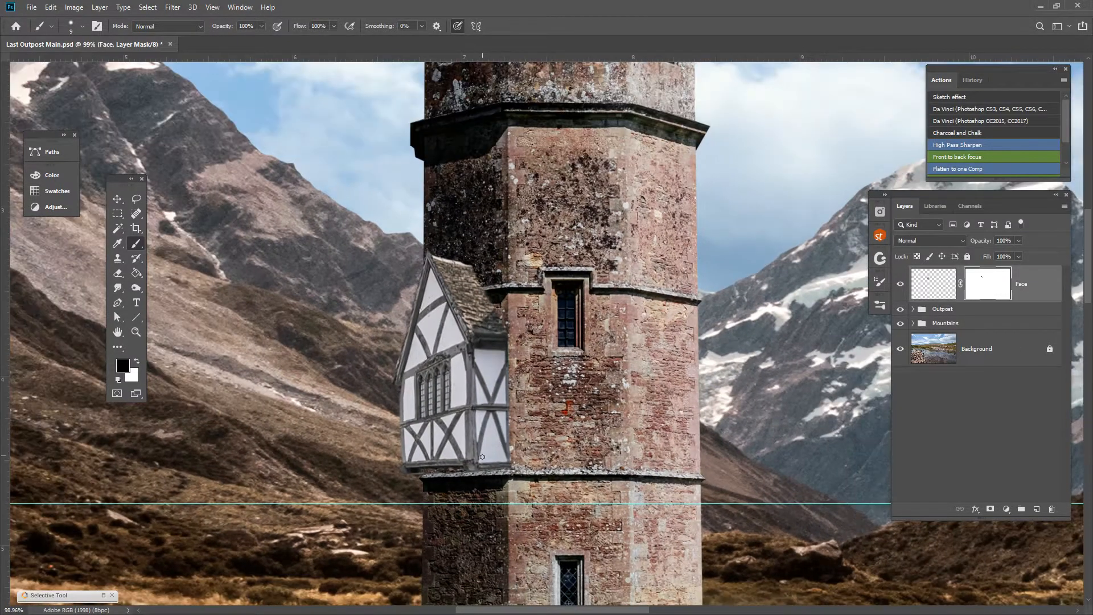
pyautogui.scroll(-2, 498, 509)
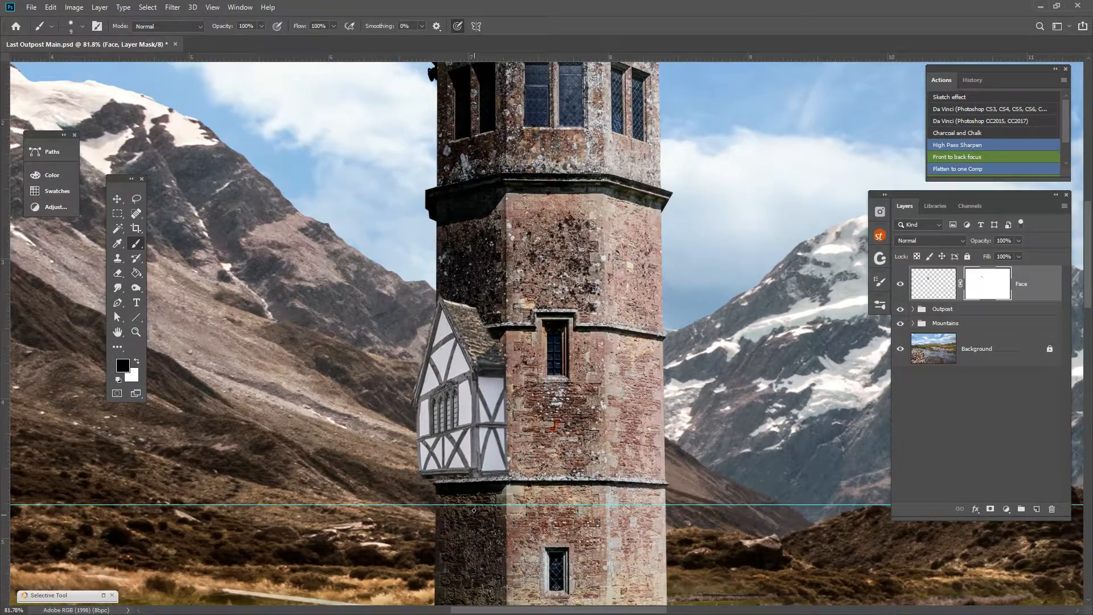
# Add a Brightness/Contrast adjustment layer above the Face layer and clip it to that layer
pyautogui.click(929, 283)
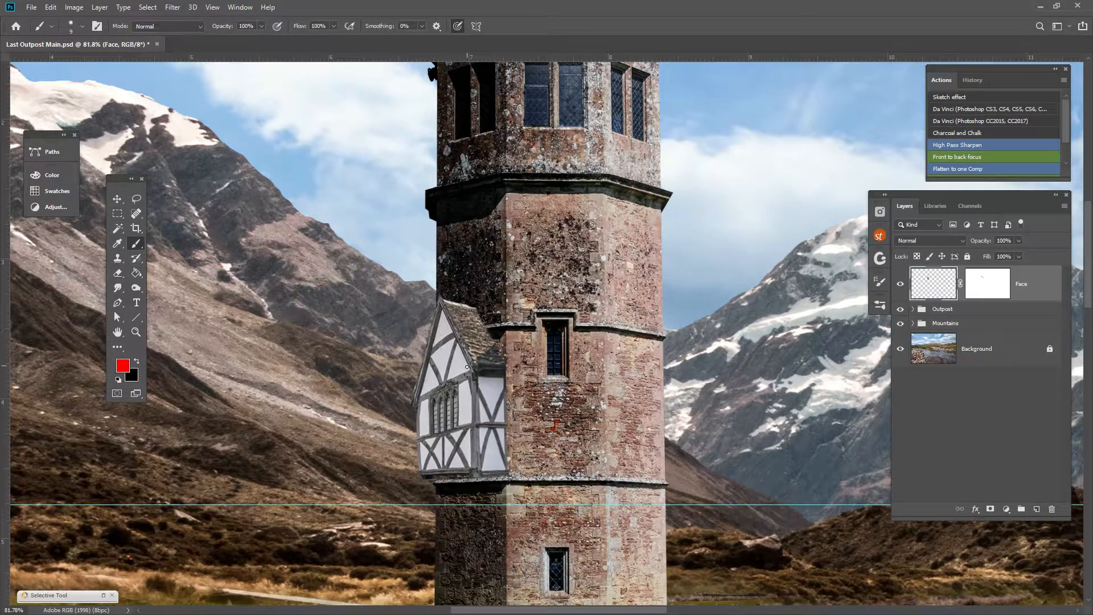
pyautogui.scroll(-2, 477, 430)
pyautogui.scroll(-1, 477, 437)
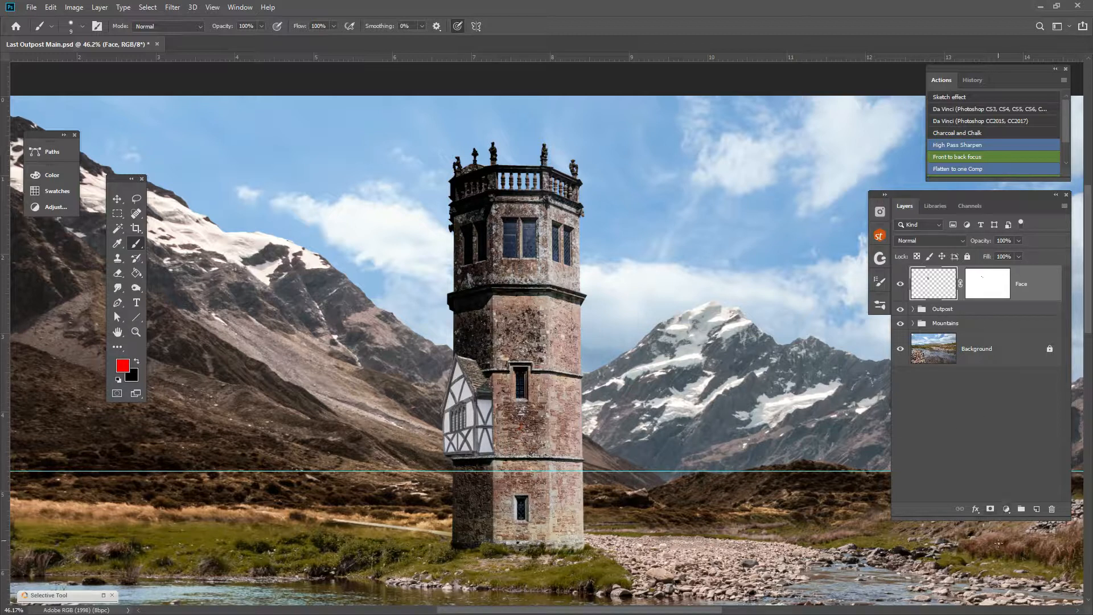
pyautogui.click(1006, 509)
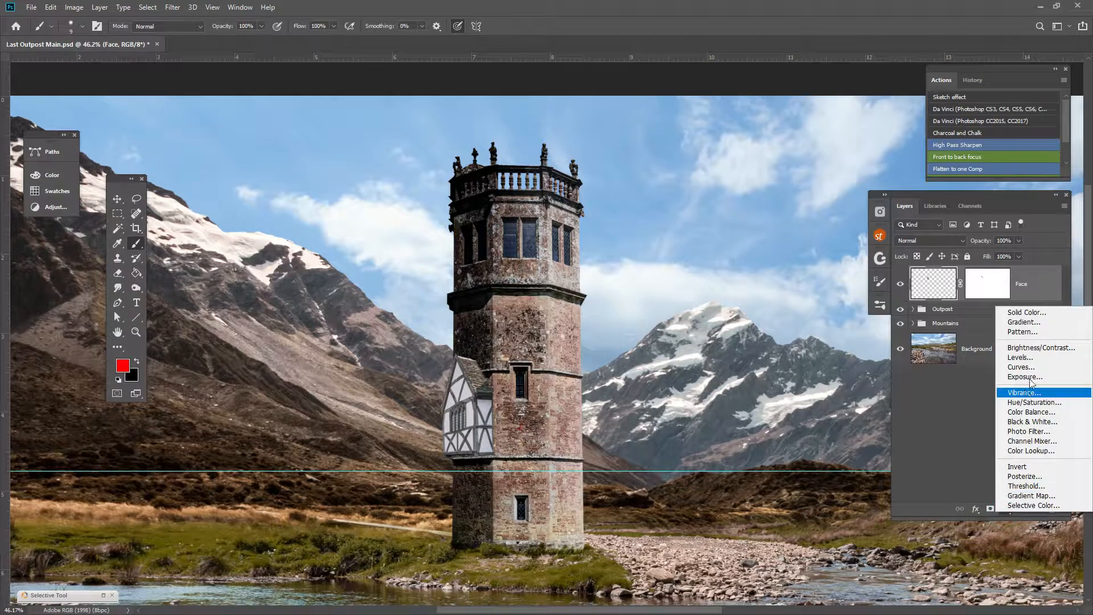
pyautogui.click(1039, 350)
pyautogui.moveTo(148, 314); pyautogui.dragTo(709, 257)
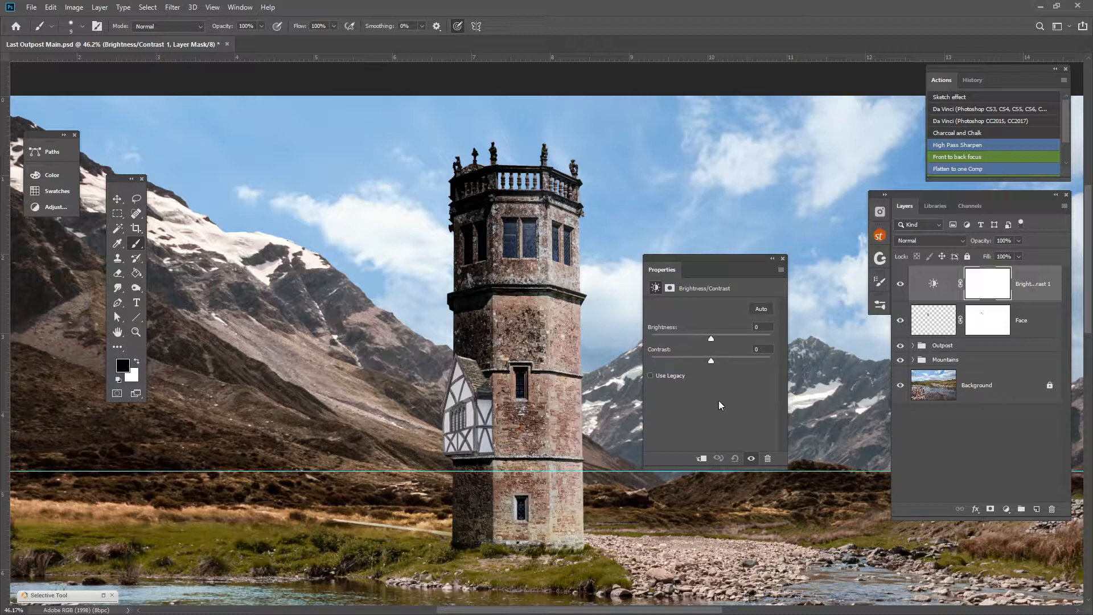
pyautogui.click(701, 458)
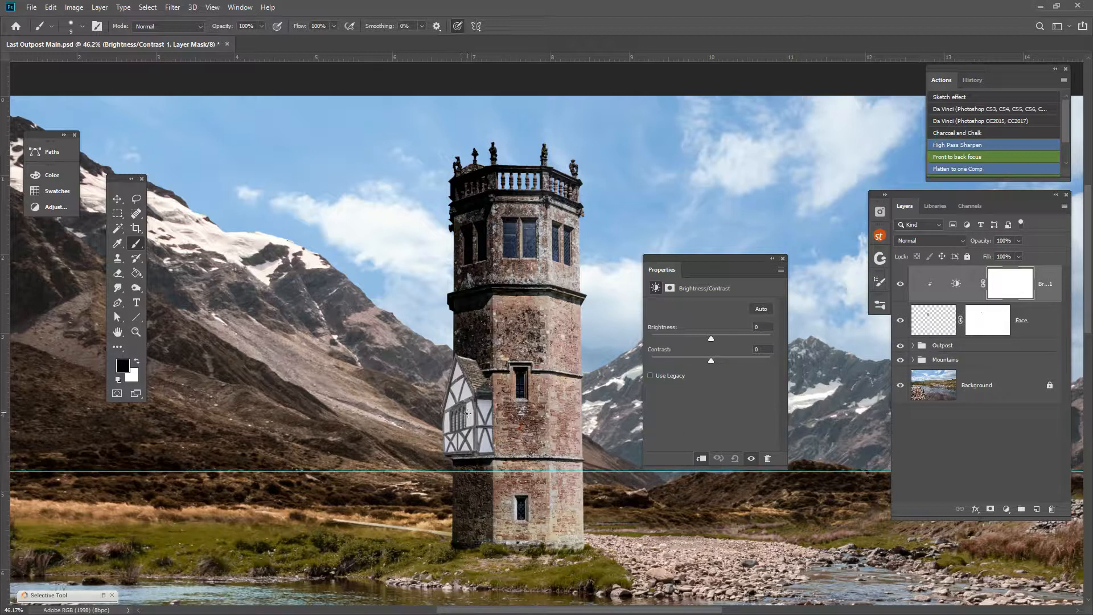
# Set the adjustment's brightness to -84 and contrast to 14, and compare the house with and without it
pyautogui.moveTo(711, 341); pyautogui.dragTo(695, 342)
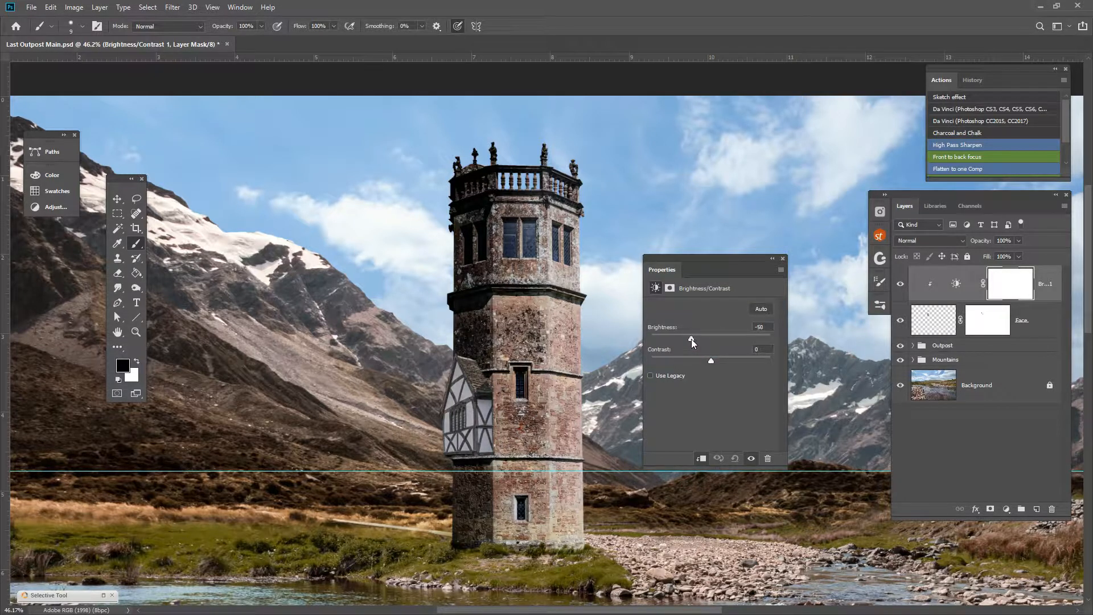
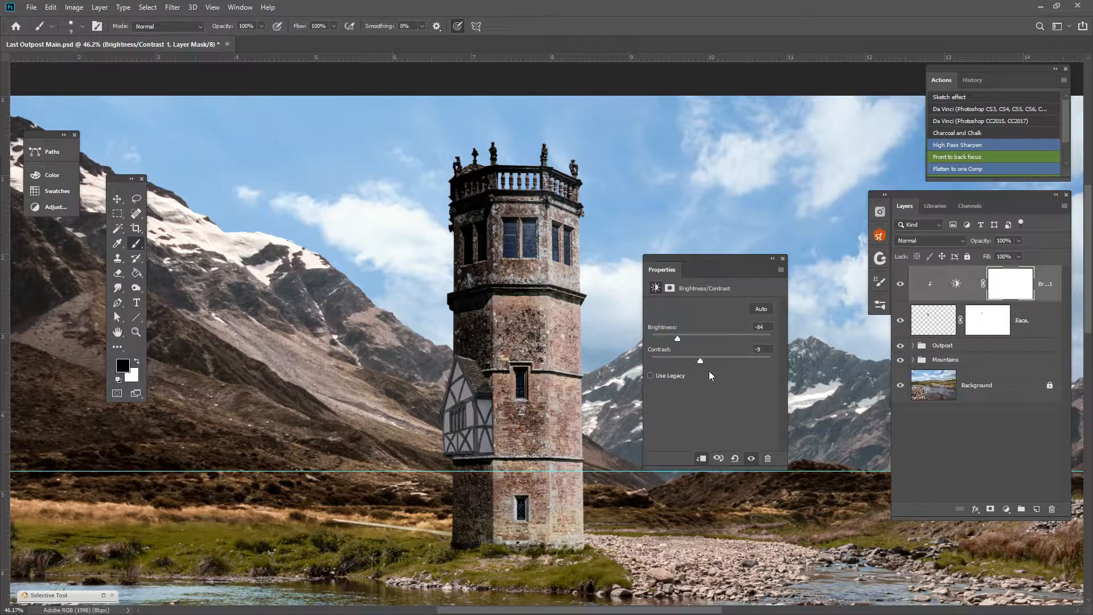
pyautogui.moveTo(709, 371); pyautogui.dragTo(740, 375)
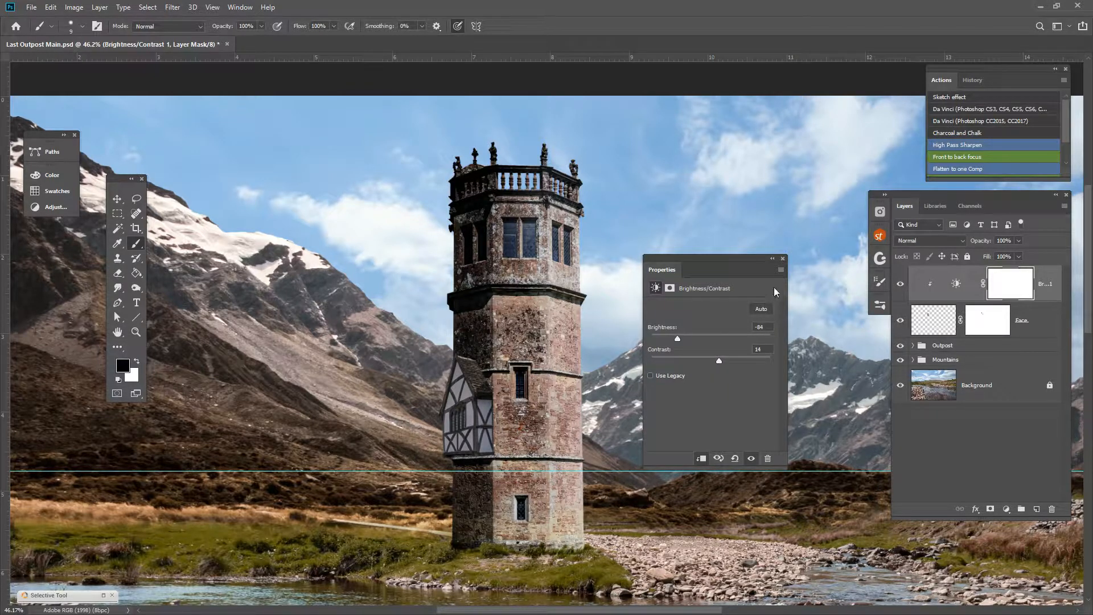
pyautogui.click(783, 258)
pyautogui.click(900, 283)
pyautogui.click(901, 283)
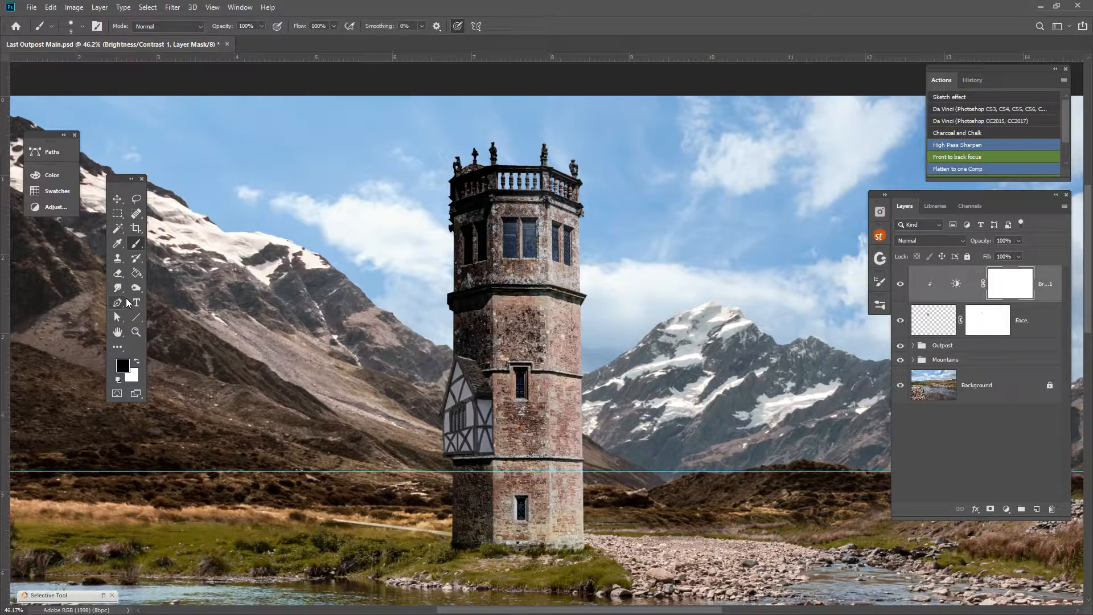
# Mask the Brightness/Contrast adjustment with a black-to-white linear gradient running diagonally from the tower down to the house, and compare the effect
pyautogui.rightClick(132, 276)
pyautogui.click(166, 275)
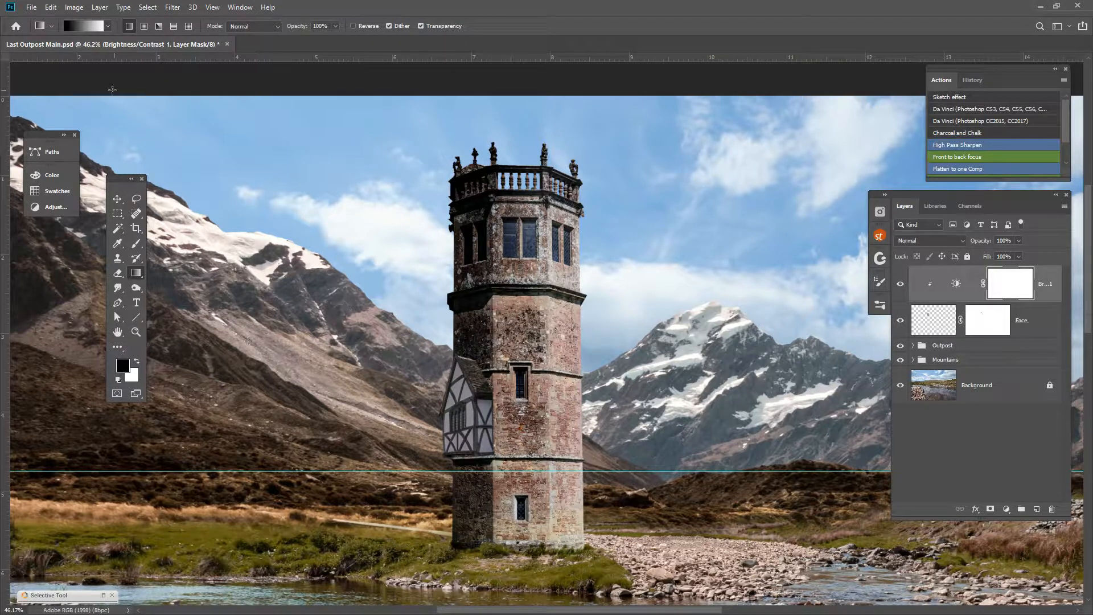
pyautogui.moveTo(531, 385); pyautogui.dragTo(447, 488)
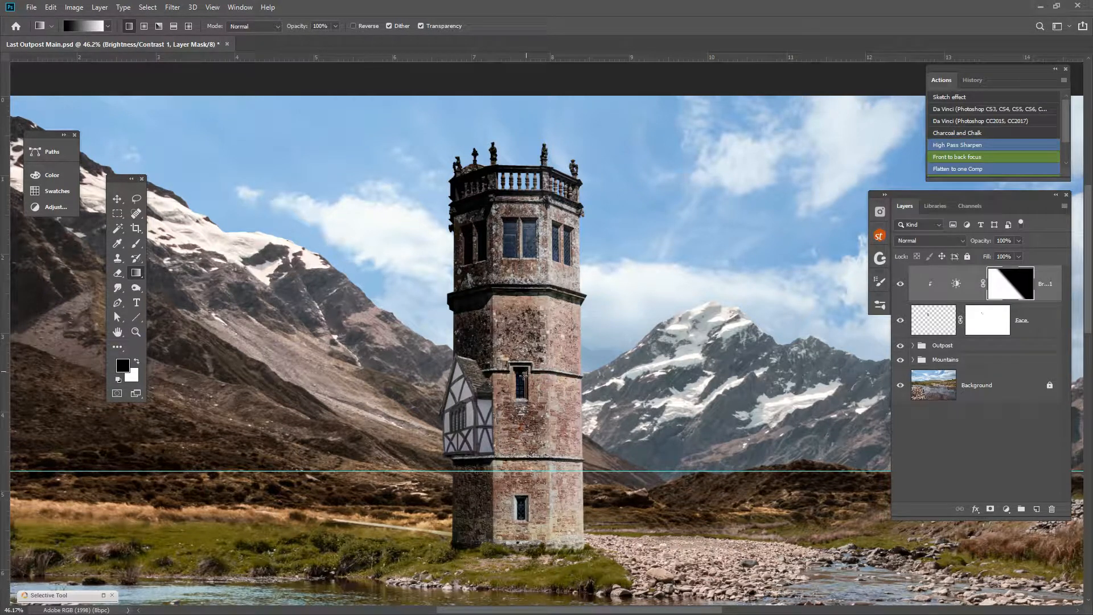
pyautogui.moveTo(520, 419); pyautogui.dragTo(484, 483)
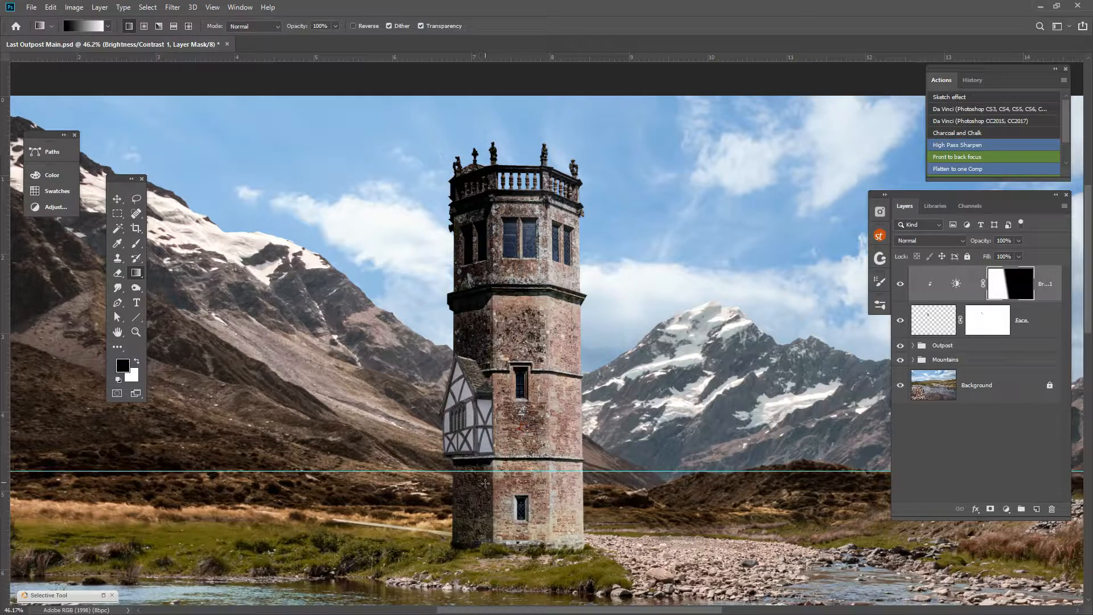
pyautogui.click(901, 287)
pyautogui.click(901, 287)
# Redraw the mask gradient at a shallower angle, ending with a short one from the tower to the house's side wall, and compare the effect
pyautogui.moveTo(568, 380); pyautogui.dragTo(448, 433)
pyautogui.moveTo(545, 400); pyautogui.dragTo(448, 452)
pyautogui.moveTo(556, 376); pyautogui.dragTo(433, 435)
pyautogui.click(900, 284)
pyautogui.click(900, 285)
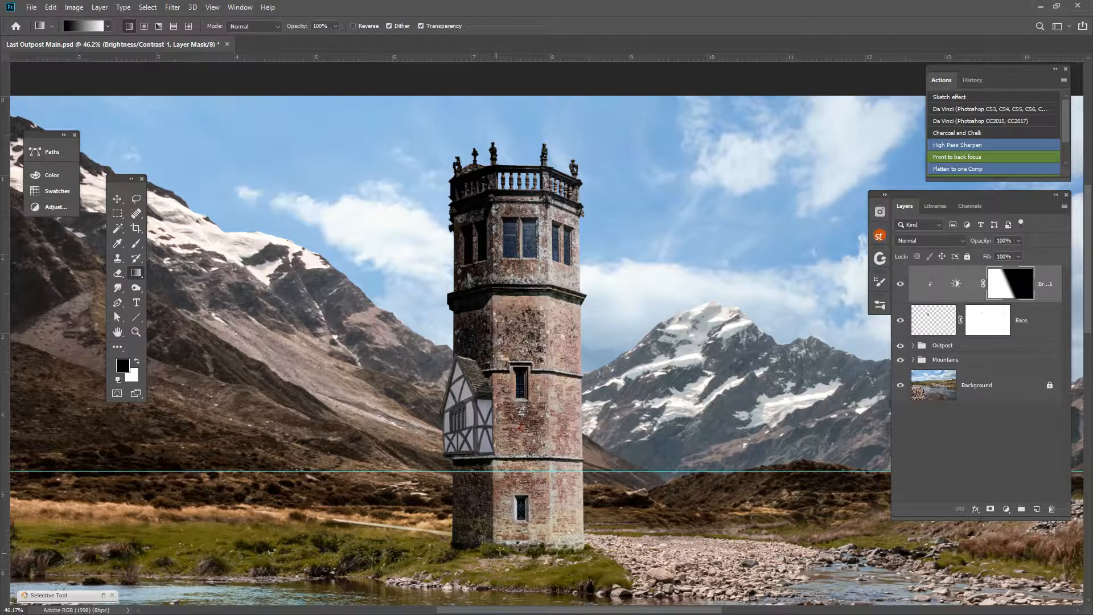
pyautogui.moveTo(534, 411); pyautogui.dragTo(487, 432)
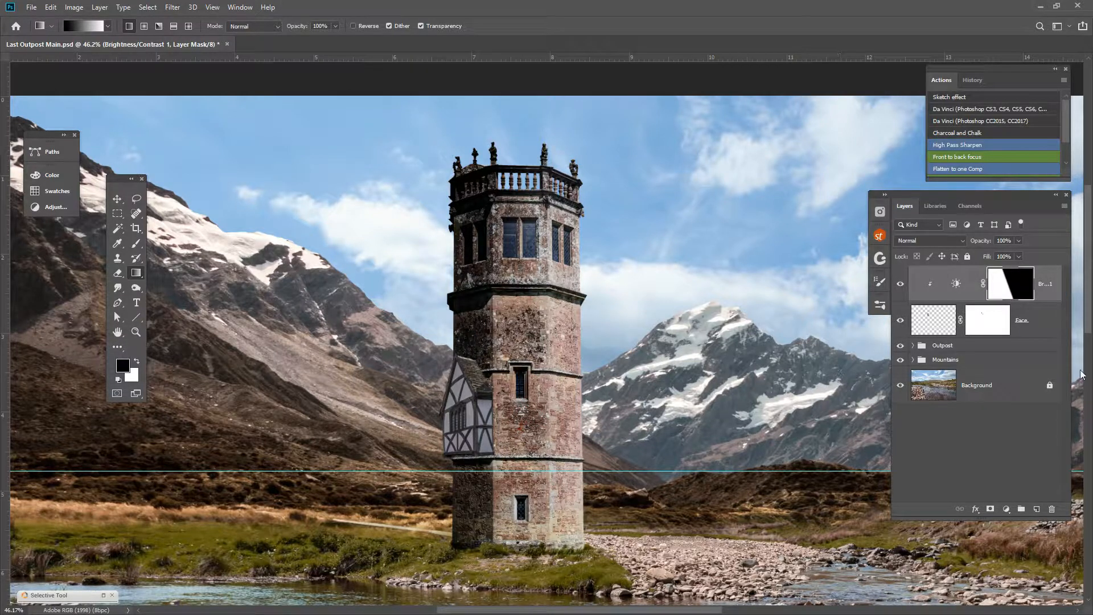
pyautogui.click(901, 286)
pyautogui.click(901, 286)
pyautogui.click(901, 286)
pyautogui.click(900, 286)
# On the Face layer, patch the dark lower corner of the roof with tiles from higher up, using the Patch tool
pyautogui.scroll(10, 468, 422)
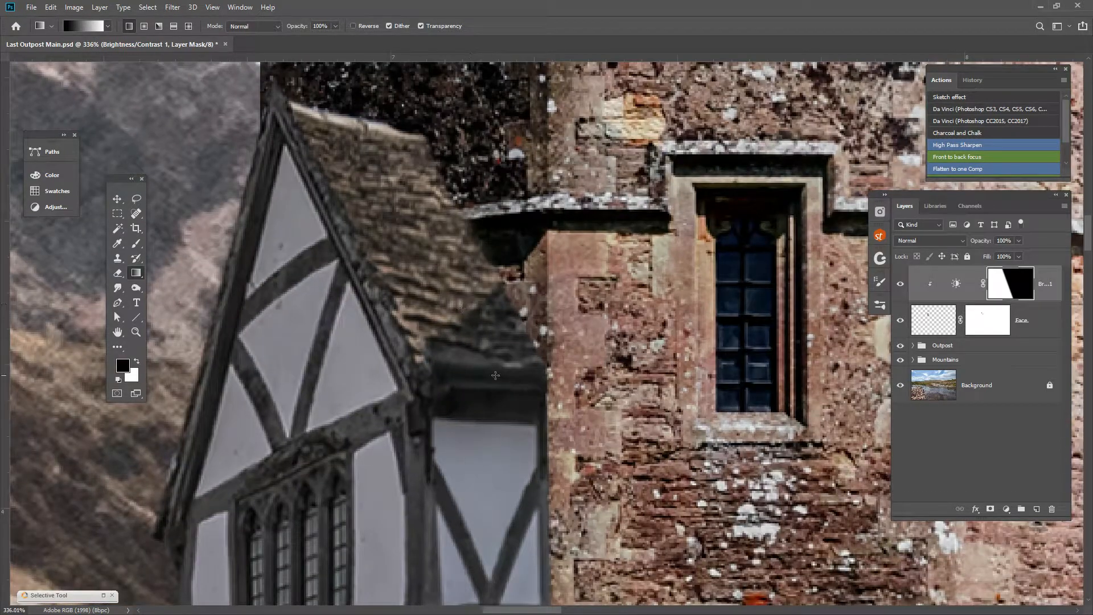
pyautogui.click(939, 335)
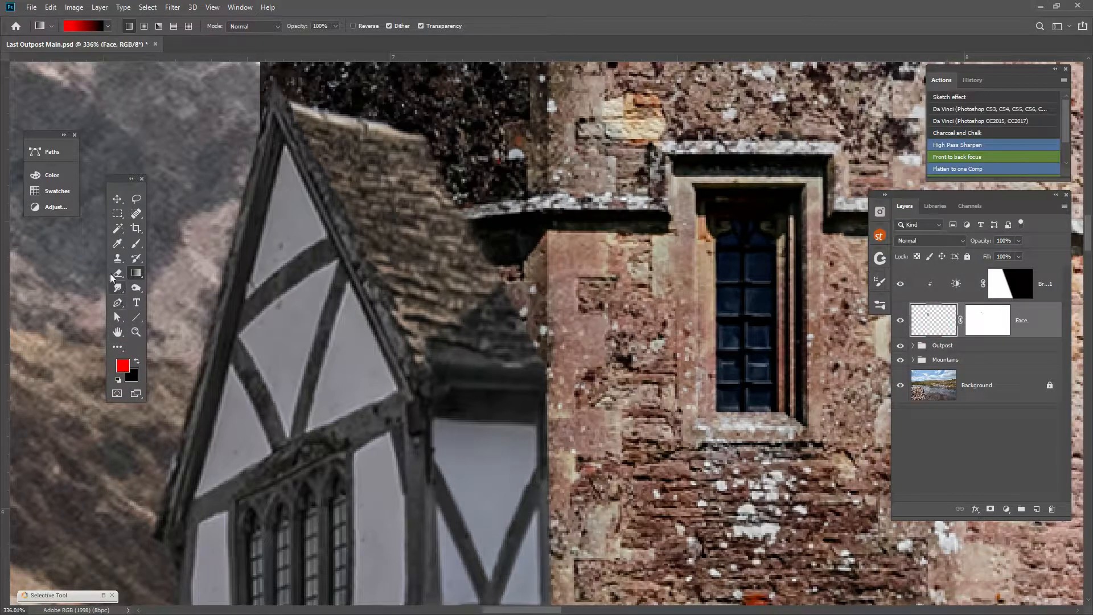
pyautogui.click(136, 214)
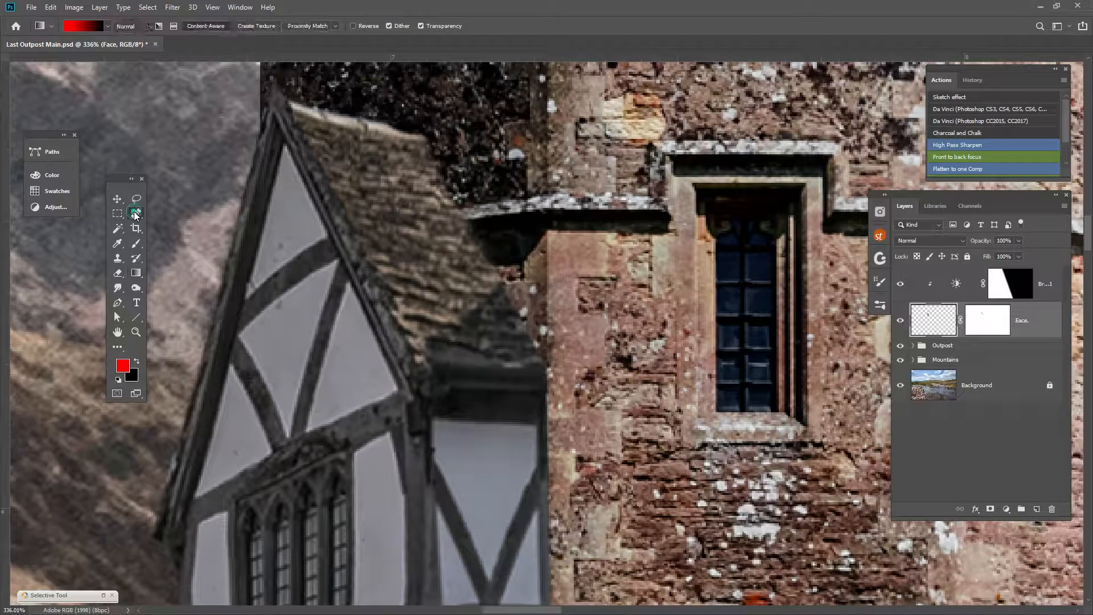
pyautogui.click(168, 227)
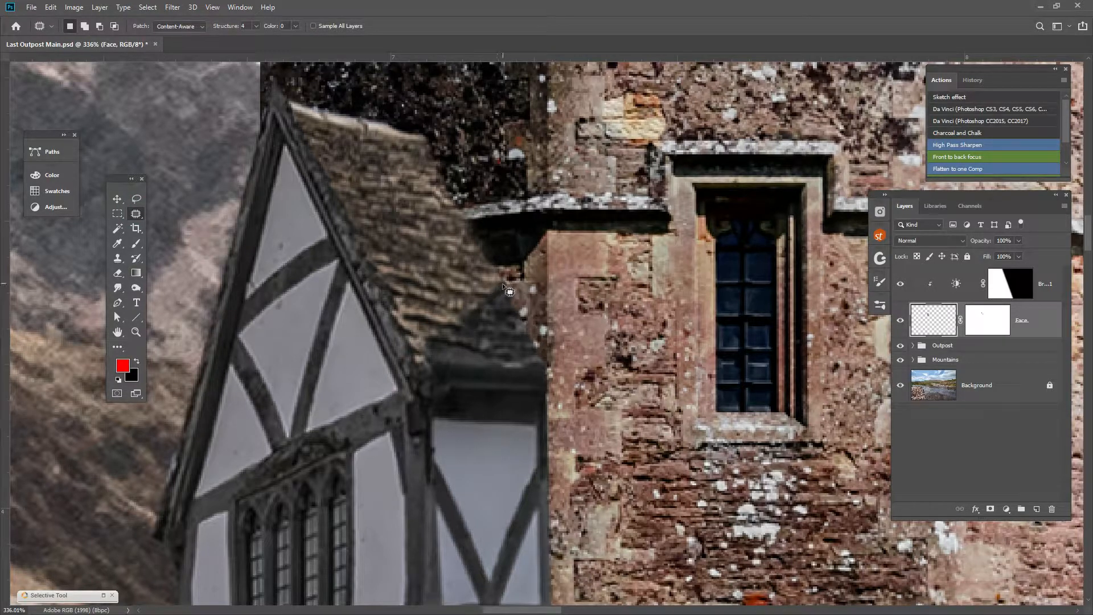
pyautogui.moveTo(503, 281); pyautogui.dragTo(439, 331)
pyautogui.moveTo(430, 371)
pyautogui.mouseDown()
pyautogui.moveTo(548, 377)
pyautogui.moveTo(507, 269)
pyautogui.moveTo(505, 280)
pyautogui.mouseUp()
pyautogui.moveTo(492, 326); pyautogui.dragTo(440, 238)
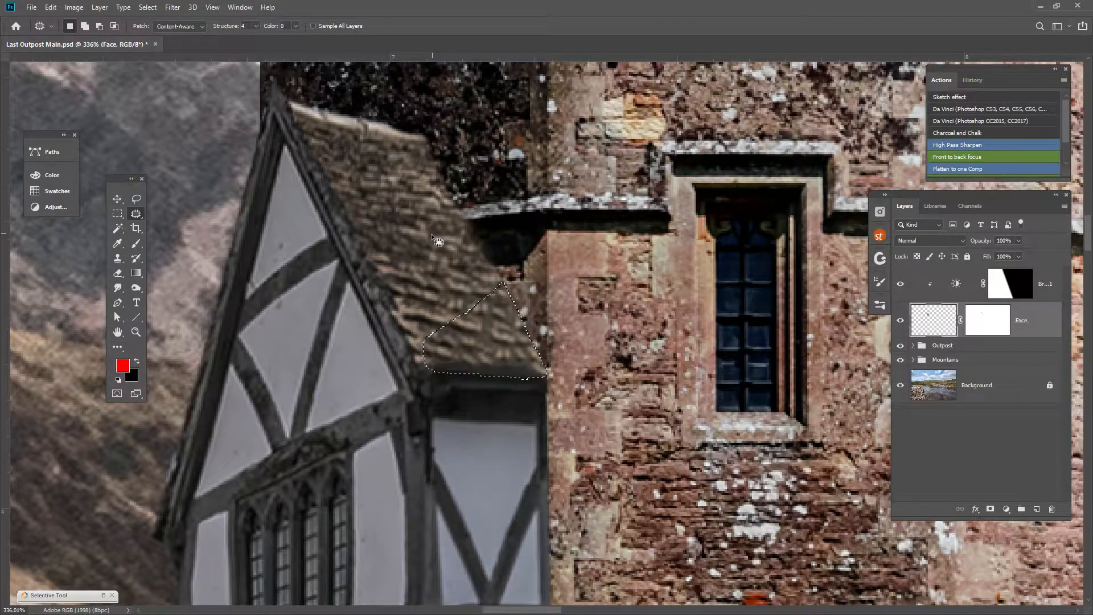
pyautogui.hotkey('ctrl', 'd')
# Blend the patched roof area with the Clone Stamp at size 15, sampling tiles from just above it
pyautogui.click(117, 257)
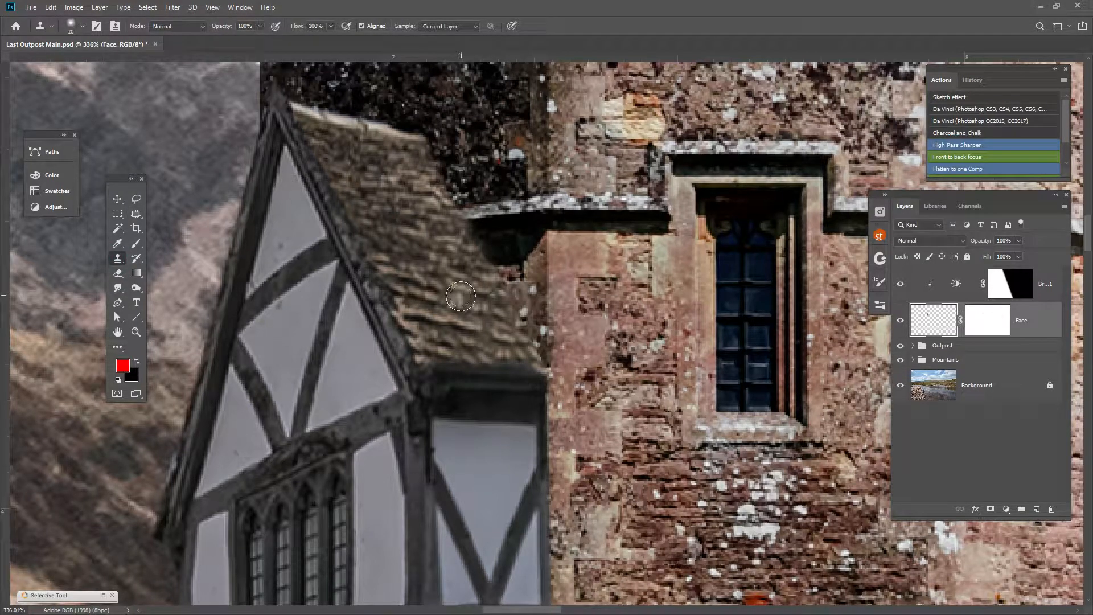
pyautogui.press('[')
pyautogui.keyDown('alt'); pyautogui.click(483, 260); pyautogui.keyUp('alt')
pyautogui.moveTo(482, 303); pyautogui.dragTo(455, 321)
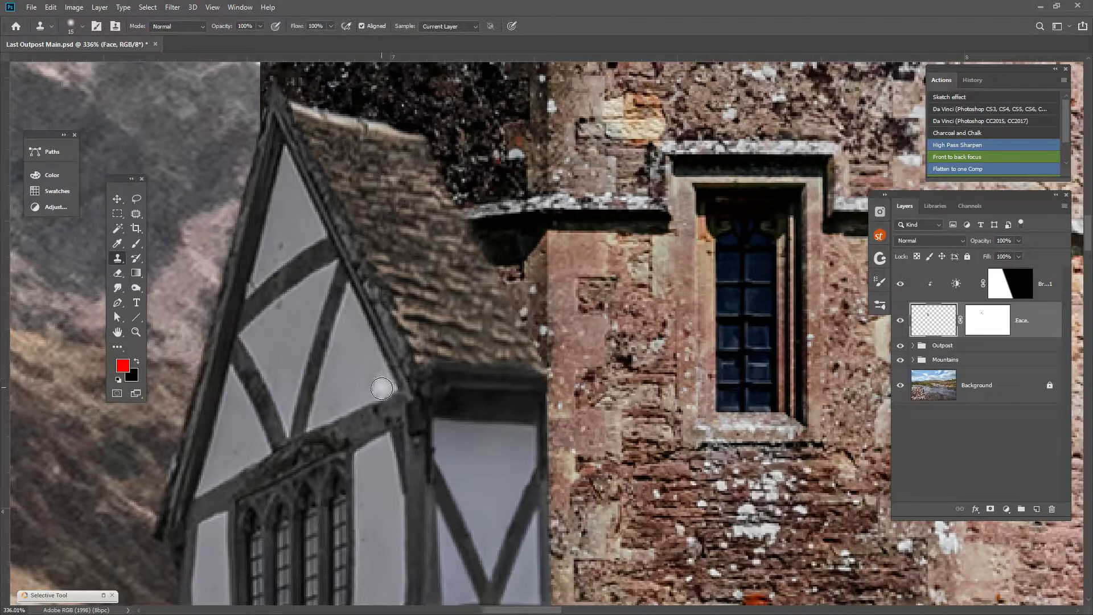
# Extend the roof tiles down over the eave above the side wall with the Clone Stamp at size 9
pyautogui.scroll(-2, 399, 393)
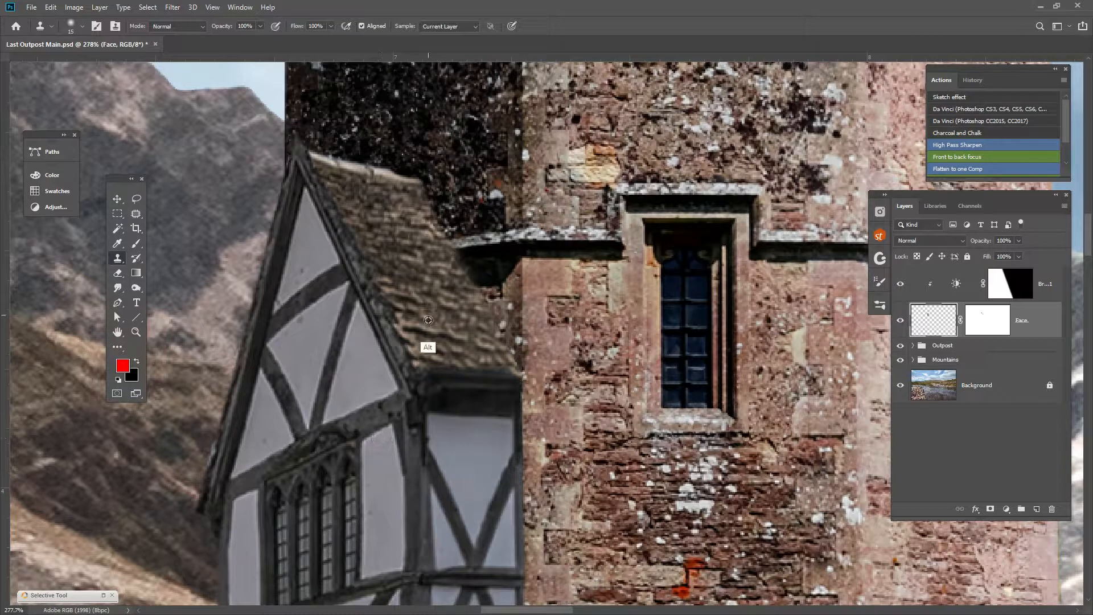
pyautogui.press('[')
pyautogui.press('[')
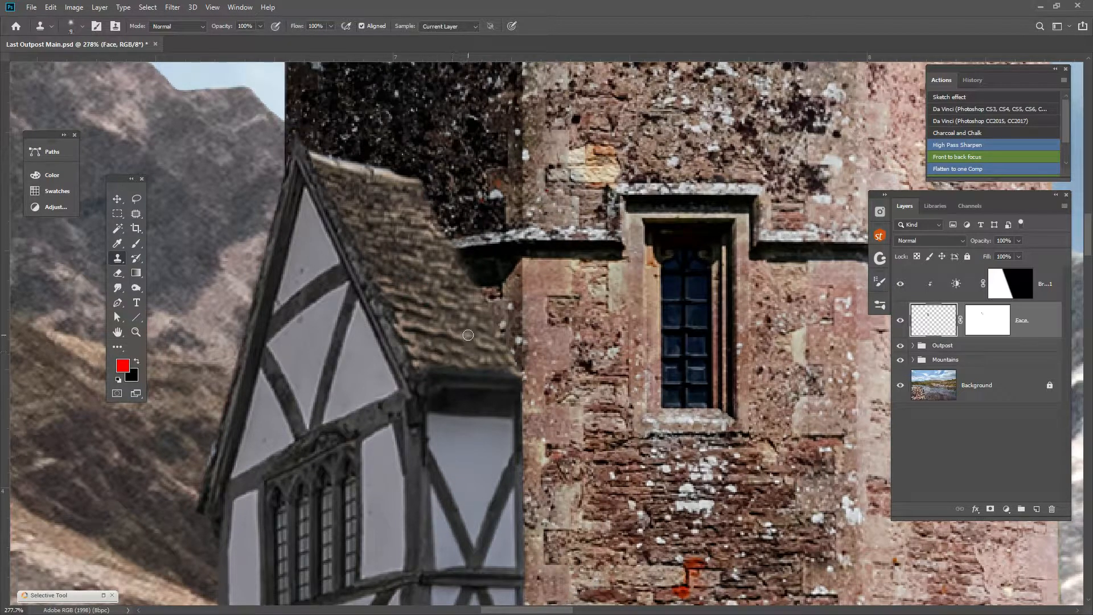
pyautogui.moveTo(426, 372)
pyautogui.mouseDown()
pyautogui.moveTo(512, 374)
pyautogui.moveTo(424, 377)
pyautogui.mouseUp()
pyautogui.moveTo(512, 384)
pyautogui.mouseDown()
pyautogui.moveTo(501, 382)
pyautogui.moveTo(512, 374)
pyautogui.moveTo(433, 381)
pyautogui.moveTo(506, 383)
pyautogui.moveTo(485, 344)
pyautogui.moveTo(464, 384)
pyautogui.moveTo(495, 371)
pyautogui.moveTo(515, 381)
pyautogui.moveTo(510, 373)
pyautogui.mouseUp()
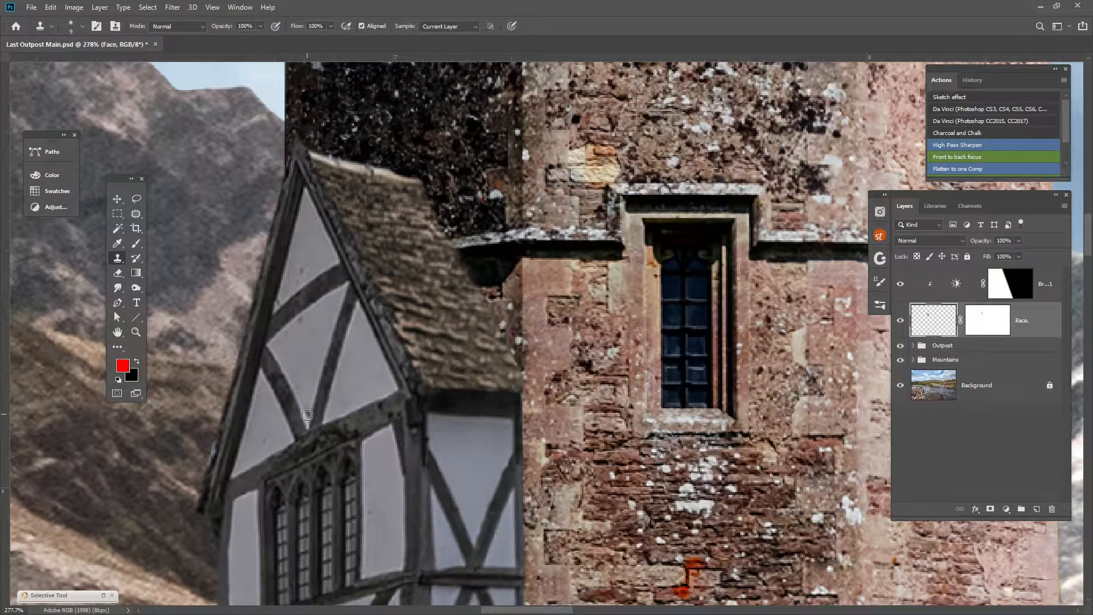
pyautogui.scroll(-8, 307, 415)
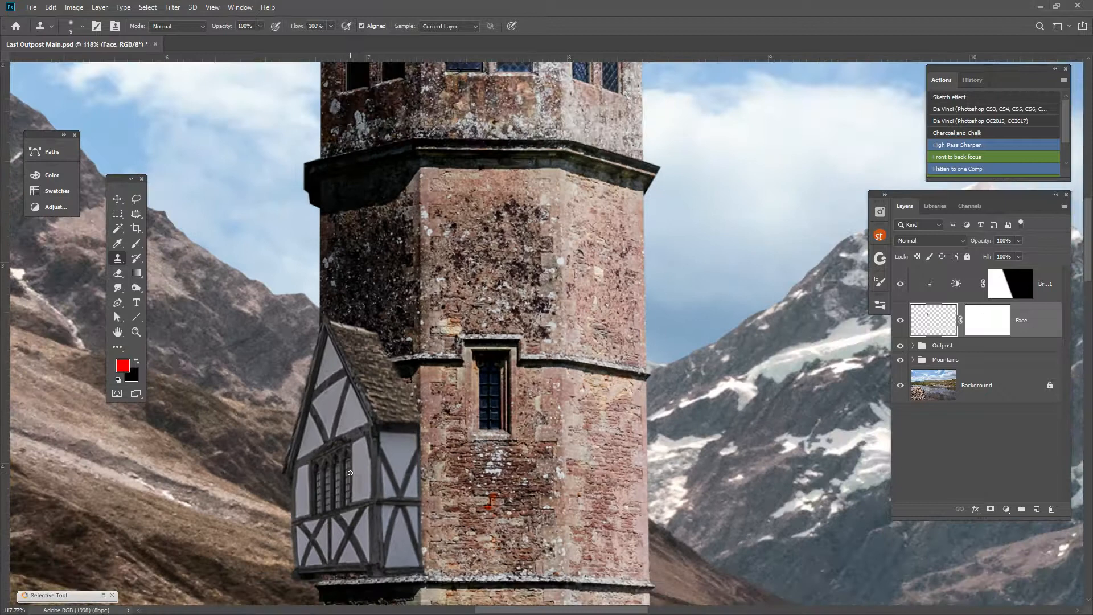
pyautogui.scroll(-2, 351, 473)
pyautogui.scroll(-1, 351, 482)
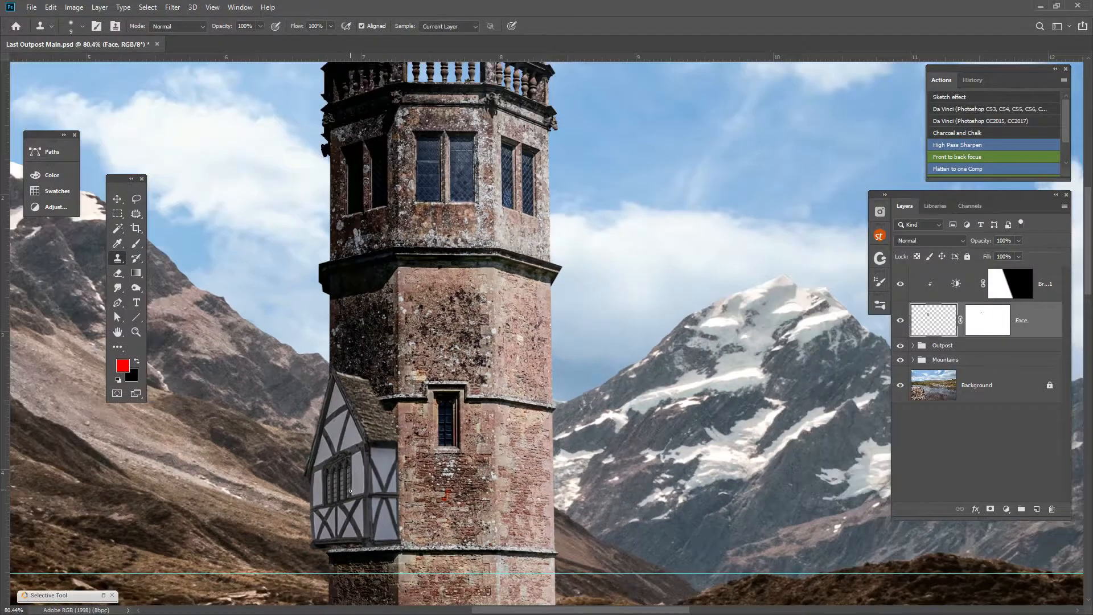
# On the Outpost layer, darken the stone directly beneath the house's base with the Burn tool at size 15, Midtones range, 89% exposure
pyautogui.scroll(3, 347, 553)
pyautogui.moveTo(394, 511); pyautogui.dragTo(446, 373)
pyautogui.scroll(3, 421, 498)
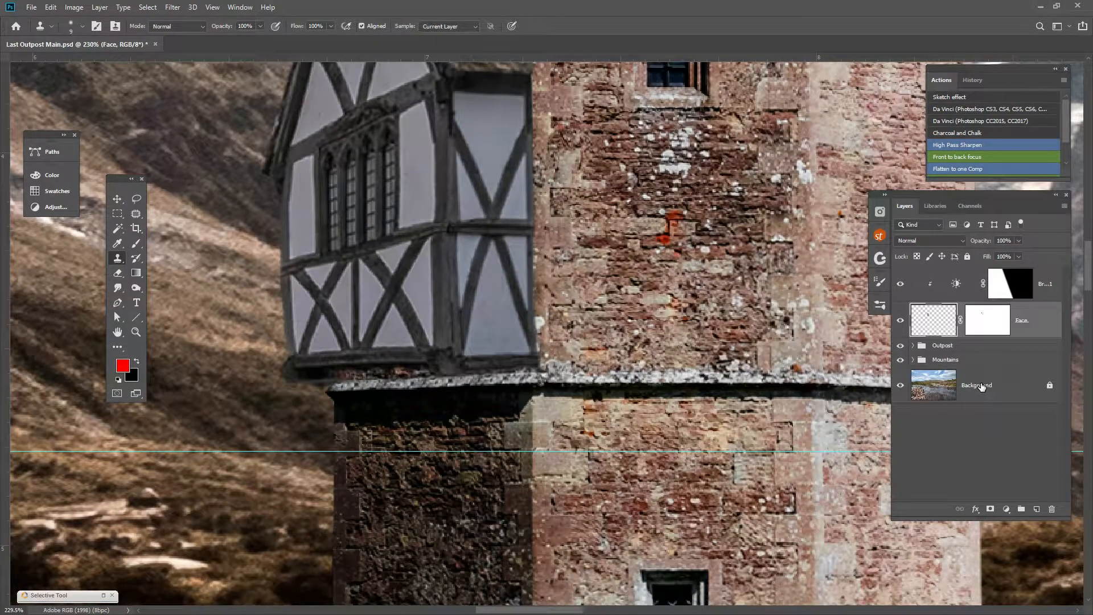
pyautogui.click(913, 346)
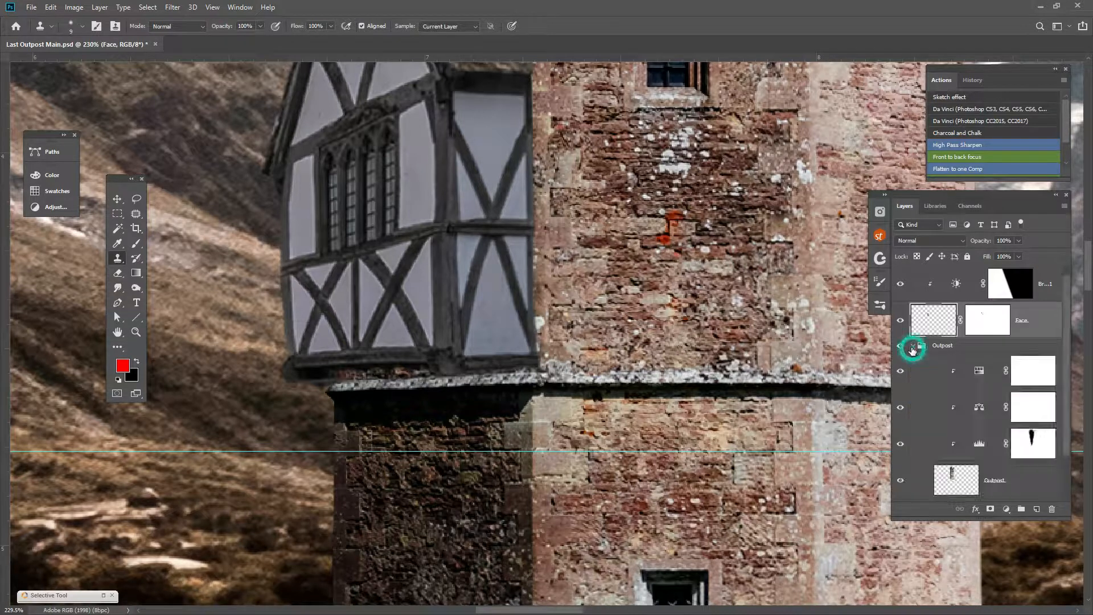
pyautogui.click(942, 479)
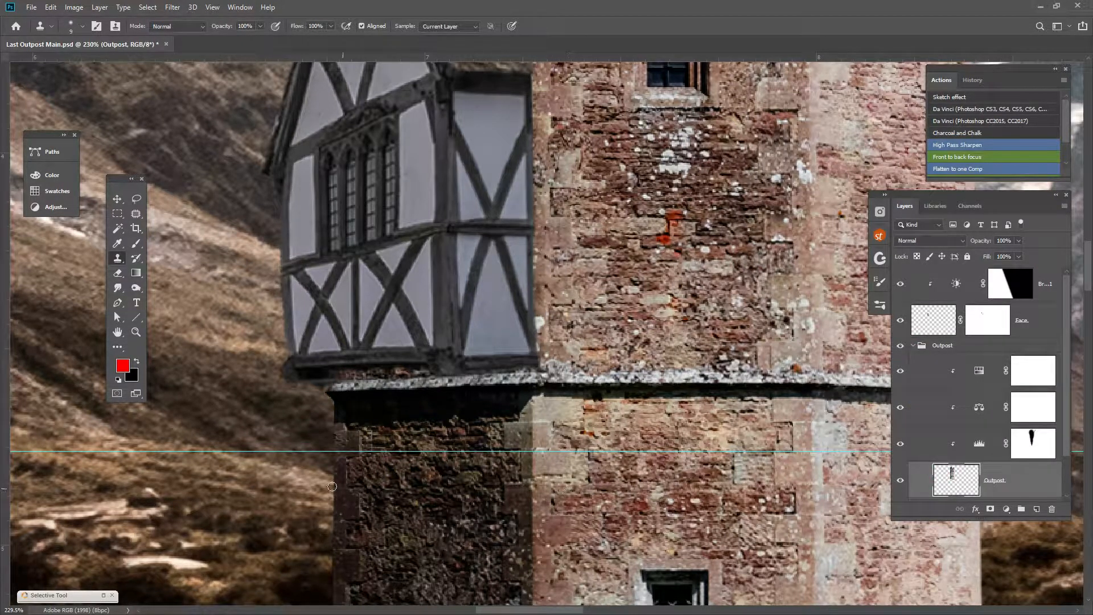
pyautogui.rightClick(134, 289)
pyautogui.click(170, 296)
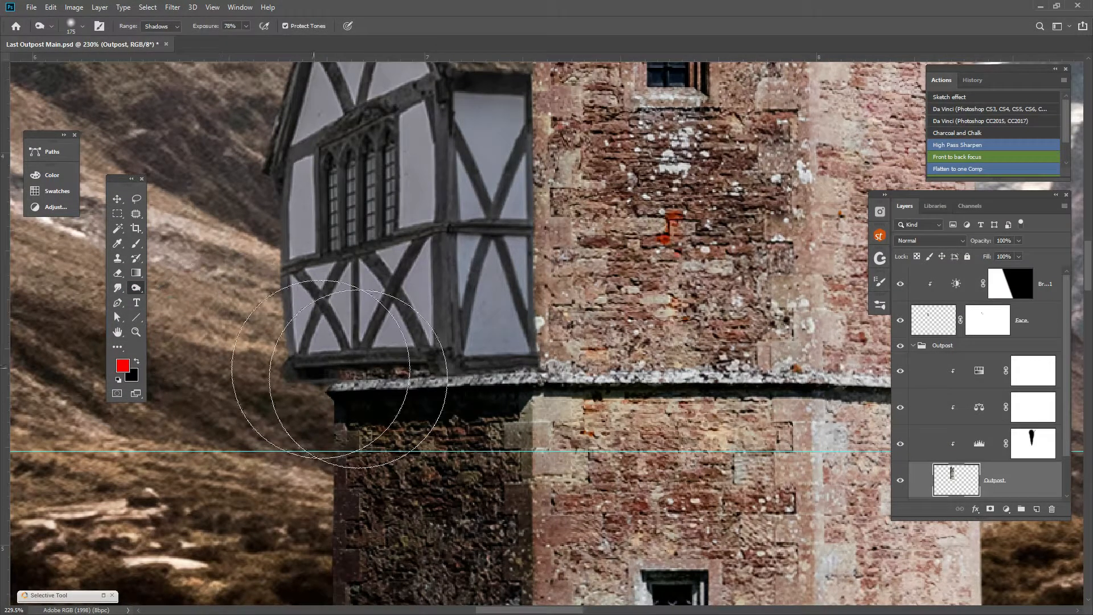
pyautogui.press('[')
pyautogui.press('[')
pyautogui.press('[')
pyautogui.press('[')
pyautogui.press('[')
pyautogui.press('[')
pyautogui.press('[')
pyautogui.press('[')
pyautogui.press('[')
pyautogui.press('[')
pyautogui.press('[')
pyautogui.press('[')
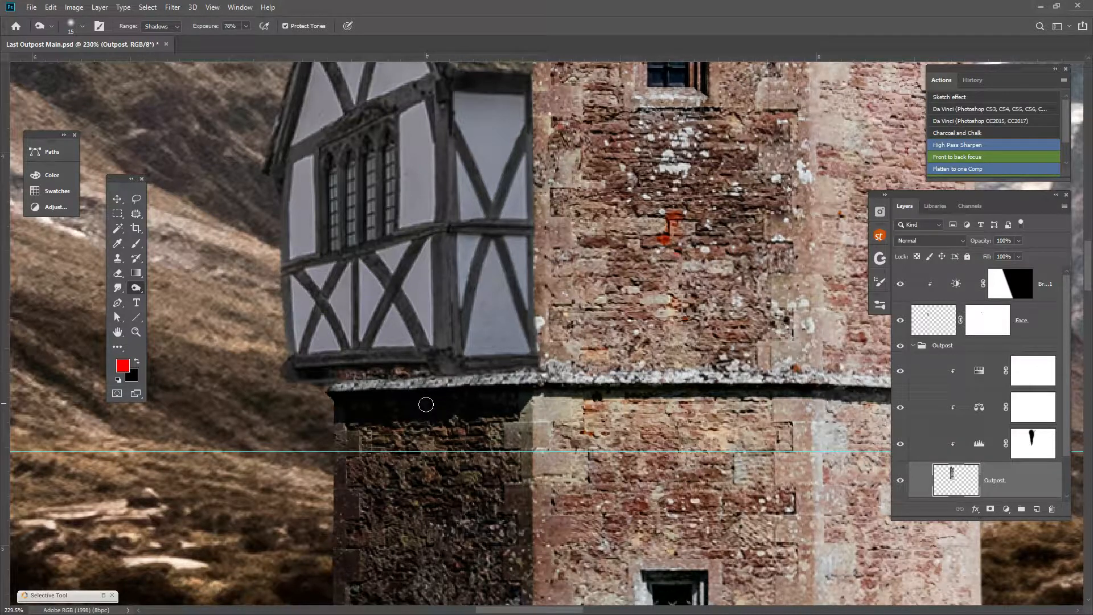
pyautogui.click(159, 30)
pyautogui.click(152, 37)
pyautogui.moveTo(245, 41); pyautogui.dragTo(252, 41)
pyautogui.click(348, 376)
pyautogui.moveTo(349, 376)
pyautogui.mouseDown()
pyautogui.moveTo(435, 378)
pyautogui.moveTo(330, 385)
pyautogui.mouseUp()
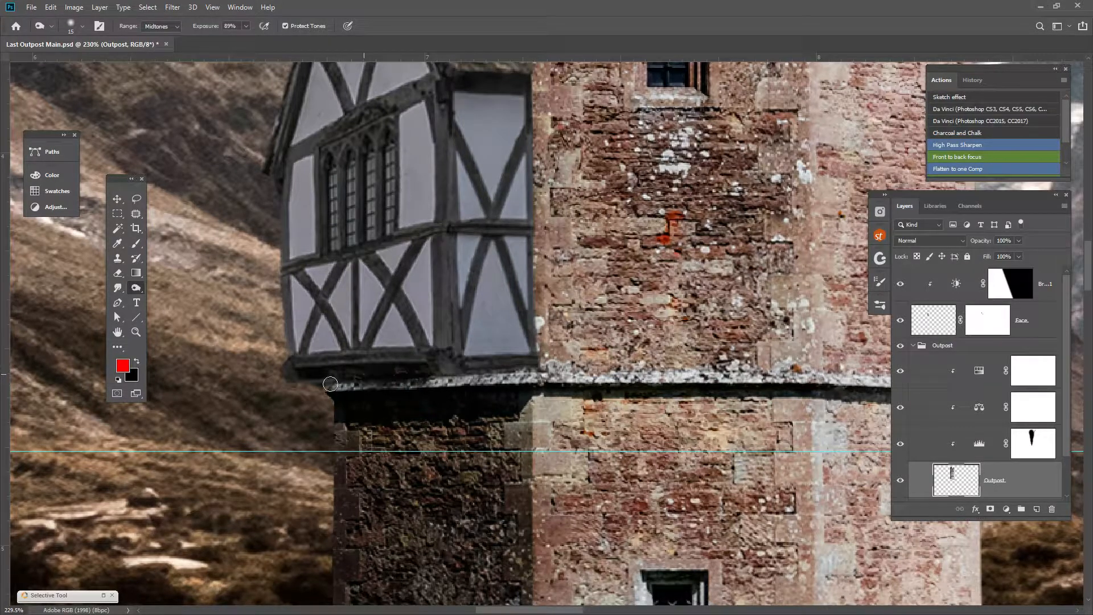
pyautogui.moveTo(406, 388)
pyautogui.mouseDown()
pyautogui.moveTo(410, 378)
pyautogui.moveTo(329, 383)
pyautogui.mouseUp()
pyautogui.scroll(-5, 187, 480)
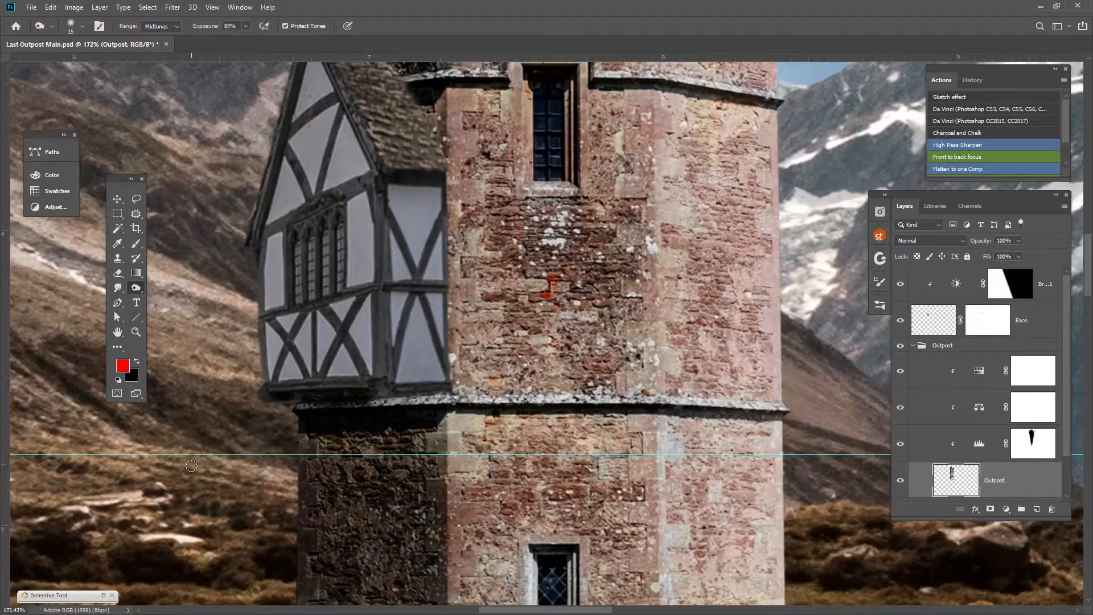
pyautogui.scroll(-2, 187, 480)
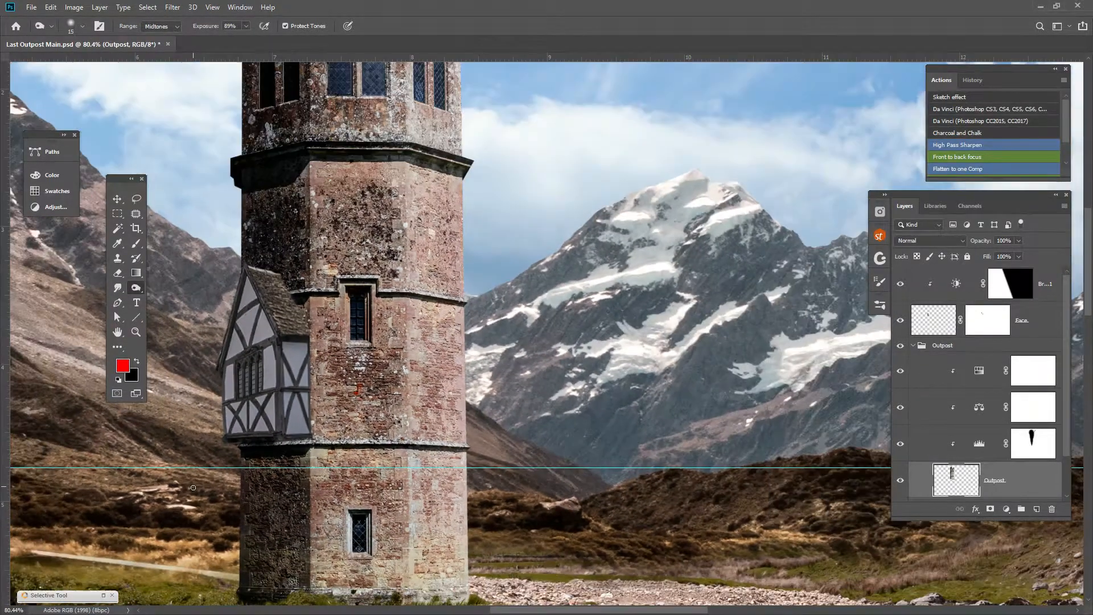
pyautogui.scroll(8, 202, 477)
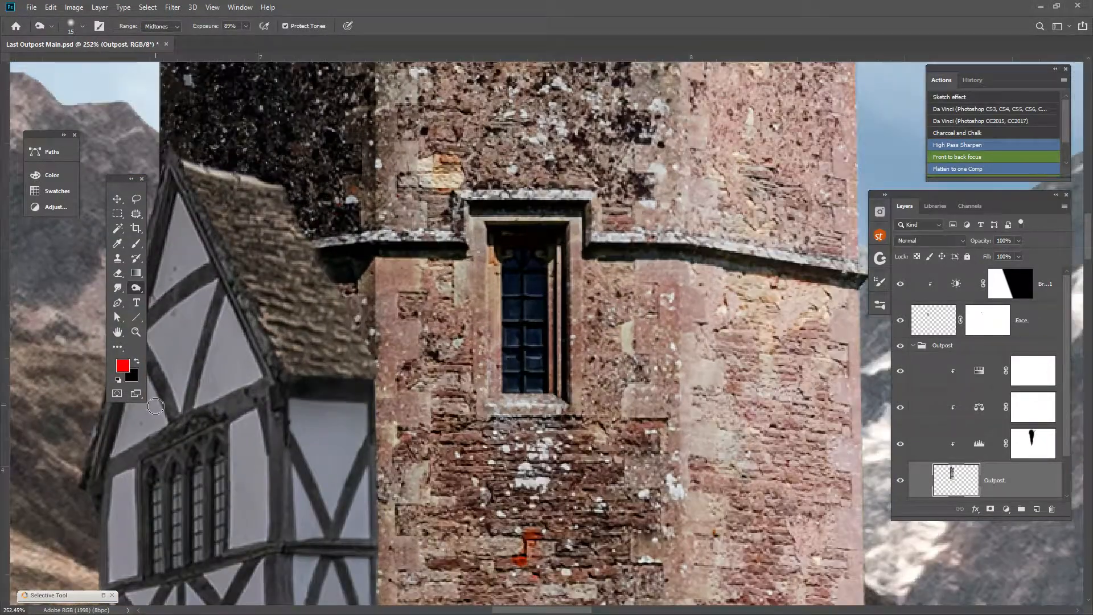
# On the Face layer's mask, paint black with the Brush at size 9 to hide the roof edge overlapping the tower's stone ledge
pyautogui.click(941, 320)
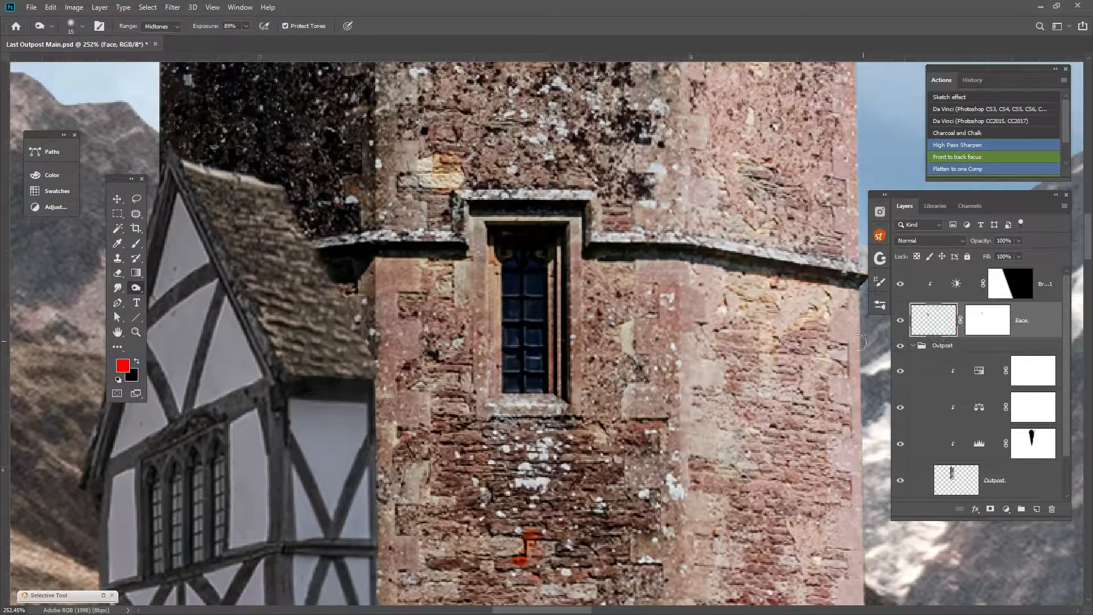
pyautogui.click(136, 243)
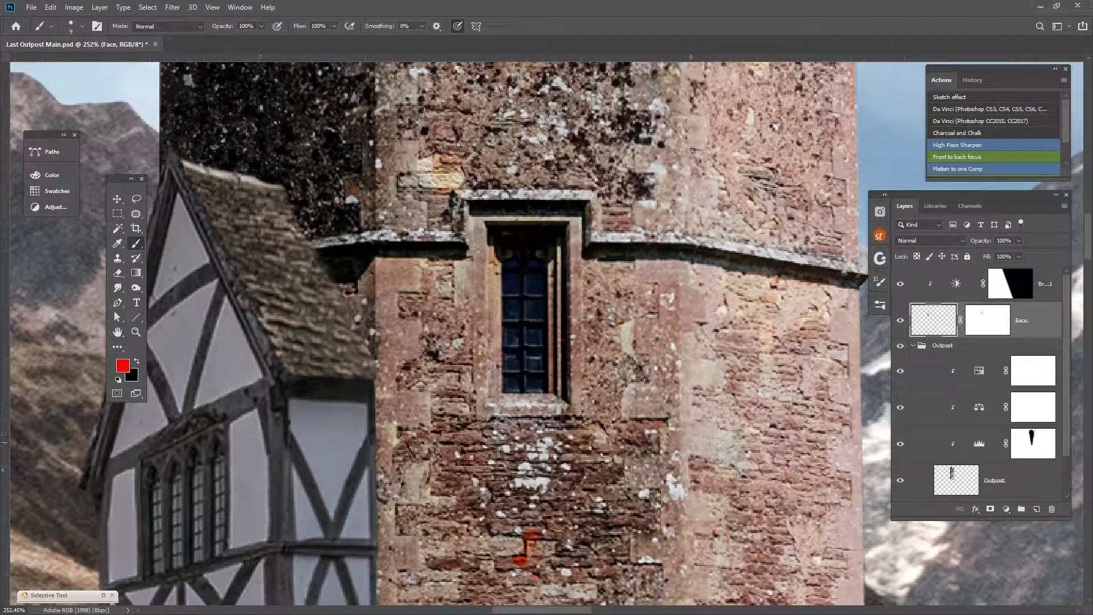
pyautogui.click(991, 330)
pyautogui.press('d')
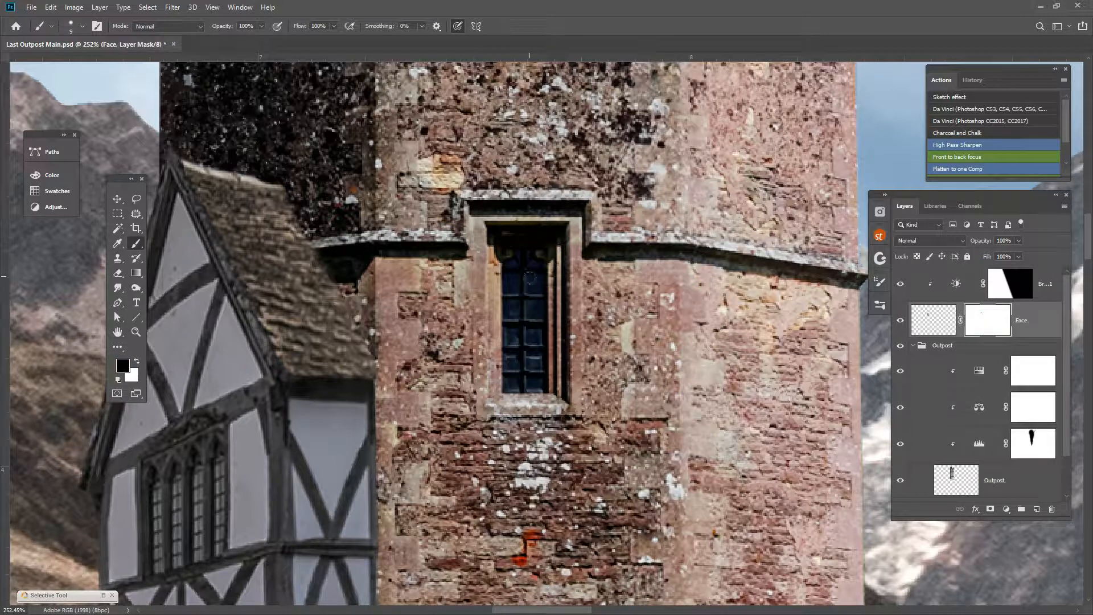
pyautogui.click(307, 246)
pyautogui.moveTo(307, 245)
pyautogui.mouseDown()
pyautogui.moveTo(322, 241)
pyautogui.moveTo(310, 246)
pyautogui.moveTo(324, 266)
pyautogui.mouseUp()
pyautogui.click(299, 247)
# Refine the Face mask where the roof meets the stone ledge, alternating white and black to restore and trim roof tiles
pyautogui.press('x')
pyautogui.click(317, 261)
pyautogui.click(296, 224)
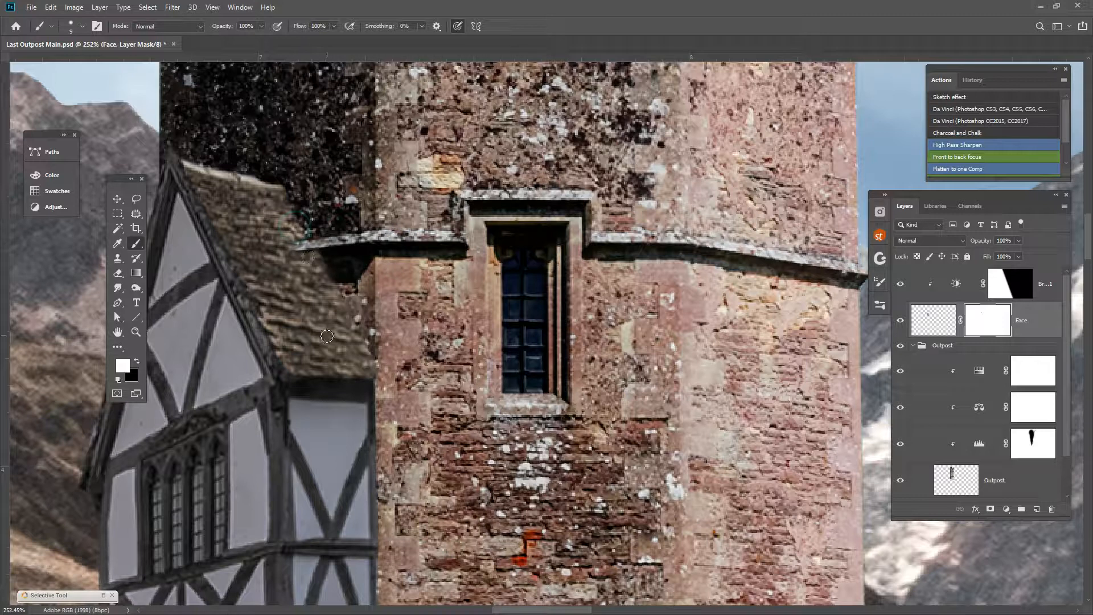
pyautogui.click(309, 259)
pyautogui.press('x')
pyautogui.click(296, 233)
pyautogui.press('x')
pyautogui.scroll(-5, 337, 418)
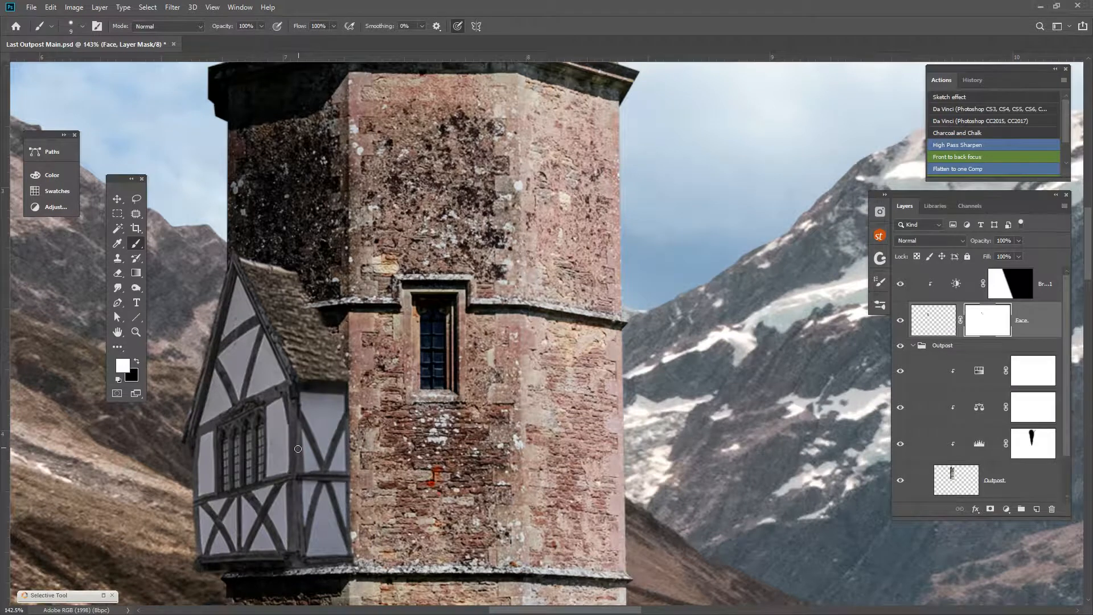
# Add a Levels adjustment clipped to the Face layer and darken its midtones to 0.63
pyautogui.scroll(-8, 298, 449)
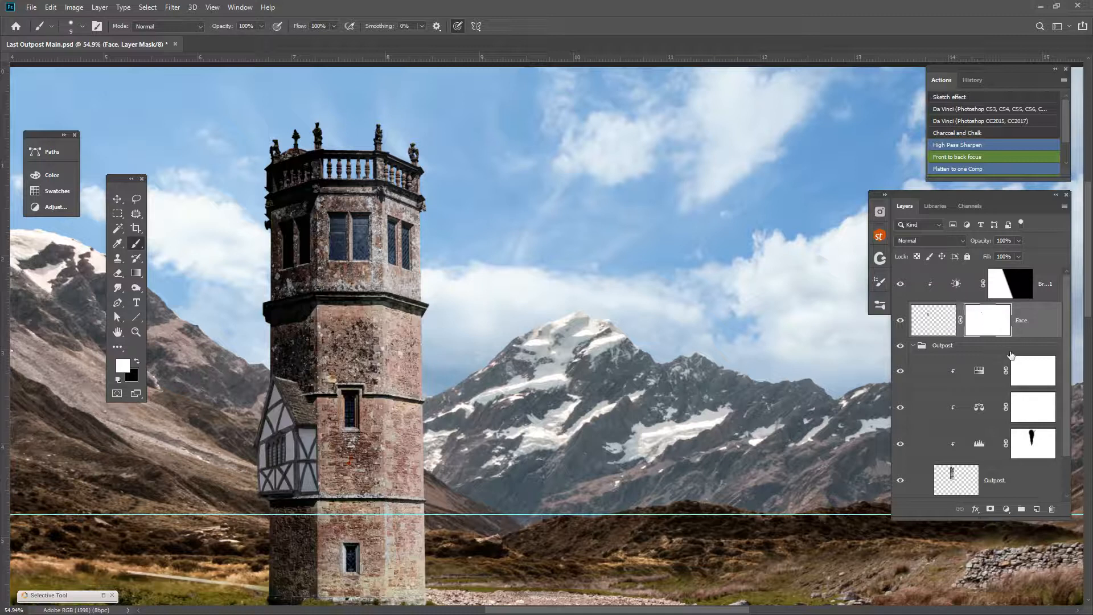
pyautogui.click(942, 330)
pyautogui.click(1006, 508)
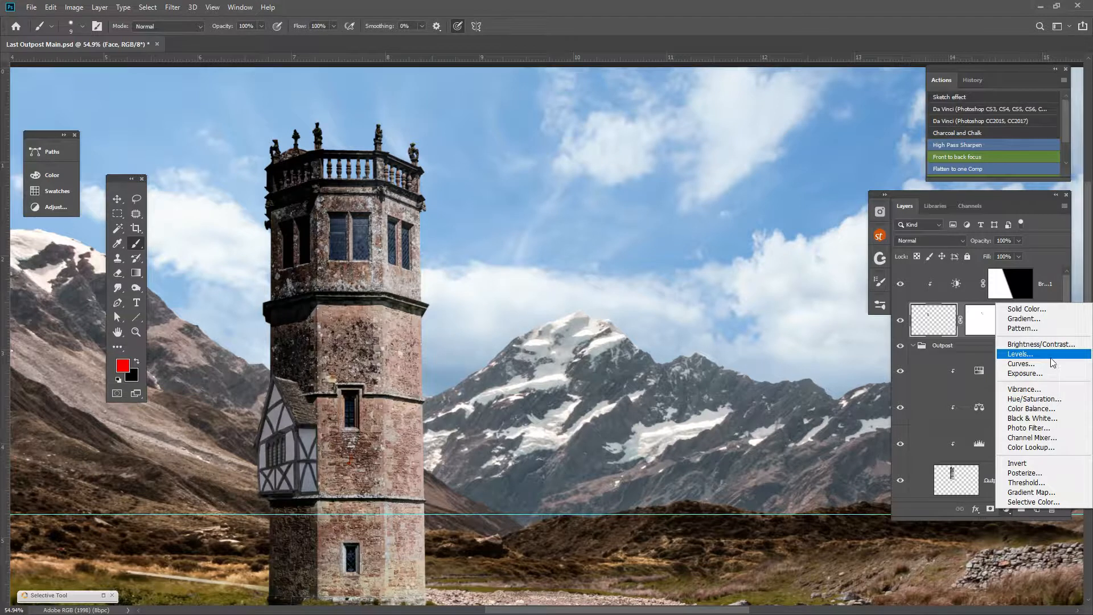
pyautogui.click(1020, 353)
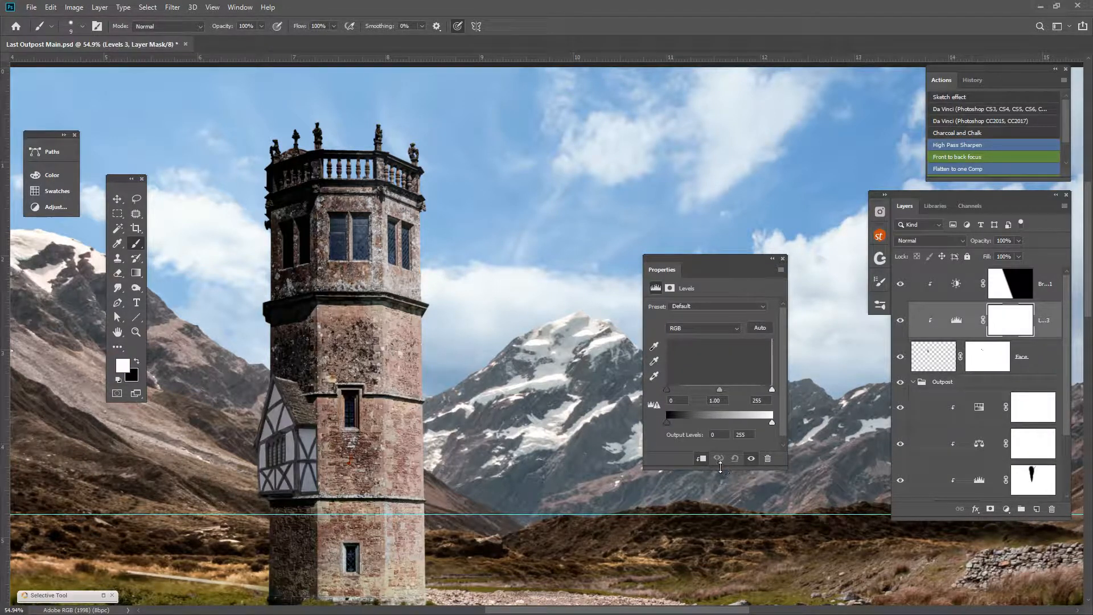
pyautogui.click(700, 459)
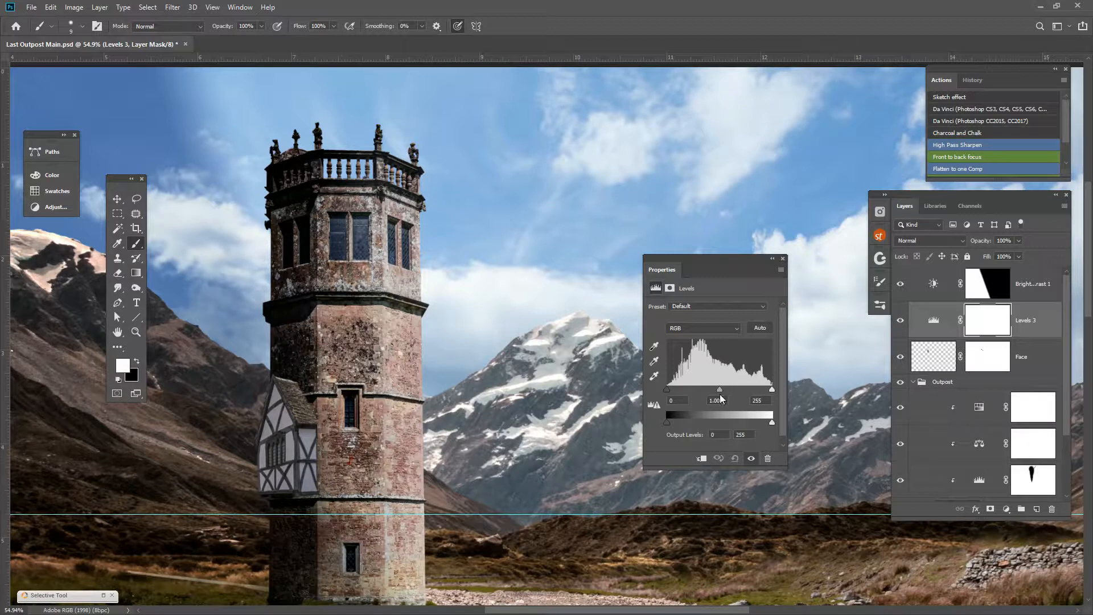
pyautogui.moveTo(719, 391); pyautogui.dragTo(716, 390)
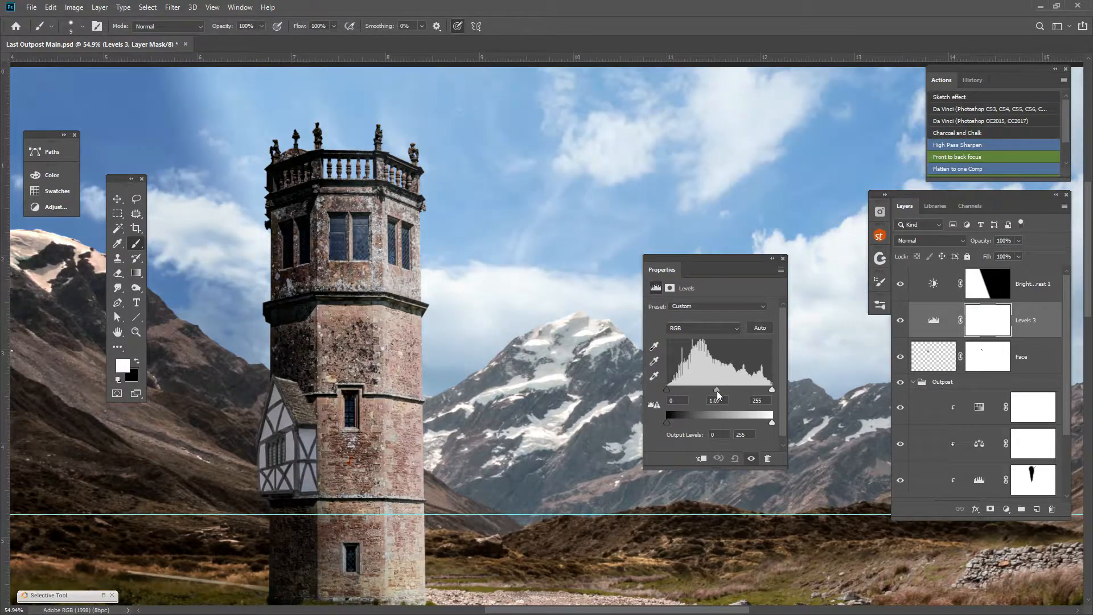
pyautogui.click(701, 459)
pyautogui.moveTo(716, 392); pyautogui.dragTo(729, 392)
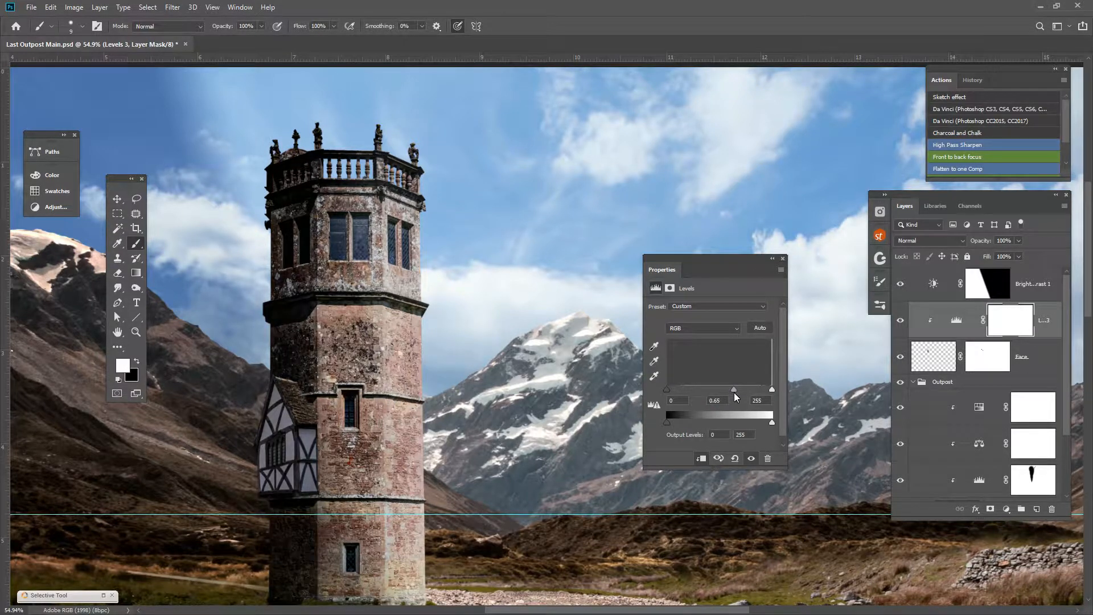
pyautogui.scroll(-5, 348, 381)
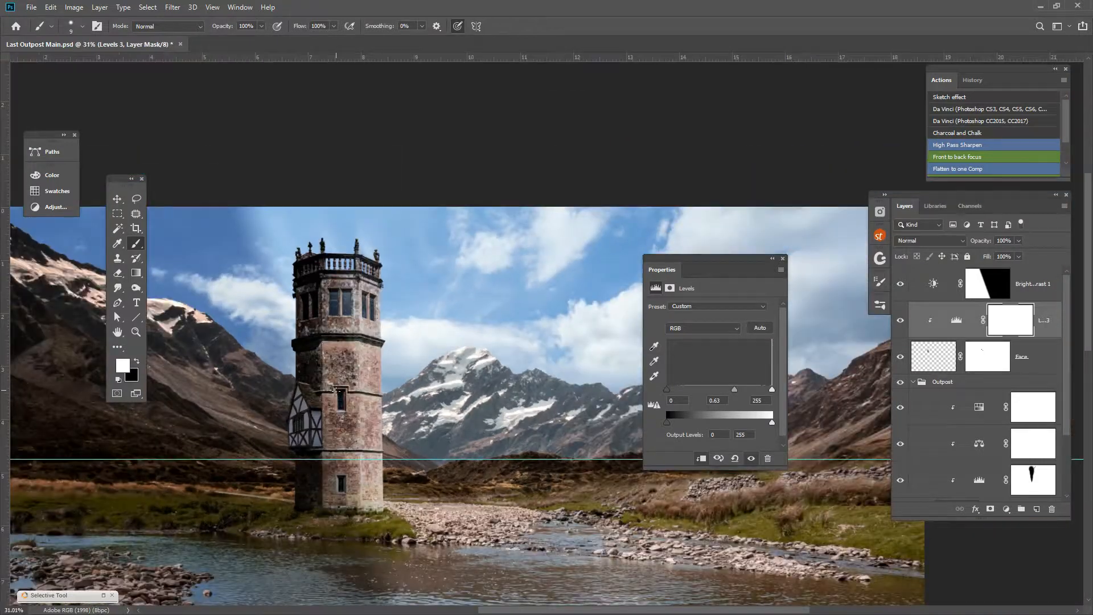
pyautogui.click(773, 259)
# Set up a soft-edged Brush at size 250 with 47% opacity for masking the Levels adjustment
pyautogui.scroll(3, 85, 364)
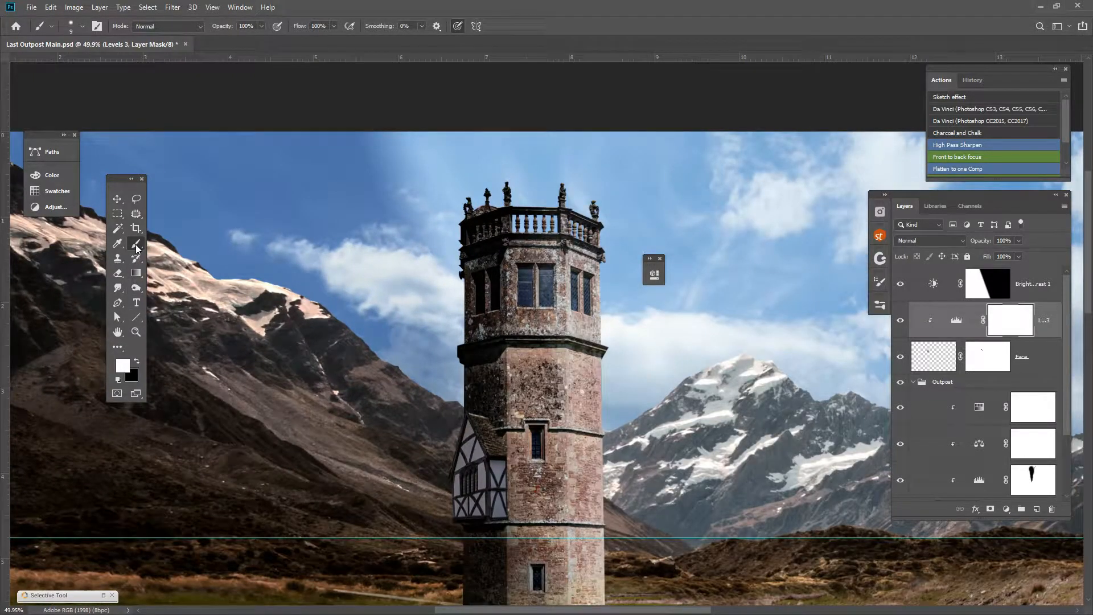
pyautogui.moveTo(138, 249); pyautogui.dragTo(169, 244)
pyautogui.click(82, 26)
pyautogui.moveTo(105, 89); pyautogui.dragTo(39, 91)
pyautogui.doubleClick(86, 165)
pyautogui.click(261, 26)
pyautogui.press(']')
pyautogui.press(']')
pyautogui.press(']')
pyautogui.press(']')
pyautogui.press(']')
pyautogui.press(']')
pyautogui.press(']')
pyautogui.press(']')
pyautogui.press(']')
pyautogui.press(']')
pyautogui.press(']')
pyautogui.press(']')
pyautogui.scroll(1, 505, 501)
pyautogui.scroll(4, 507, 486)
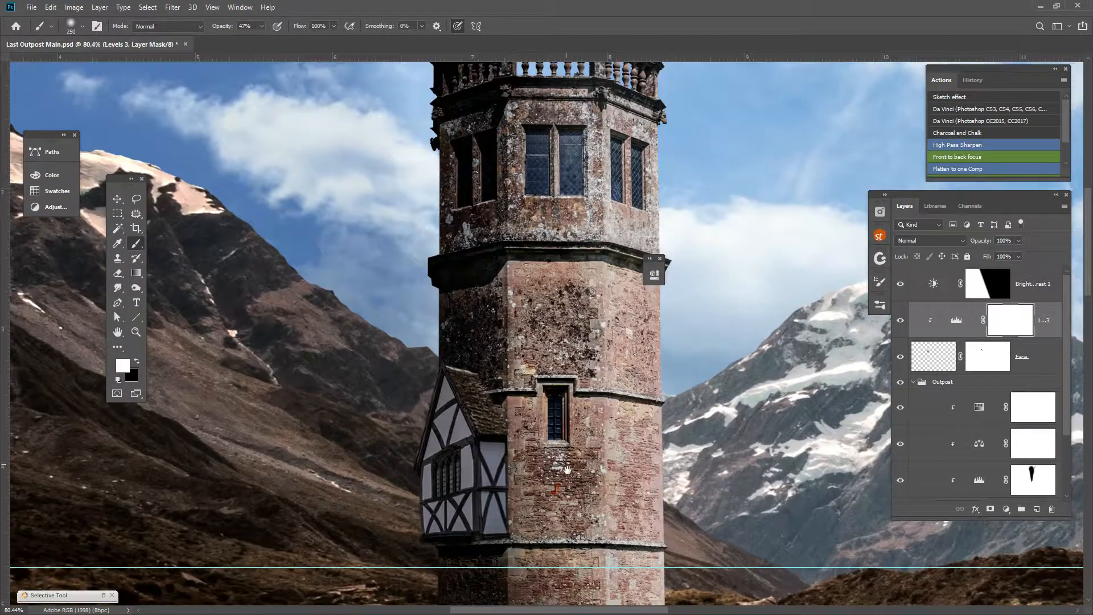
# Paint black on the Levels mask over the house's side wall to lighten it, and compare with the adjustment switched off
pyautogui.moveTo(569, 470); pyautogui.dragTo(466, 401)
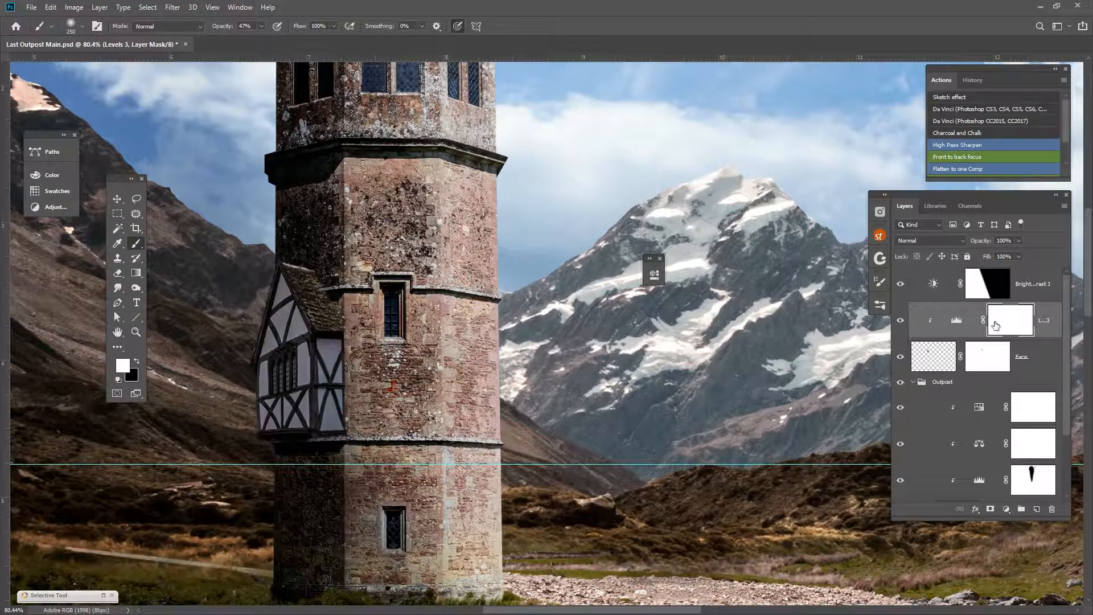
pyautogui.click(134, 360)
pyautogui.click(353, 361)
pyautogui.moveTo(354, 361)
pyautogui.mouseDown()
pyautogui.moveTo(347, 369)
pyautogui.moveTo(376, 415)
pyautogui.moveTo(360, 431)
pyautogui.moveTo(390, 347)
pyautogui.moveTo(365, 386)
pyautogui.mouseUp()
pyautogui.moveTo(352, 330)
pyautogui.mouseDown()
pyautogui.moveTo(358, 281)
pyautogui.moveTo(396, 312)
pyautogui.moveTo(394, 336)
pyautogui.mouseUp()
pyautogui.moveTo(395, 377)
pyautogui.mouseDown()
pyautogui.moveTo(359, 438)
pyautogui.moveTo(381, 460)
pyautogui.moveTo(381, 289)
pyautogui.mouseUp()
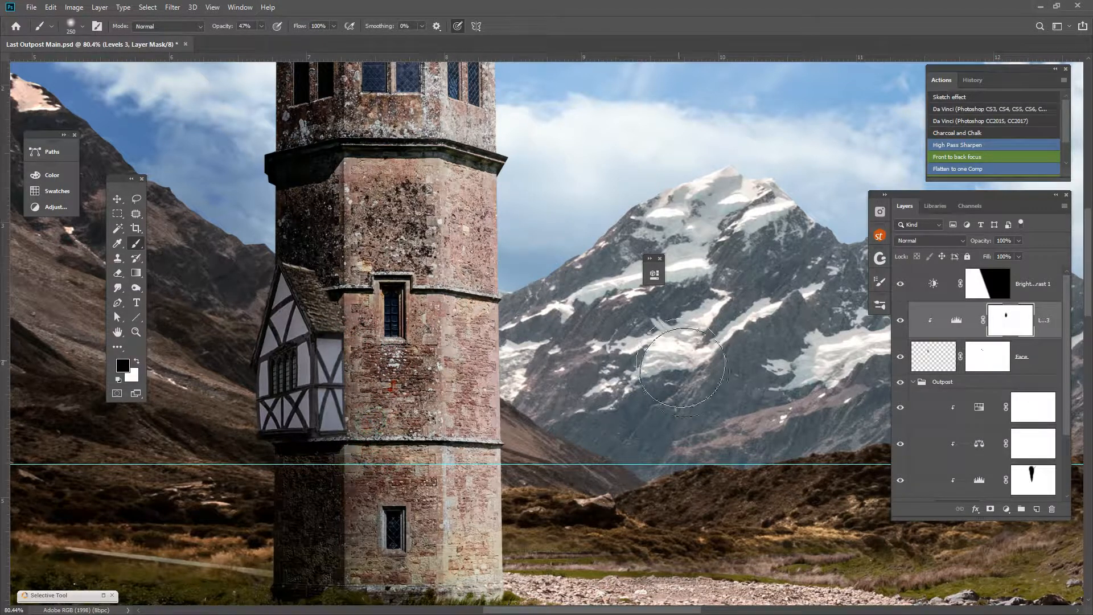
pyautogui.click(899, 320)
pyautogui.click(899, 320)
pyautogui.click(899, 321)
pyautogui.click(899, 320)
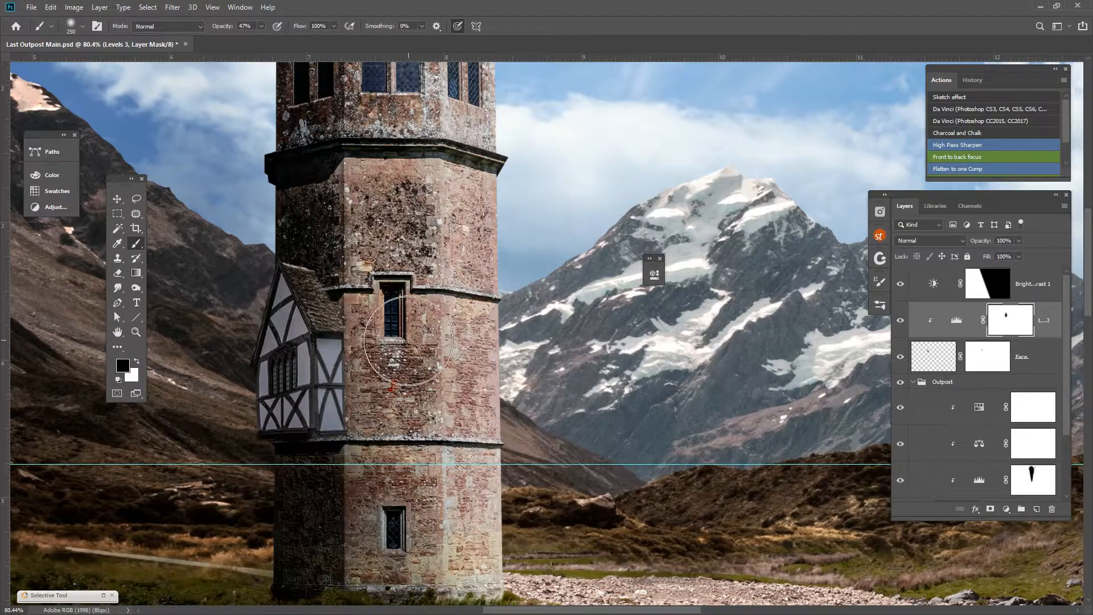
# Clear all guides from the document
pyautogui.scroll(-4, 403, 354)
pyautogui.scroll(-3, 425, 467)
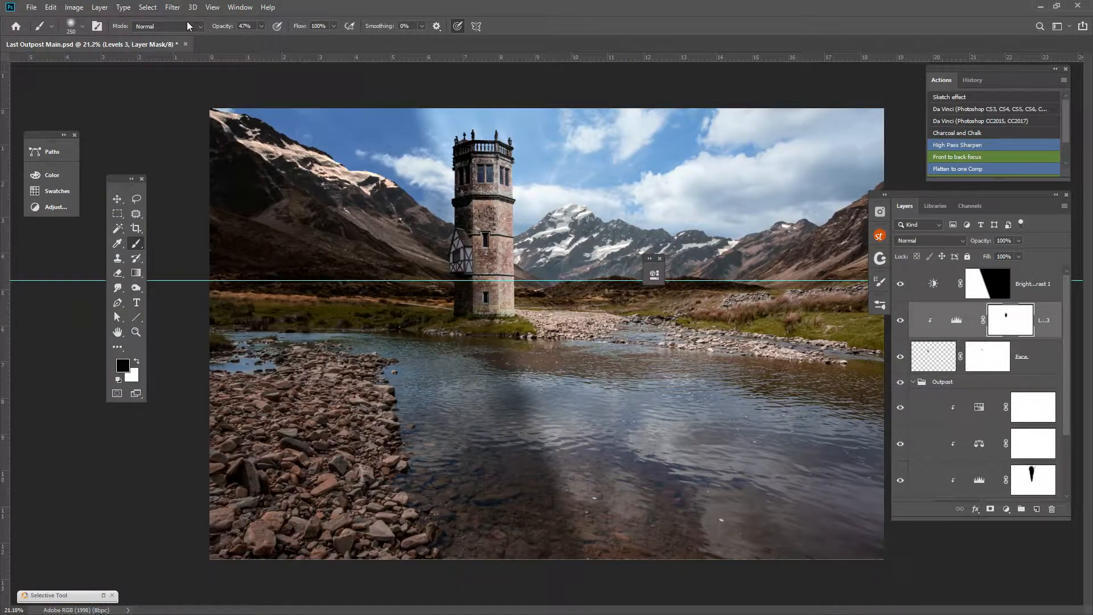
pyautogui.click(212, 7)
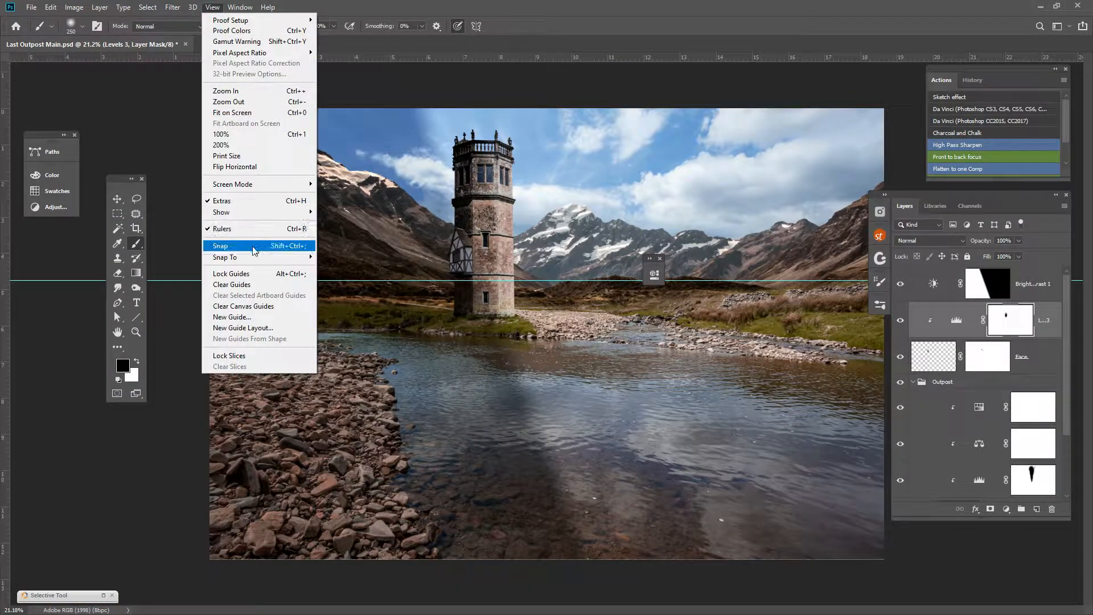
pyautogui.click(262, 284)
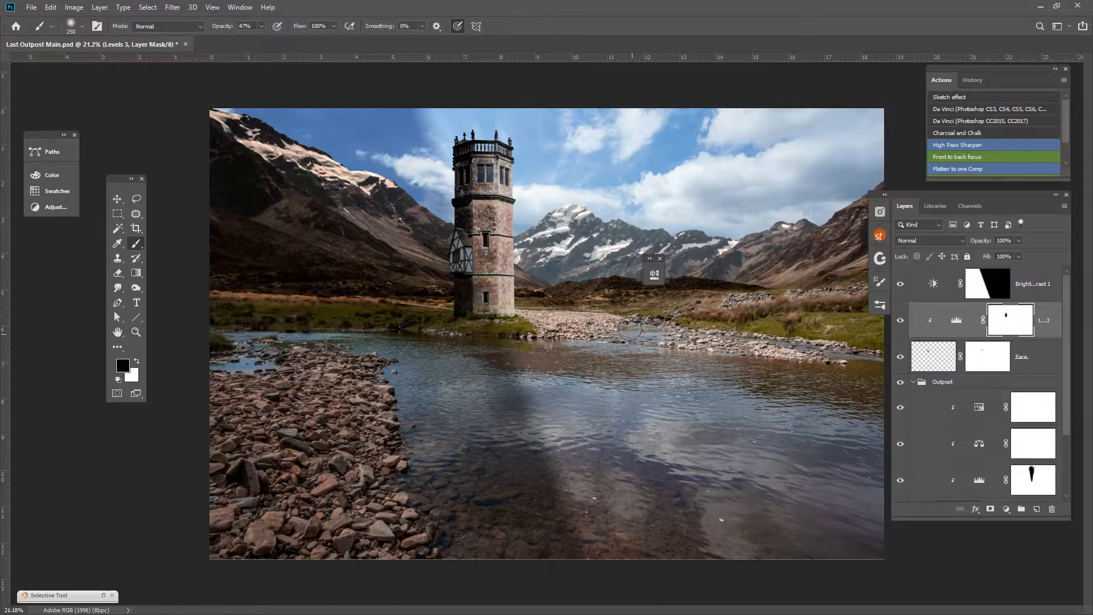
pyautogui.scroll(-3, 617, 292)
pyautogui.scroll(3, 649, 299)
# Clip the Brightness/Contrast adjustment to the house below so it stops darkening the background, and close its properties
pyautogui.rightClick(931, 293)
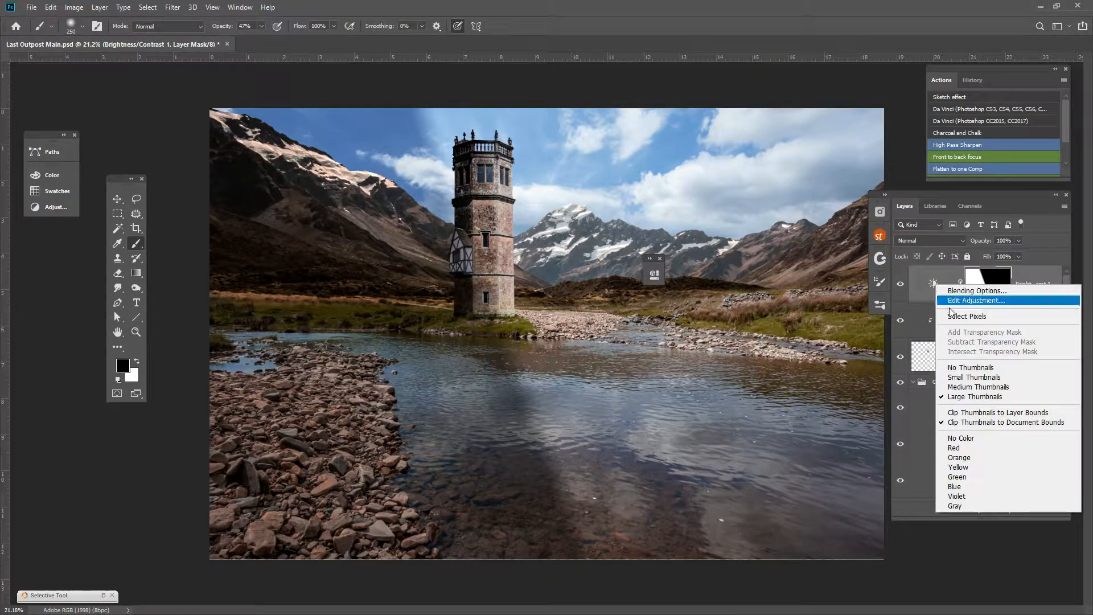
pyautogui.click(930, 288)
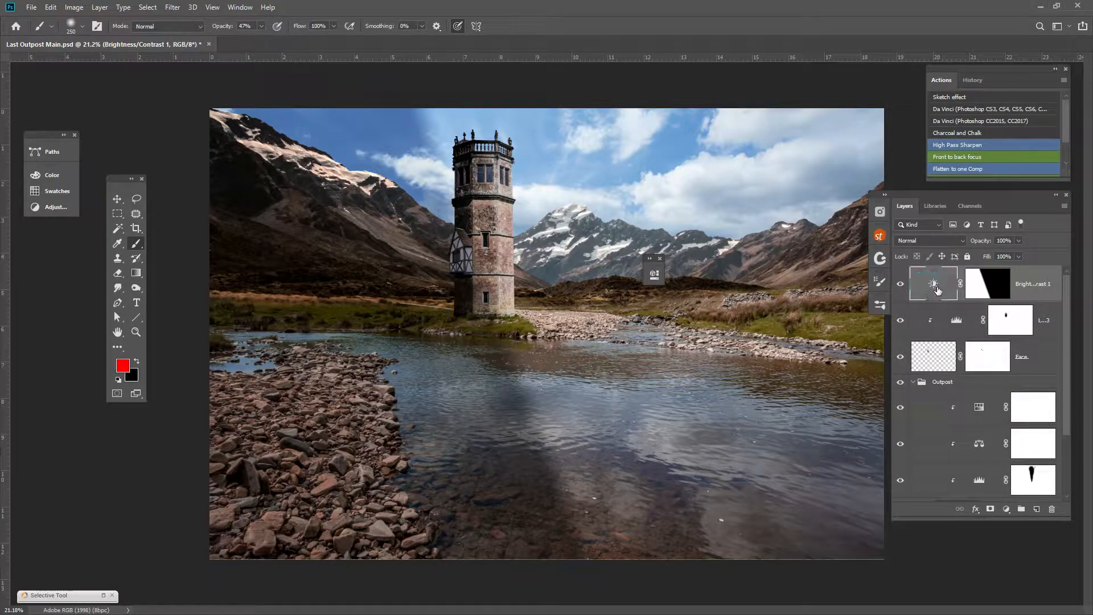
pyautogui.doubleClick(932, 284)
pyautogui.click(557, 459)
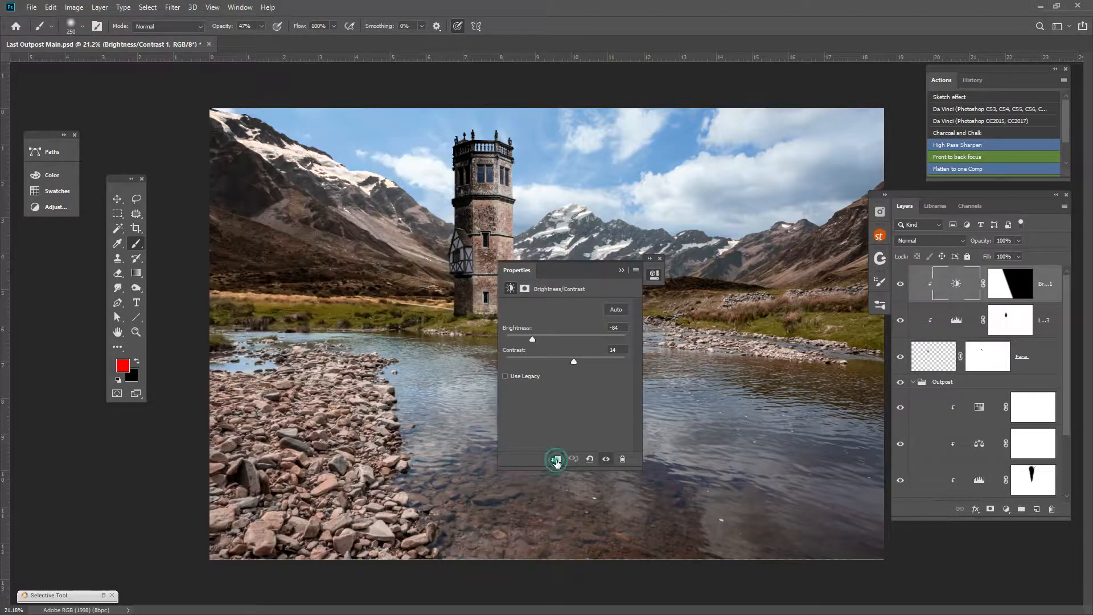
pyautogui.click(621, 271)
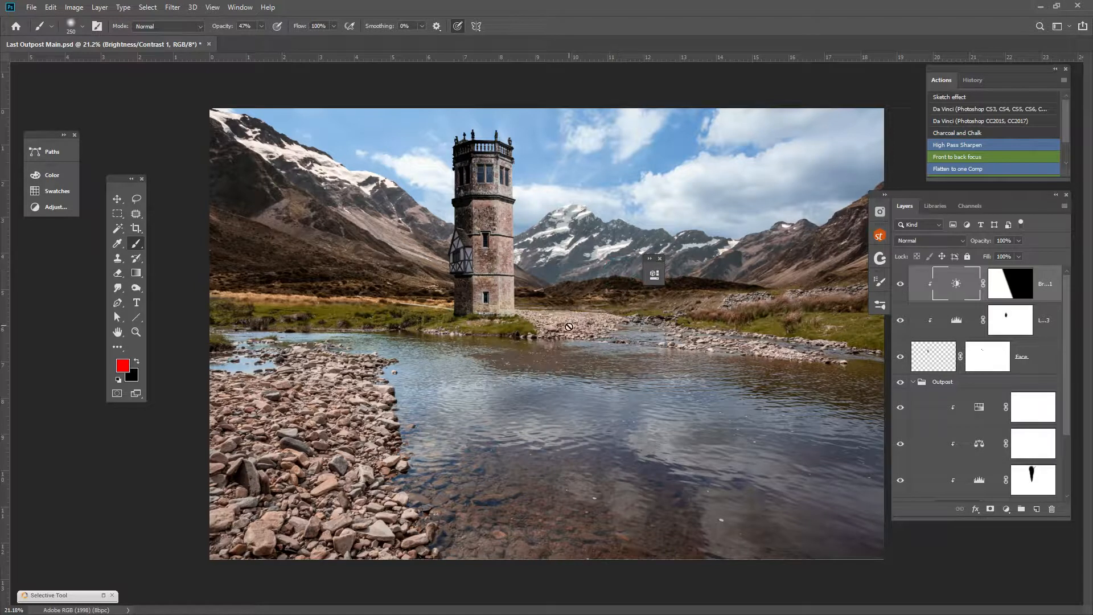
pyautogui.click(660, 259)
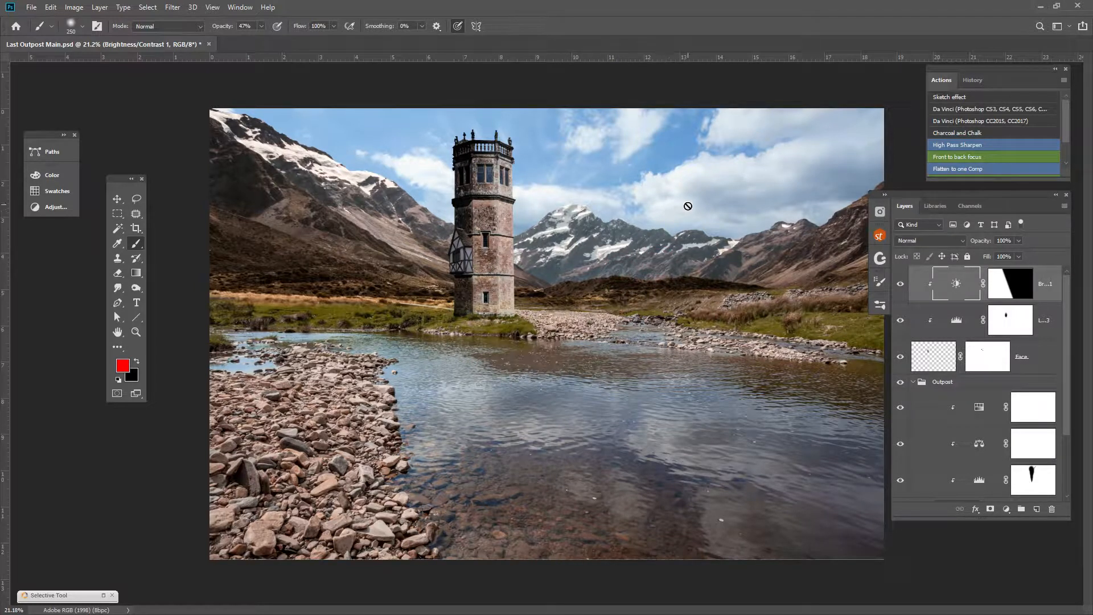
pyautogui.scroll(2, 688, 206)
pyautogui.scroll(3, 541, 210)
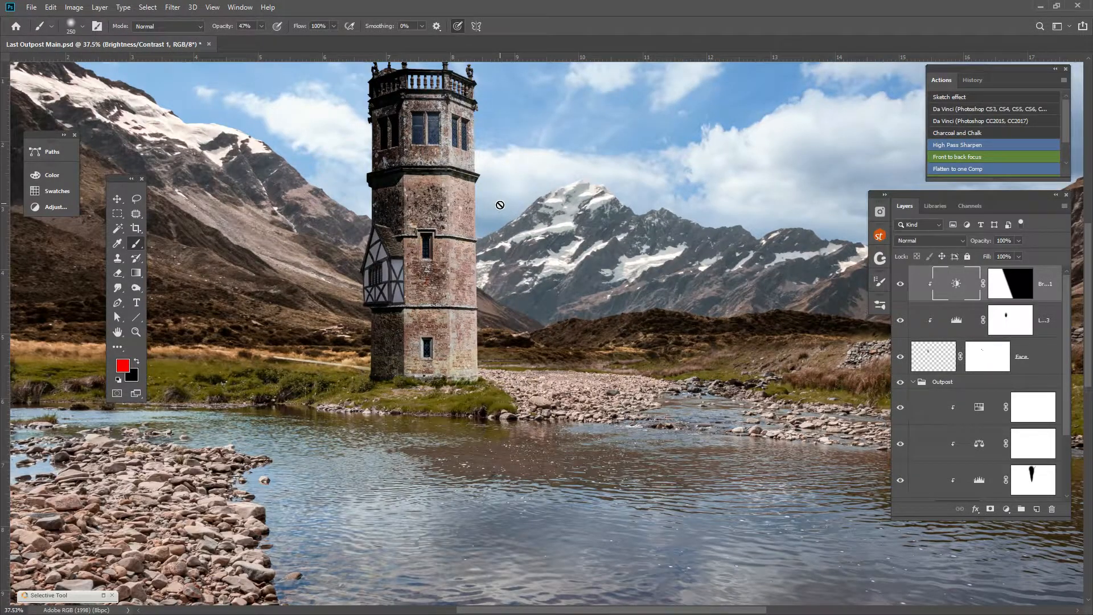
pyautogui.scroll(-4, 500, 205)
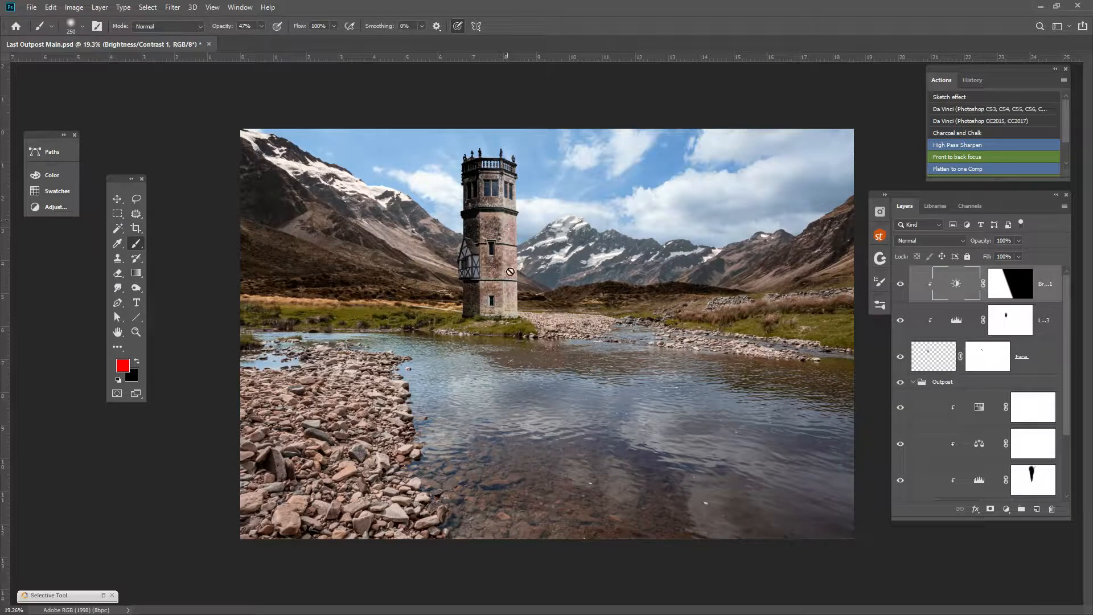
pyautogui.scroll(-2, 561, 303)
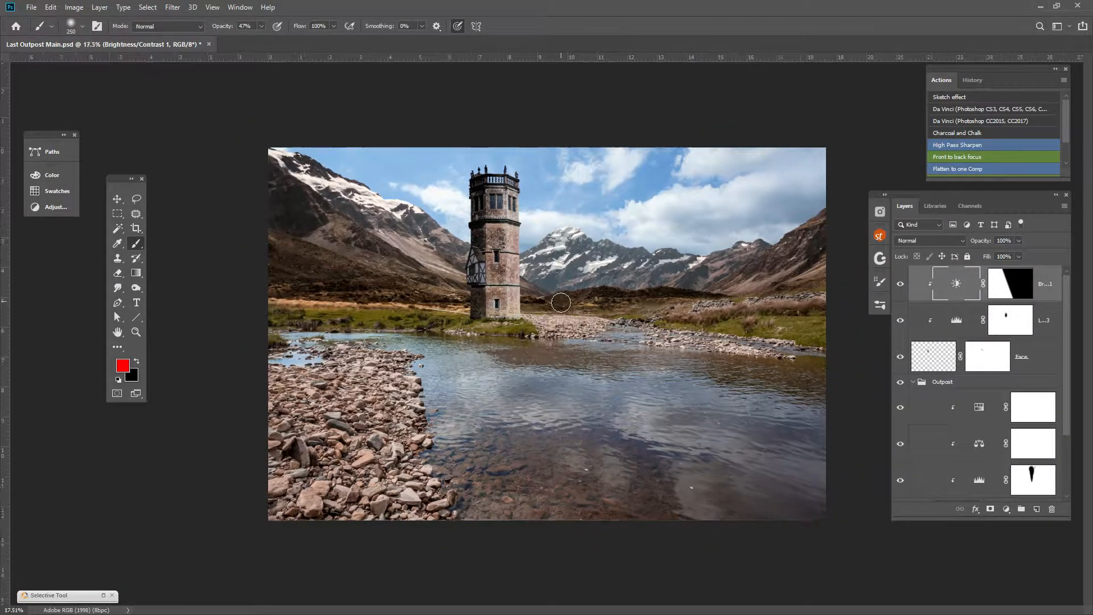
pyautogui.scroll(2, 784, 304)
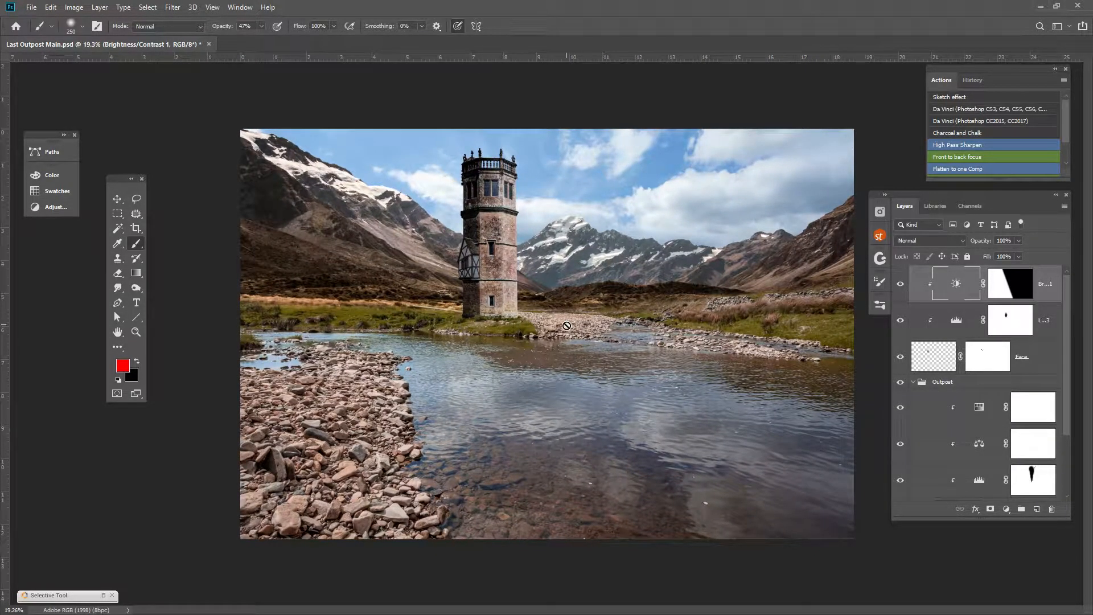